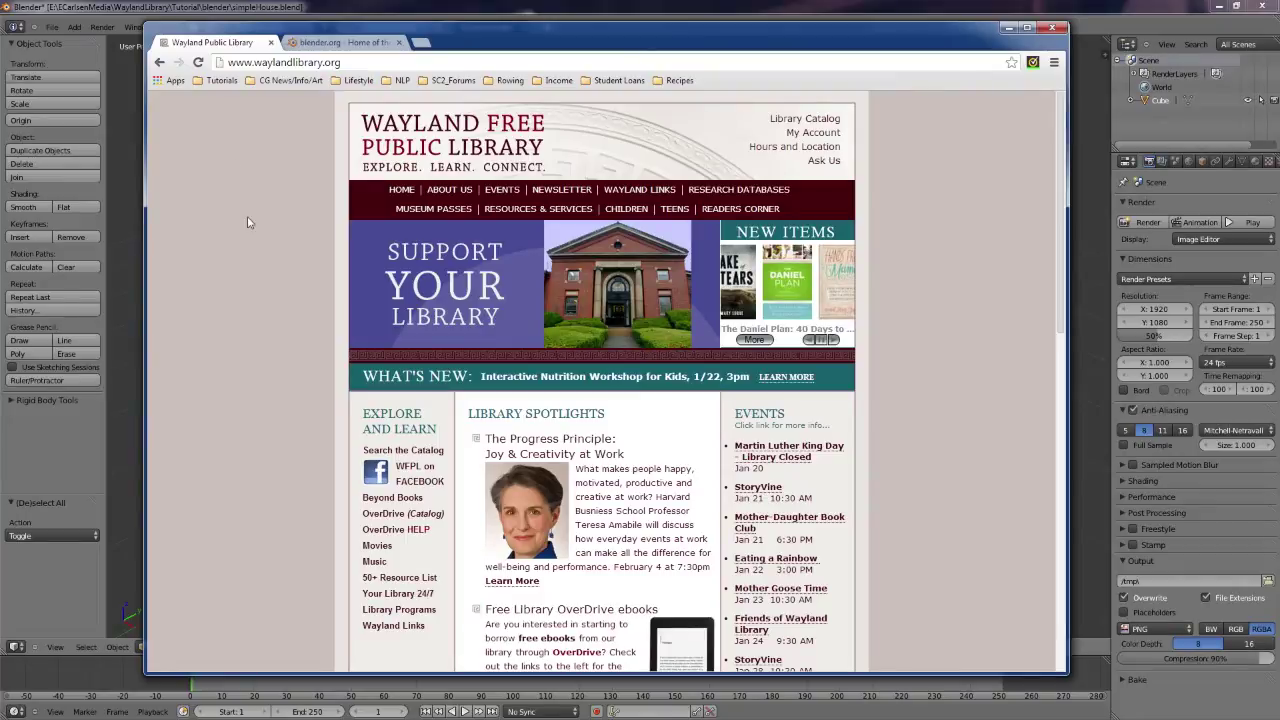
Step: Open Blender's download page from blender.org and look at the Blender 2.69 packages for Mac OSX and Windows
click(324, 45)
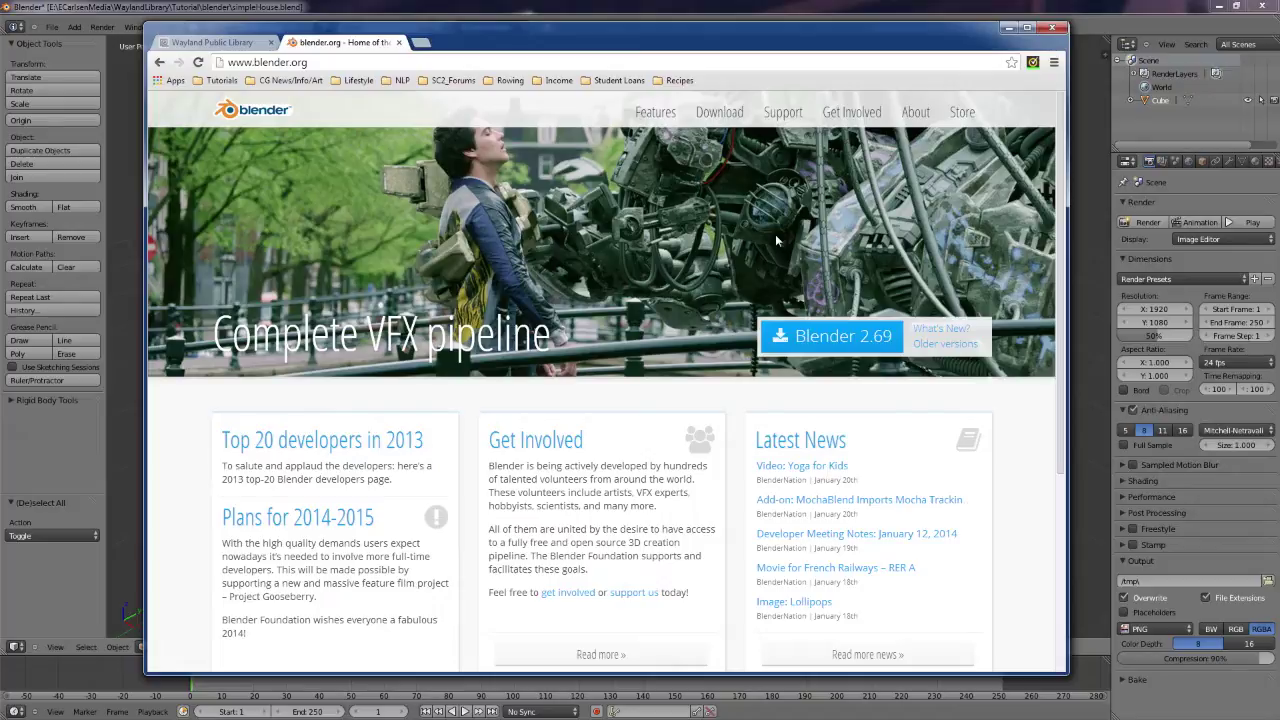
drag(675, 50, 656, 53)
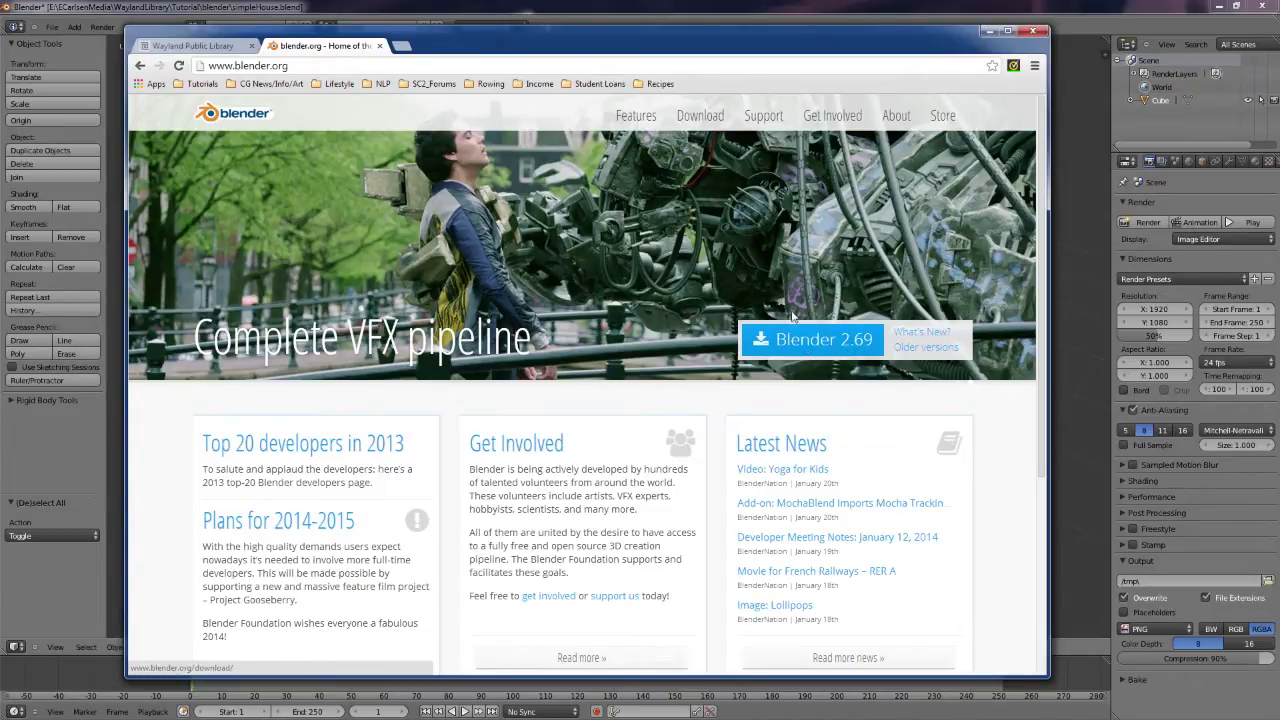
click(792, 343)
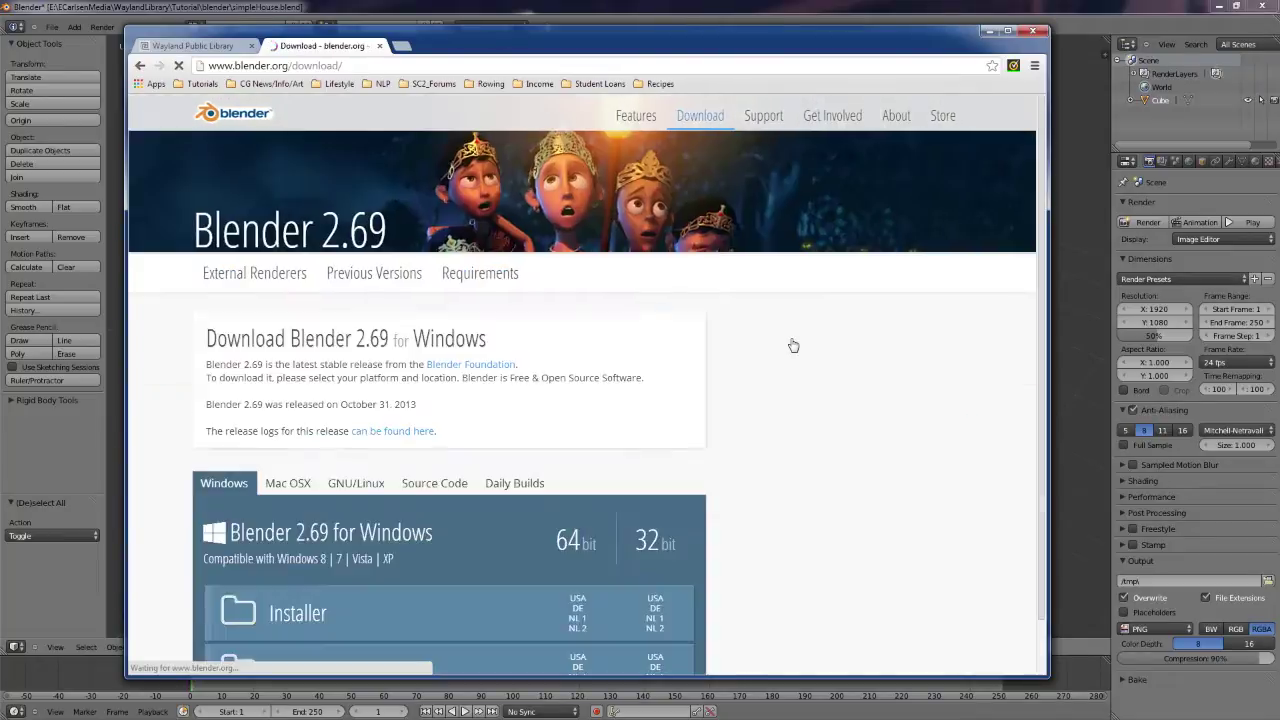
scroll(489, 366, down, 1)
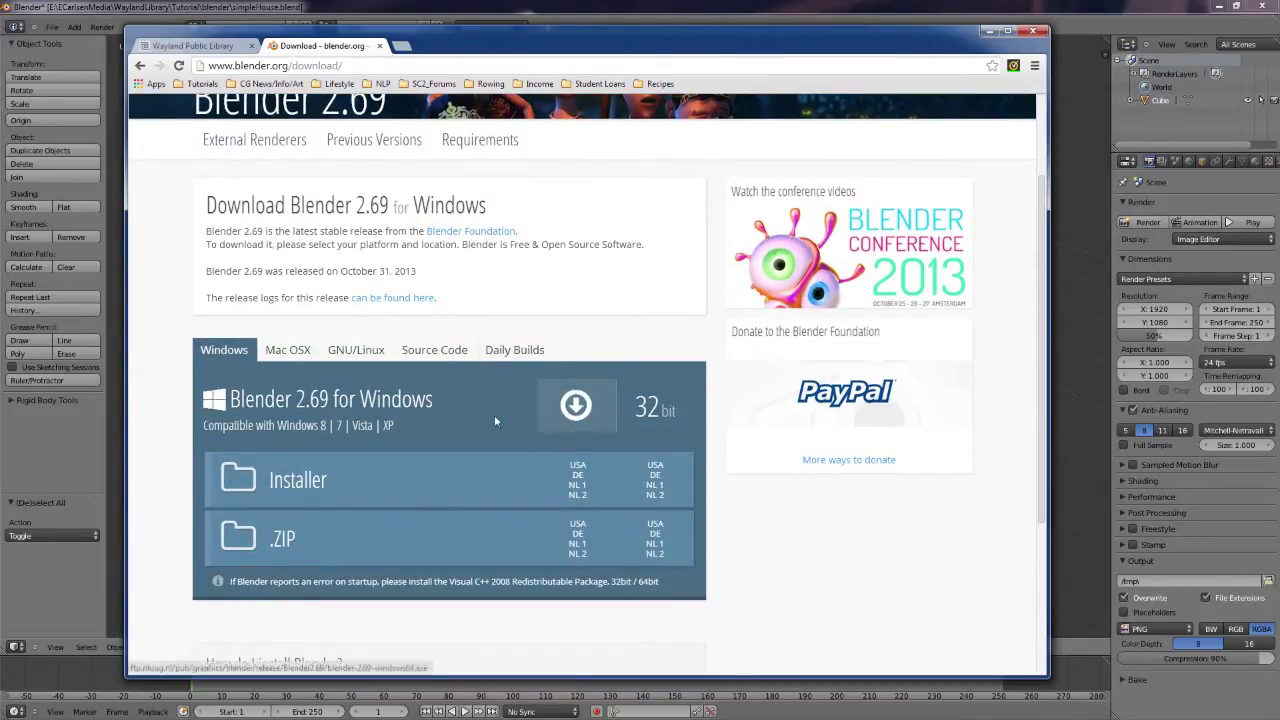
click(288, 357)
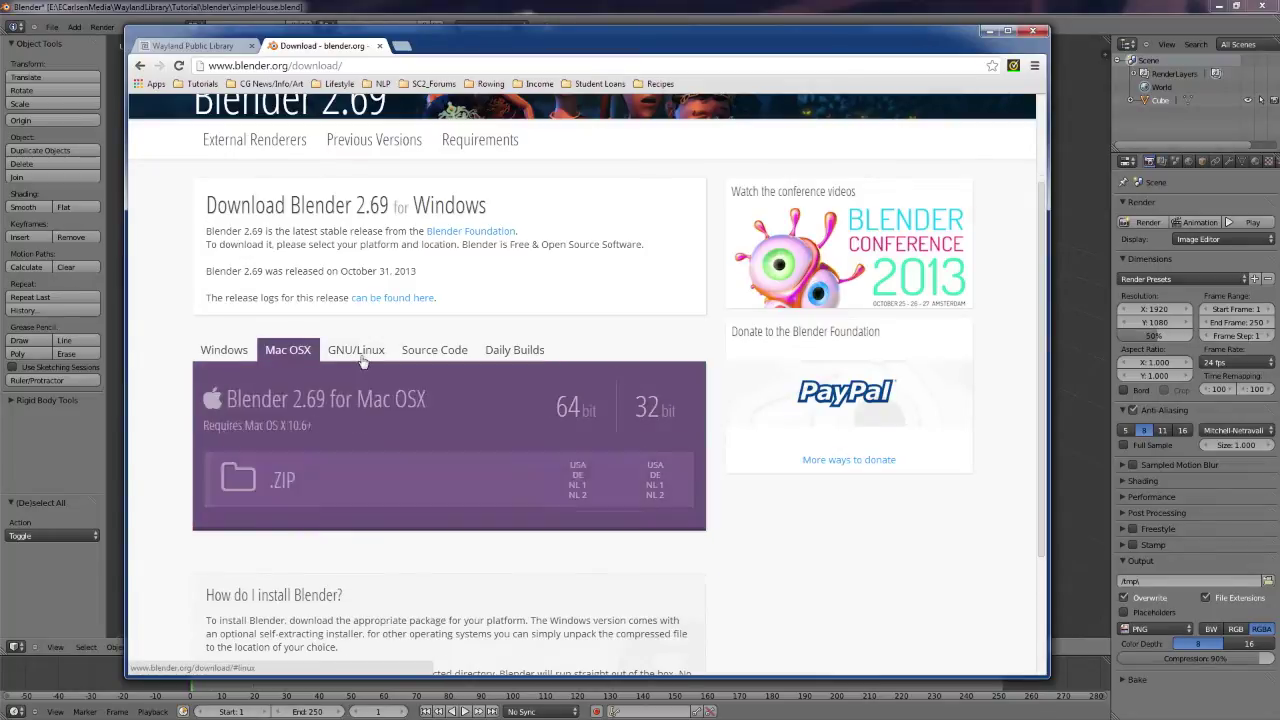
click(240, 356)
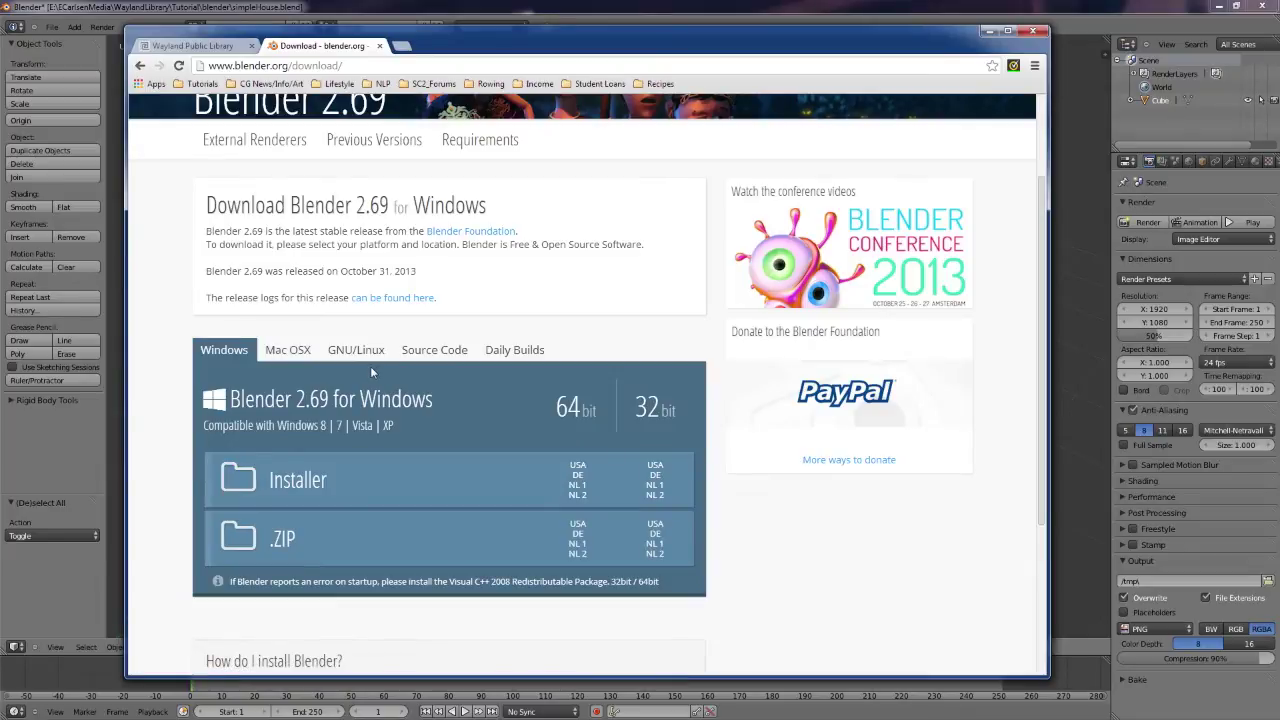
Step: Switch to Blender and examine the finished house model with its chimney from several sides
click(368, 10)
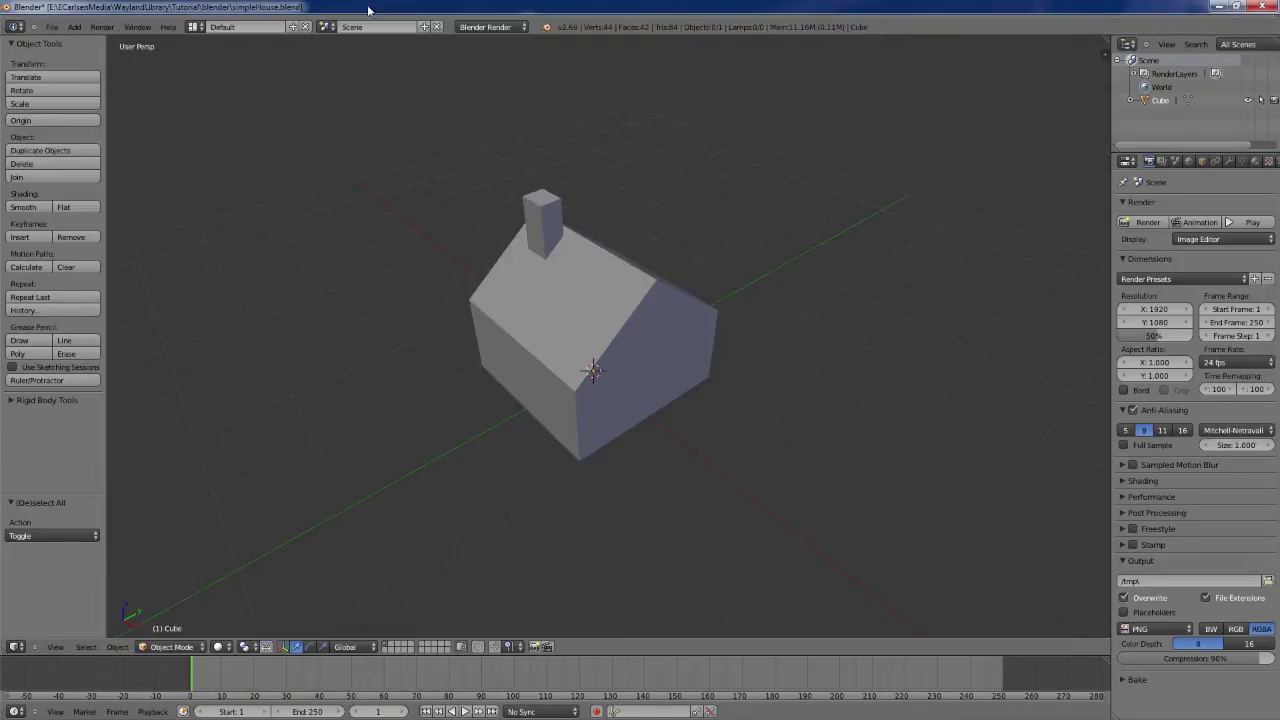
middle_drag(718, 239, 589, 301)
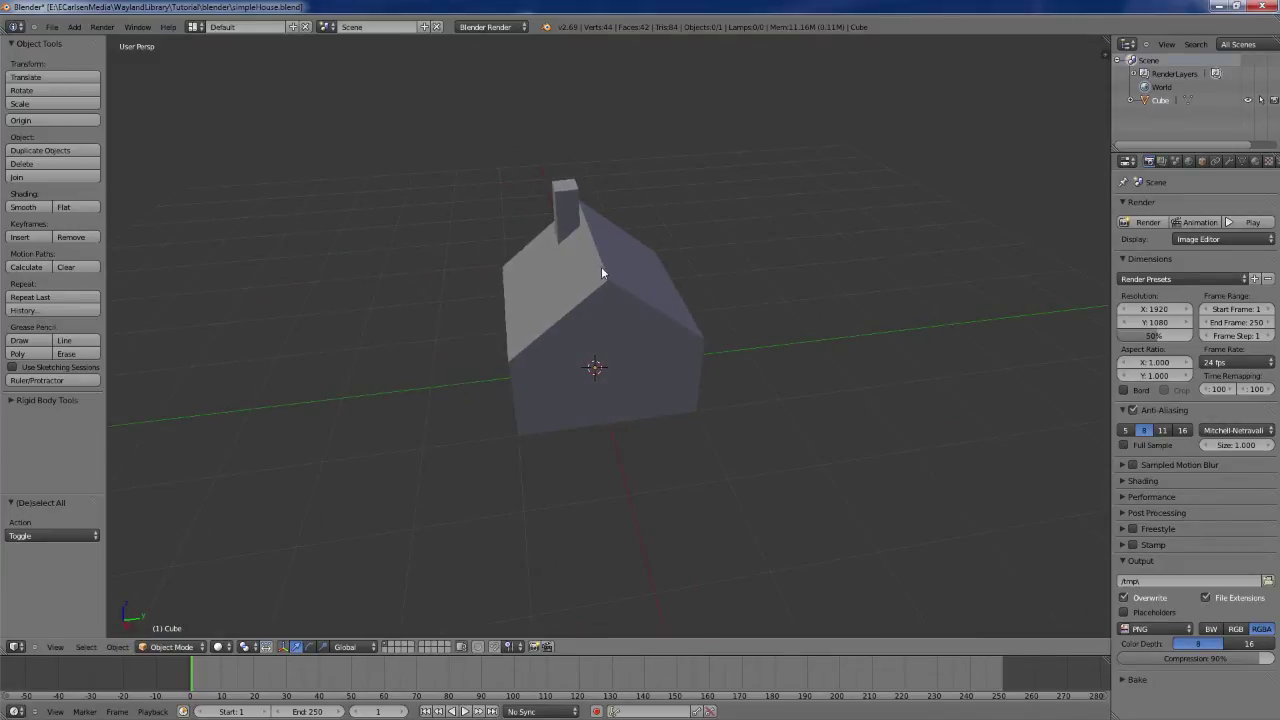
middle_drag(567, 201, 626, 334)
scroll(625, 336, up, 2)
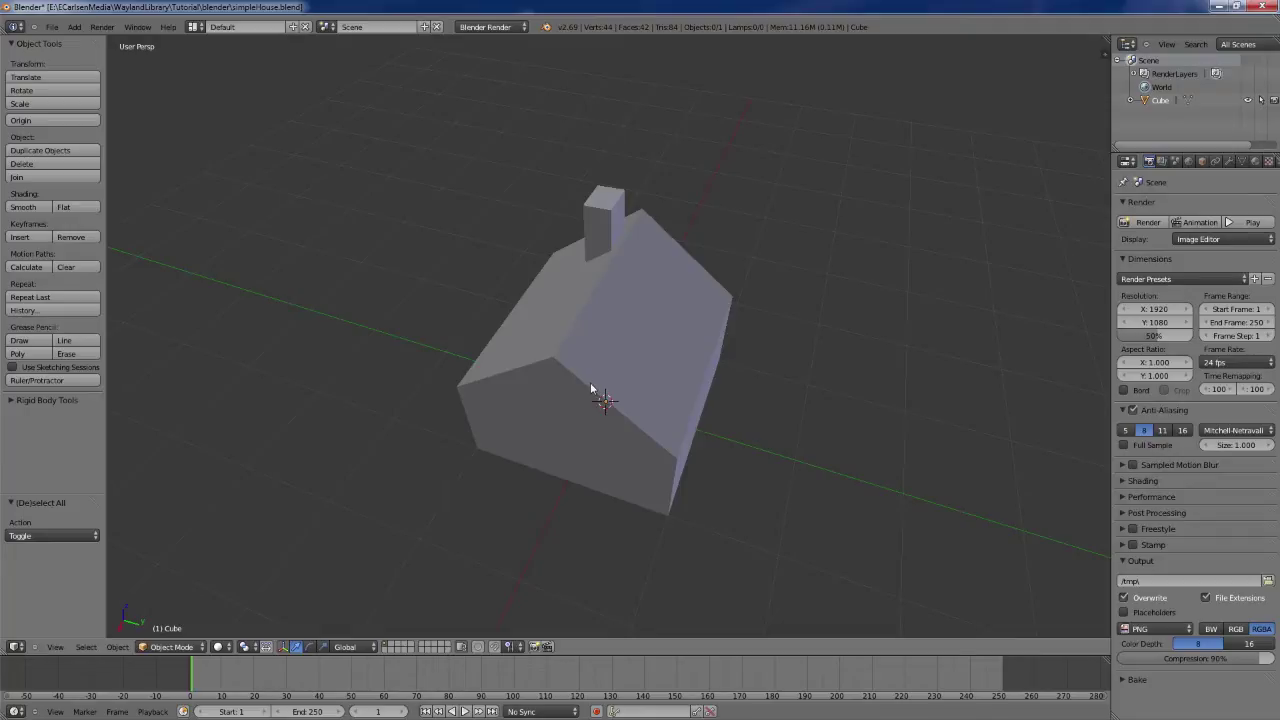
middle_drag(592, 385, 451, 249)
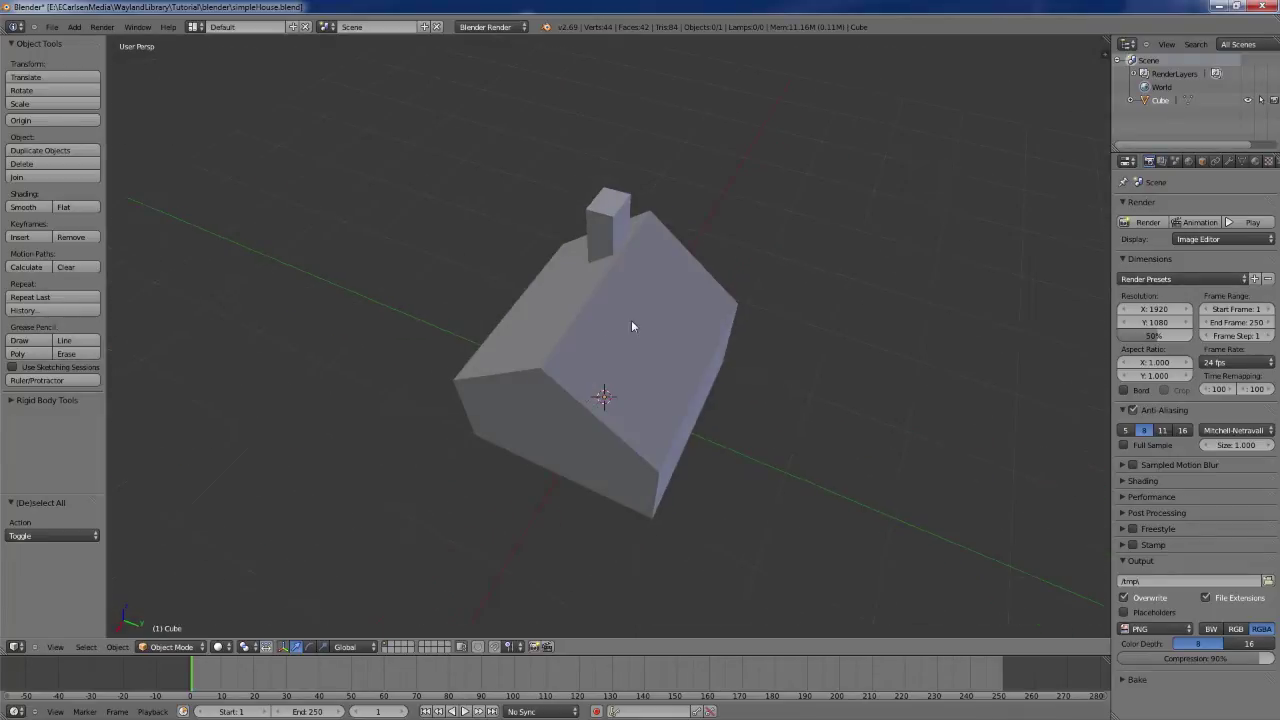
middle_drag(542, 338, 682, 310)
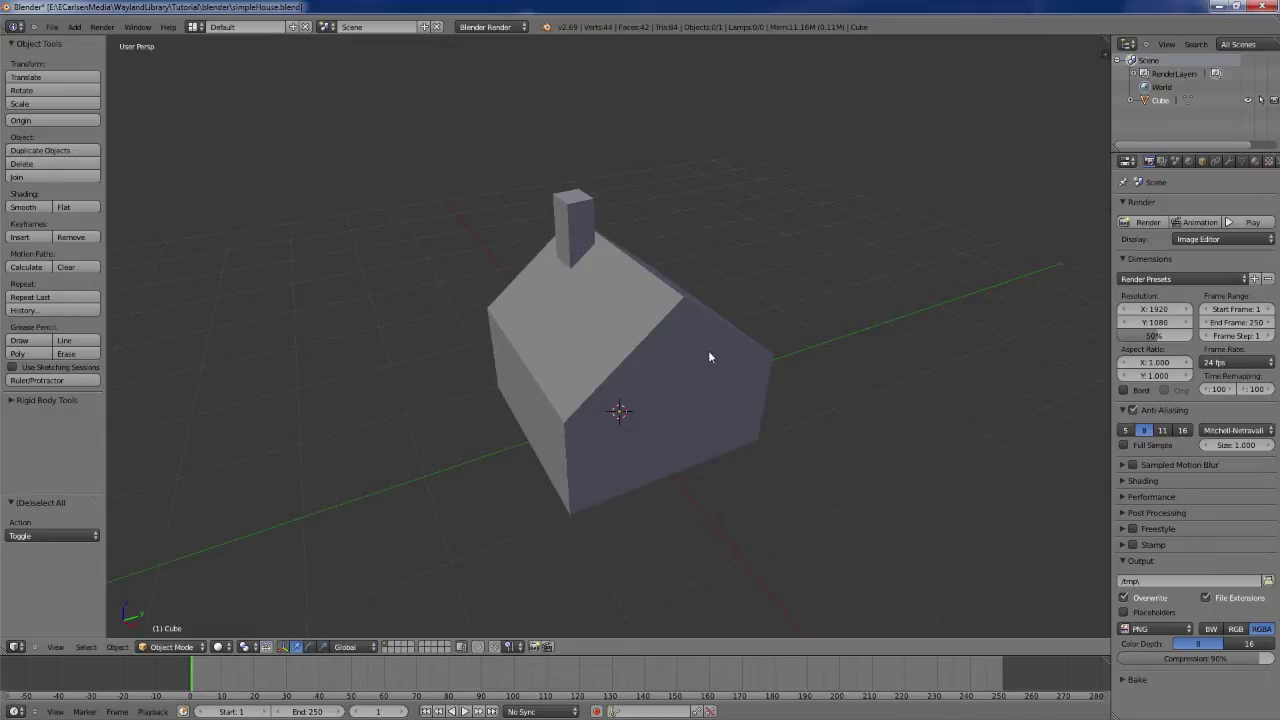
middle_drag(708, 350, 601, 305)
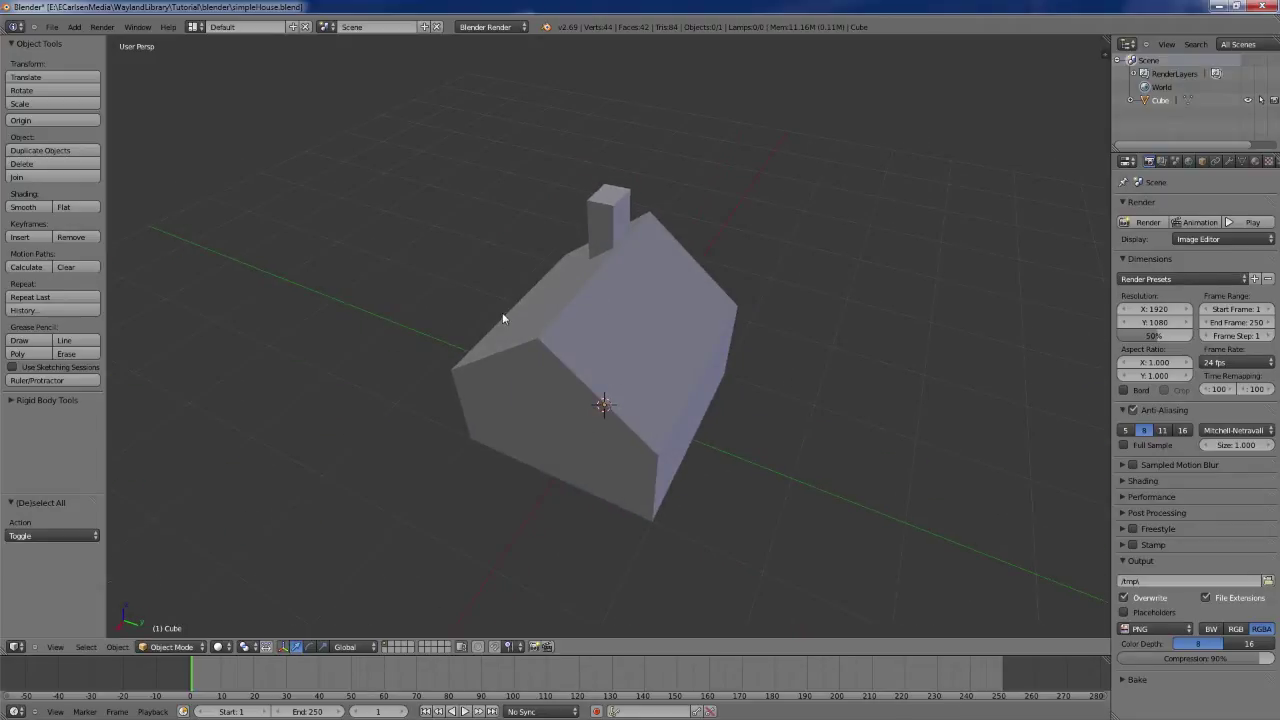
Step: Start a new file with the default startup scene
click(51, 26)
key(Escape)
click(51, 26)
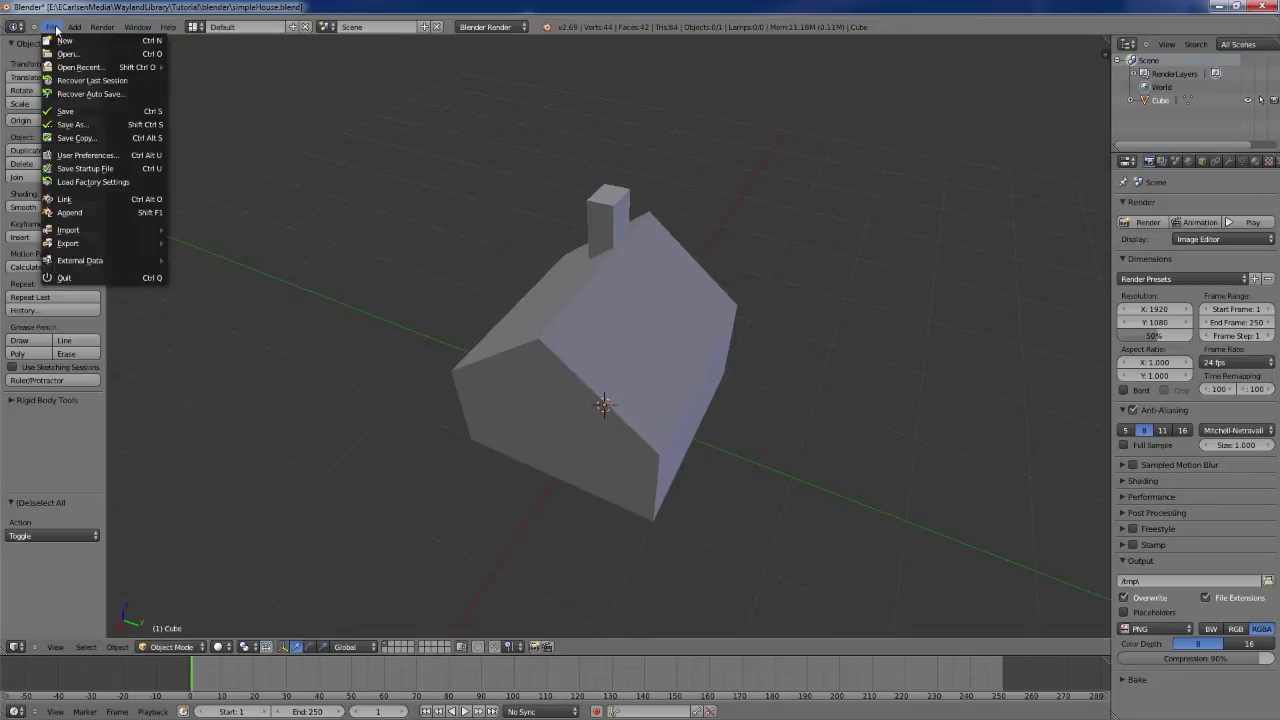
click(60, 41)
click(62, 44)
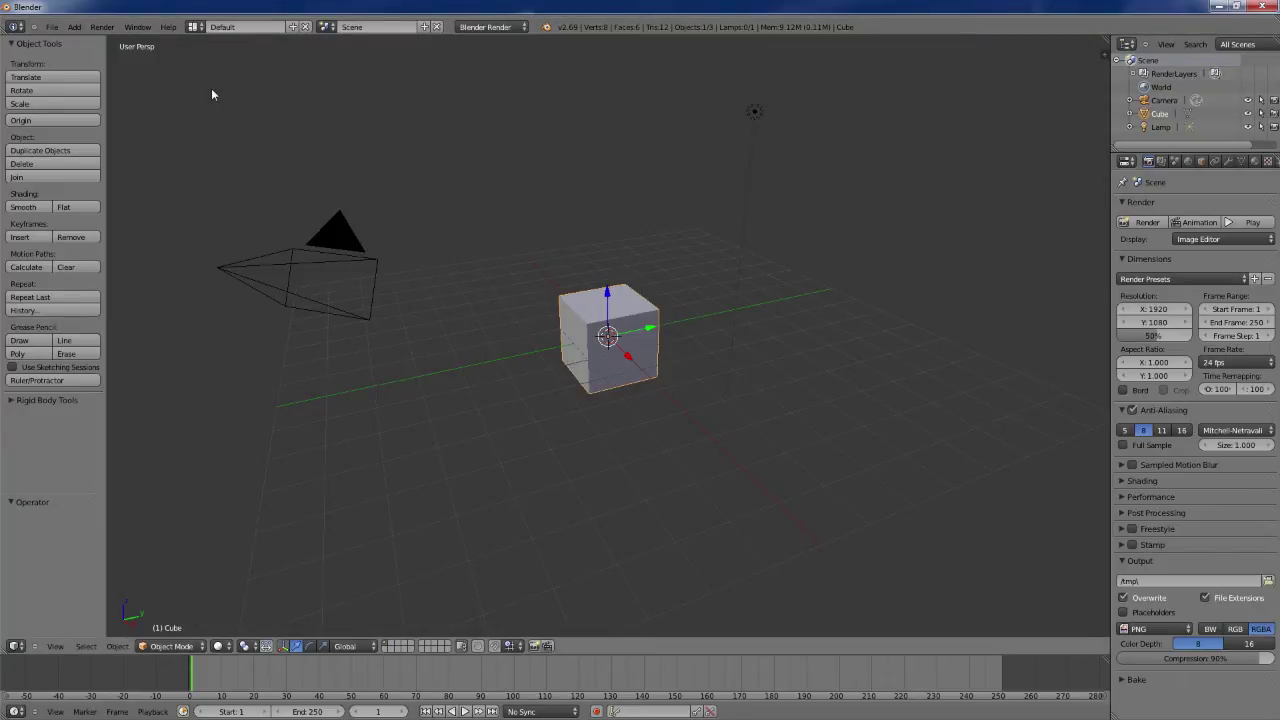
Step: Turn Emulate 3 Button Mouse on and back off in the user preferences' input settings
click(50, 30)
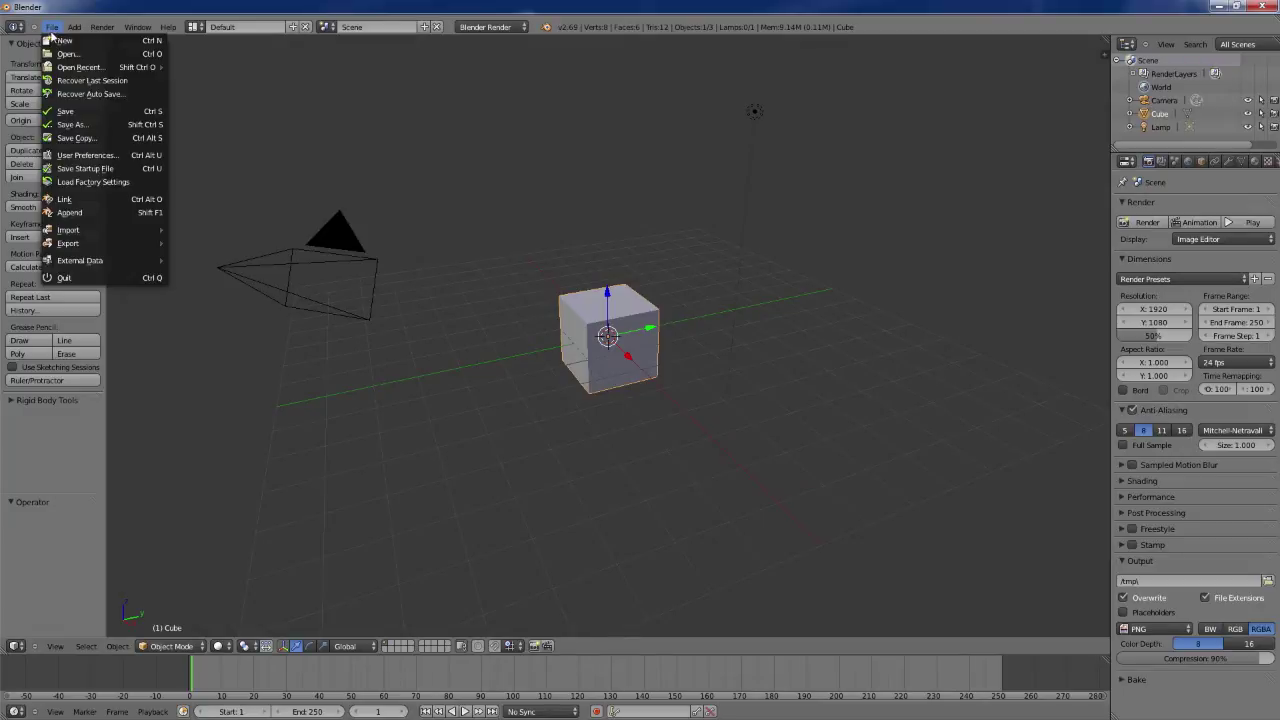
click(90, 156)
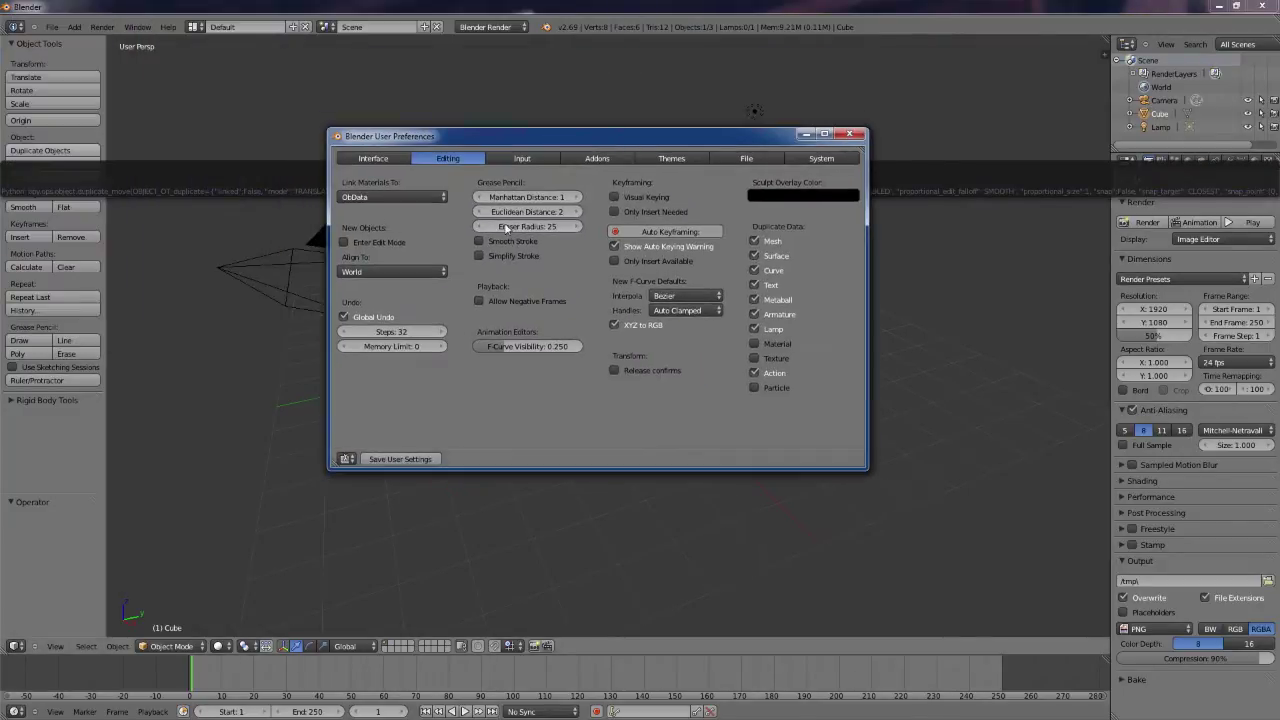
click(527, 162)
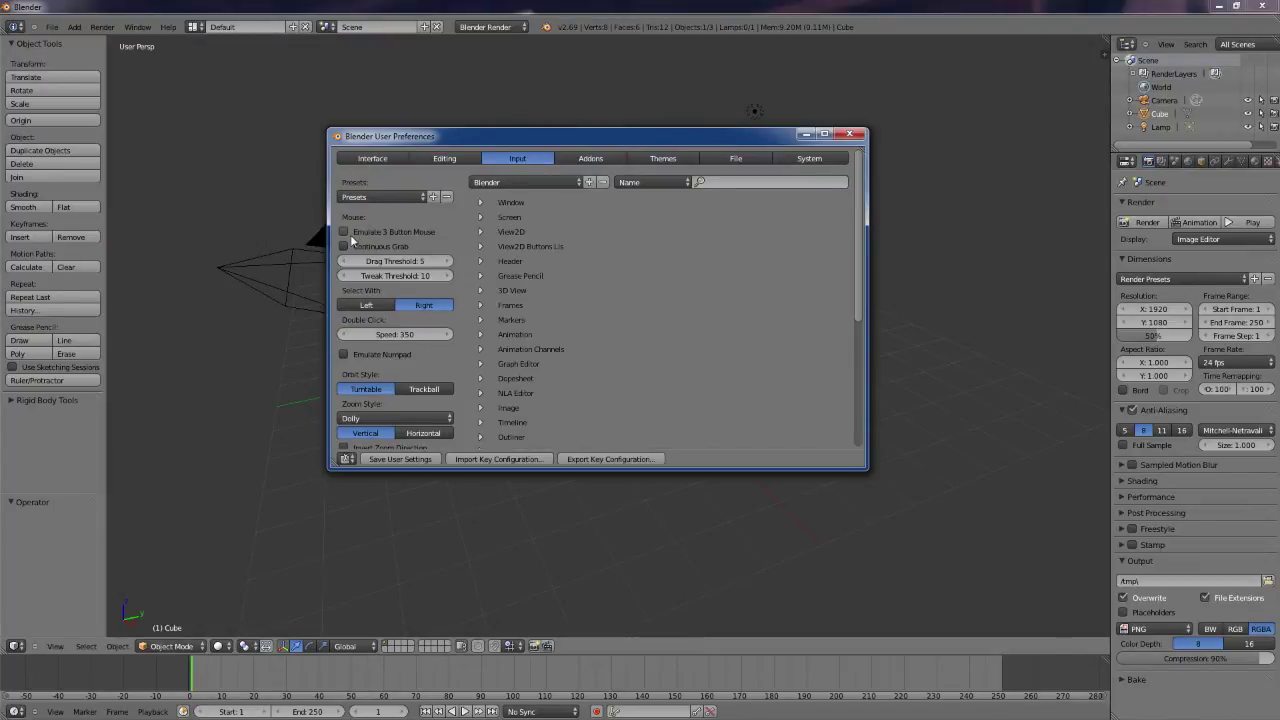
click(345, 233)
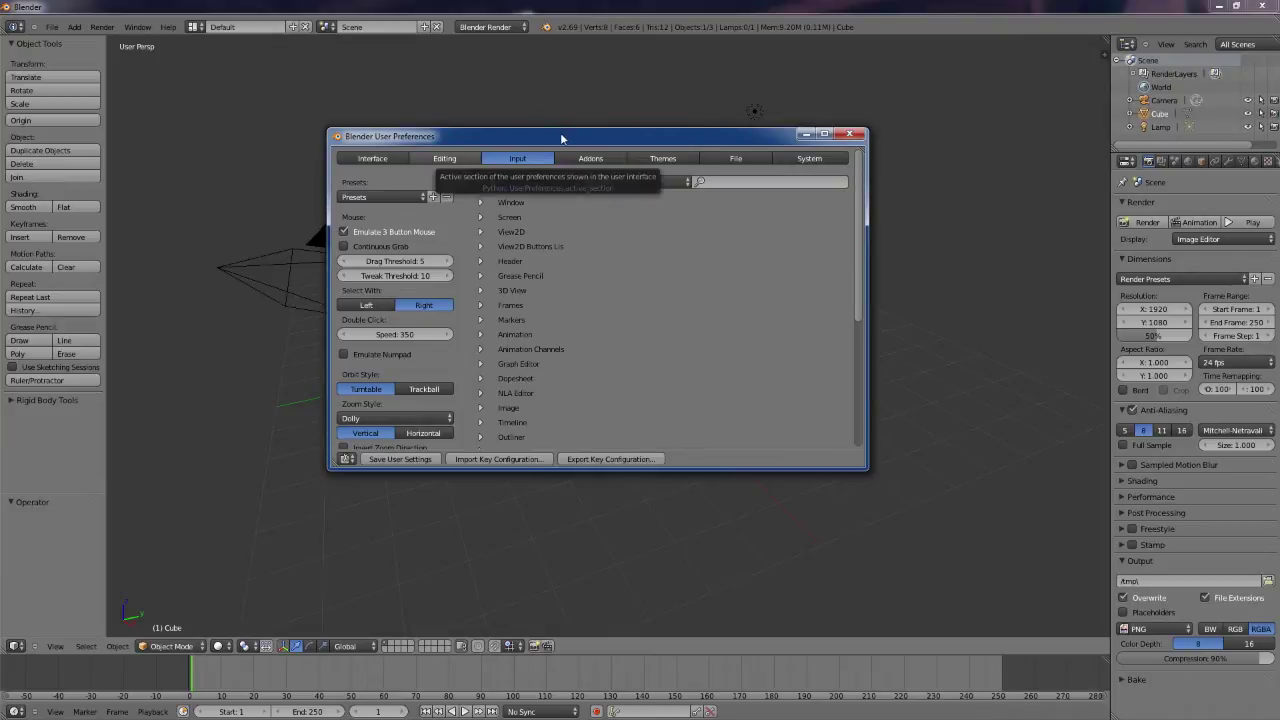
drag(560, 133, 565, 125)
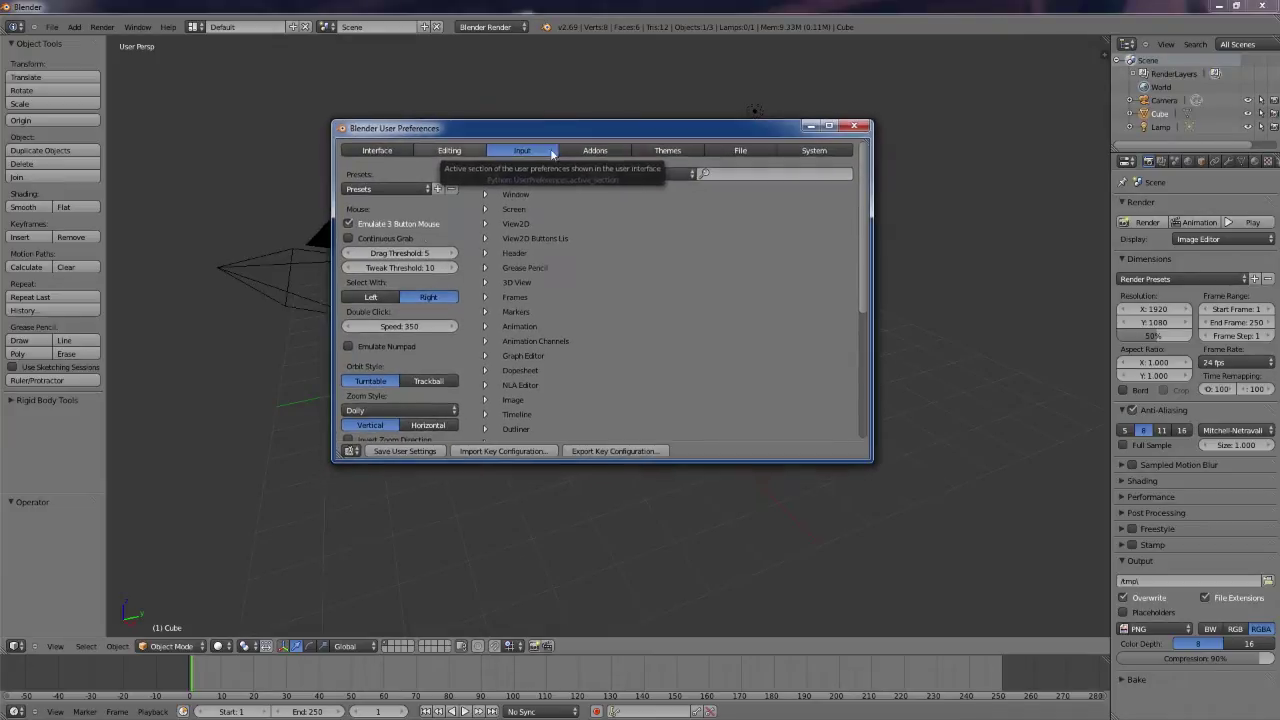
click(348, 224)
Step: Turn Emulate Numpad on and back off, and close the user preferences
scroll(515, 234, down, 1)
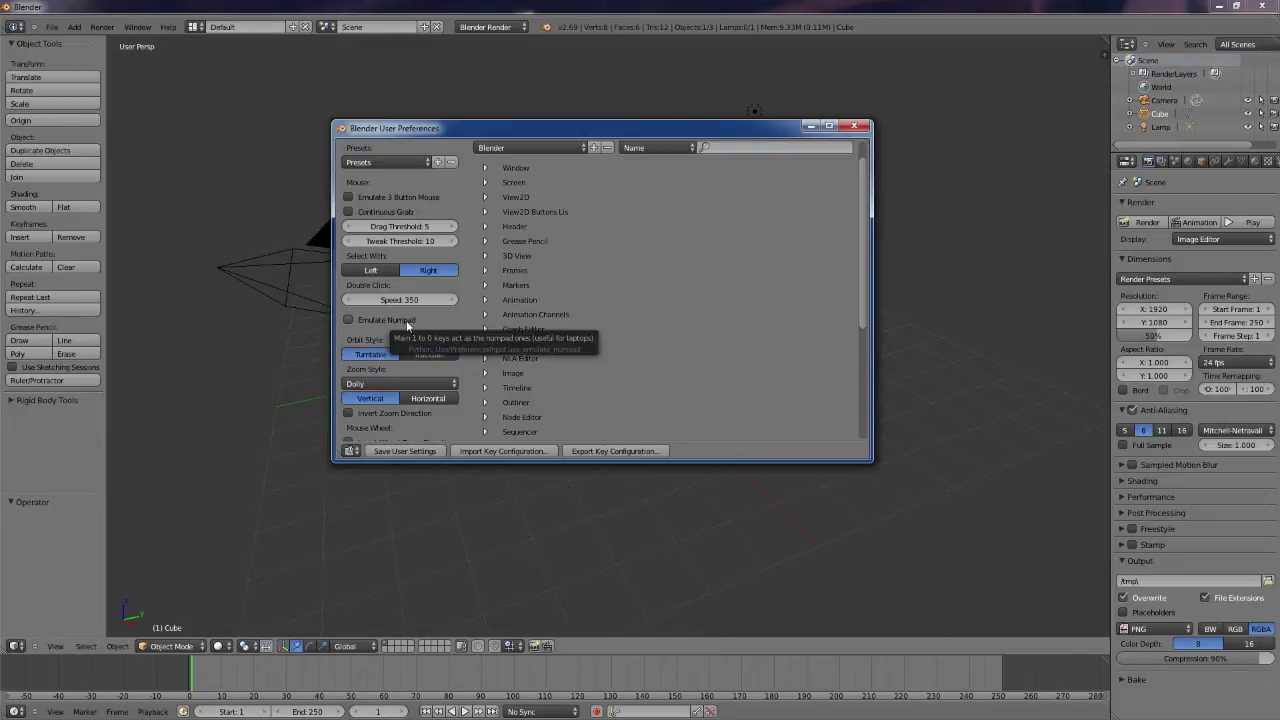
click(349, 321)
click(349, 319)
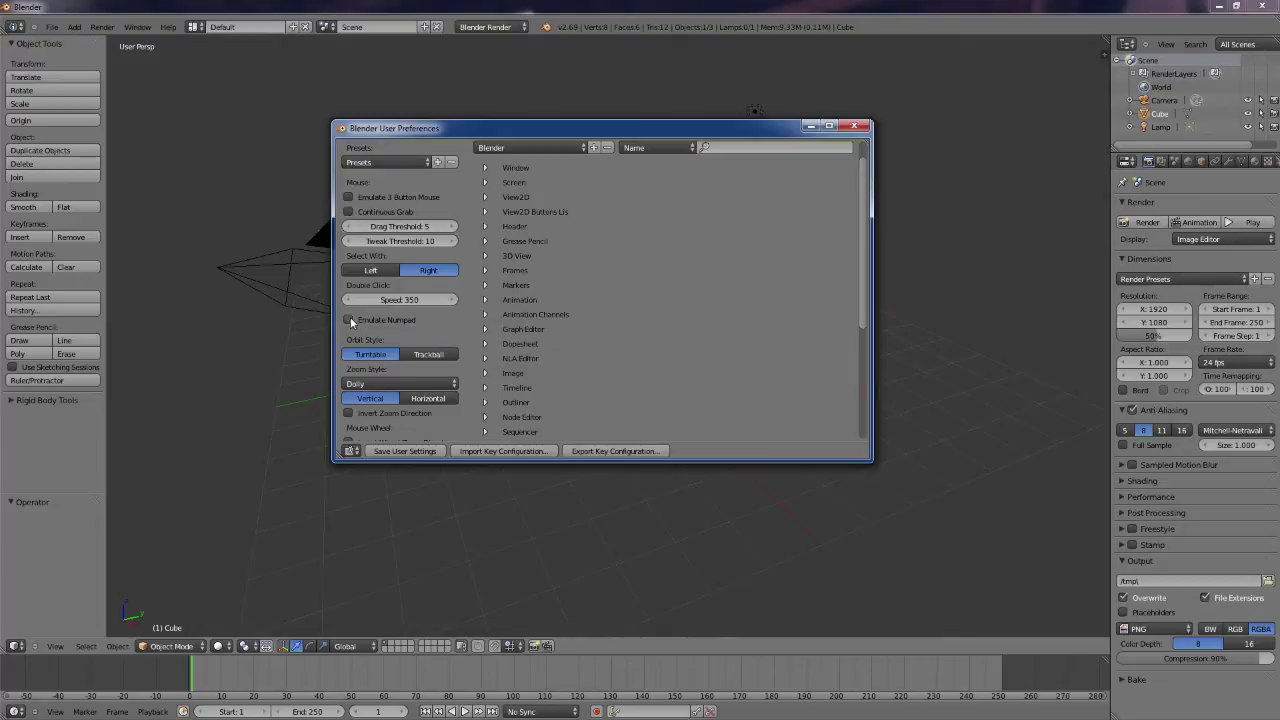
click(857, 127)
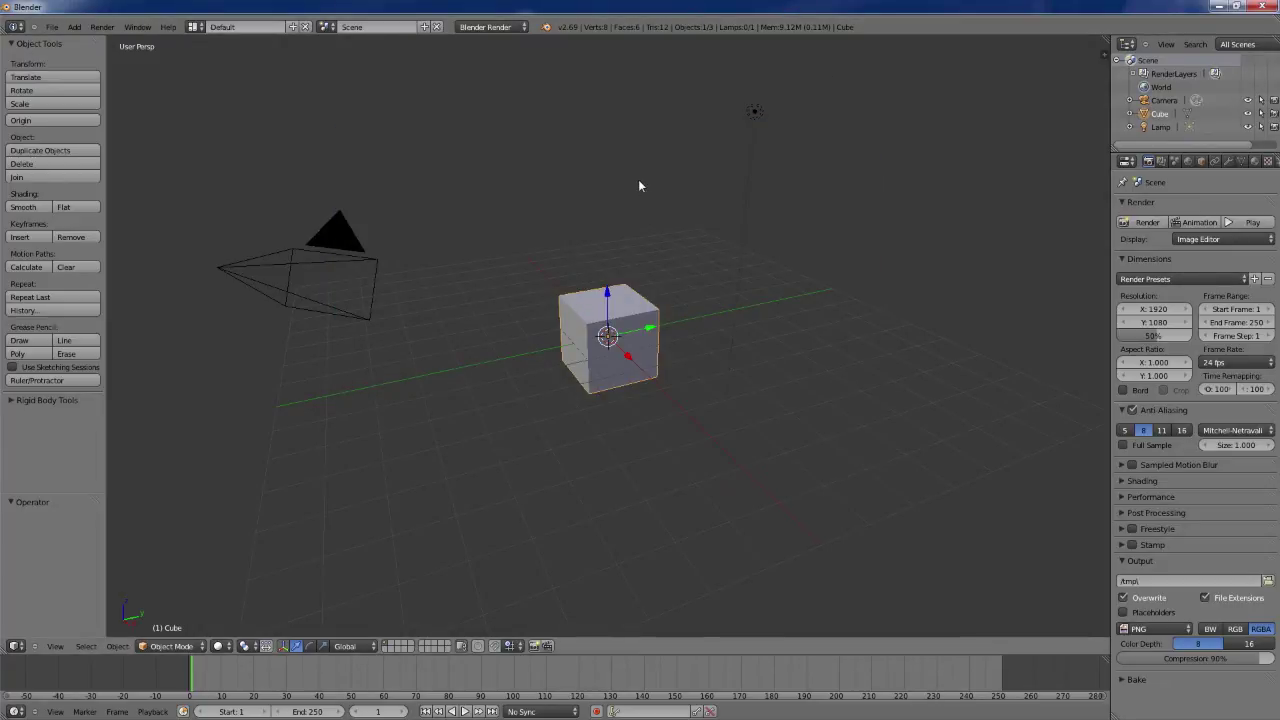
Step: Orbit around the default cube to view it from several angles
middle_drag(641, 196, 642, 201)
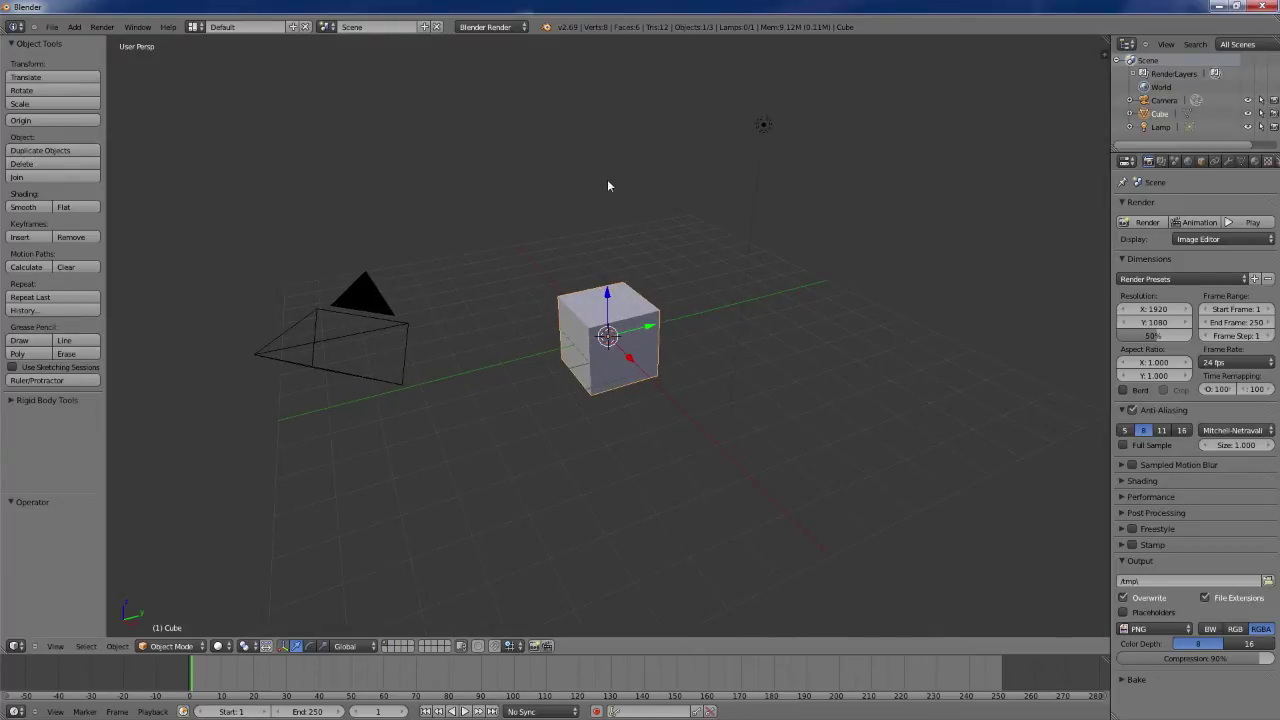
middle_drag(543, 237, 549, 231)
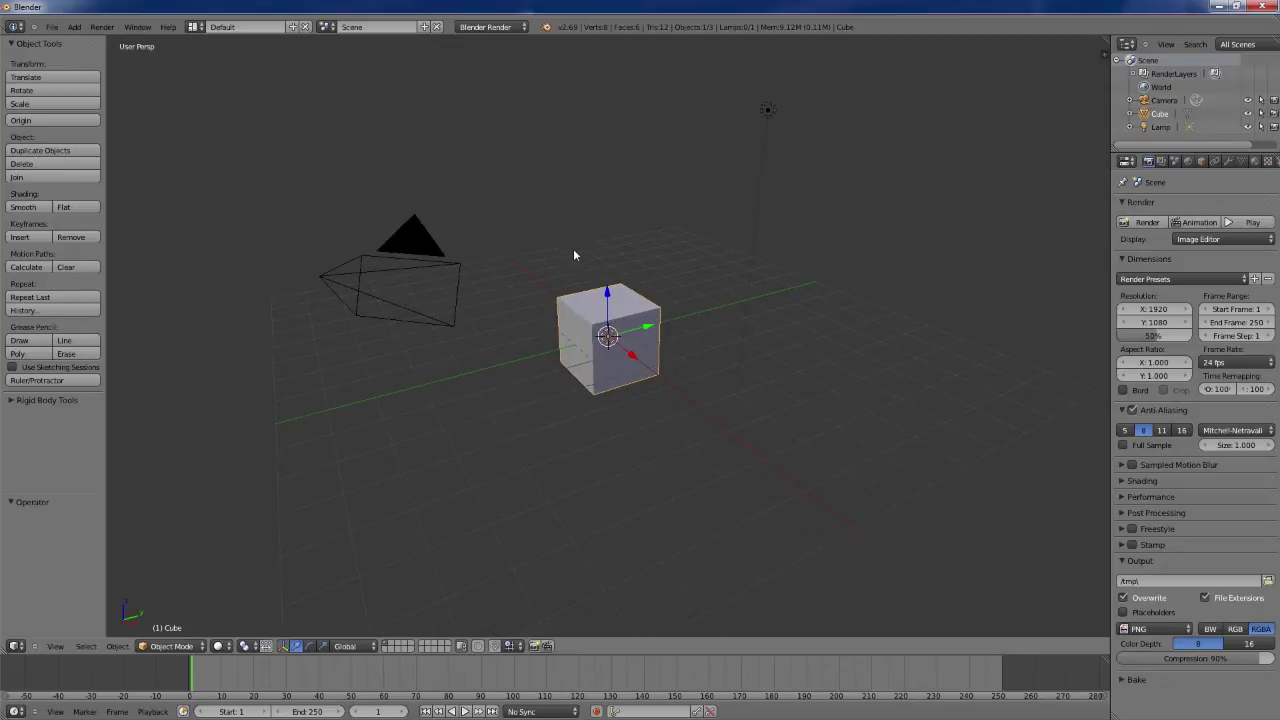
middle_drag(571, 257, 637, 257)
middle_drag(648, 320, 637, 326)
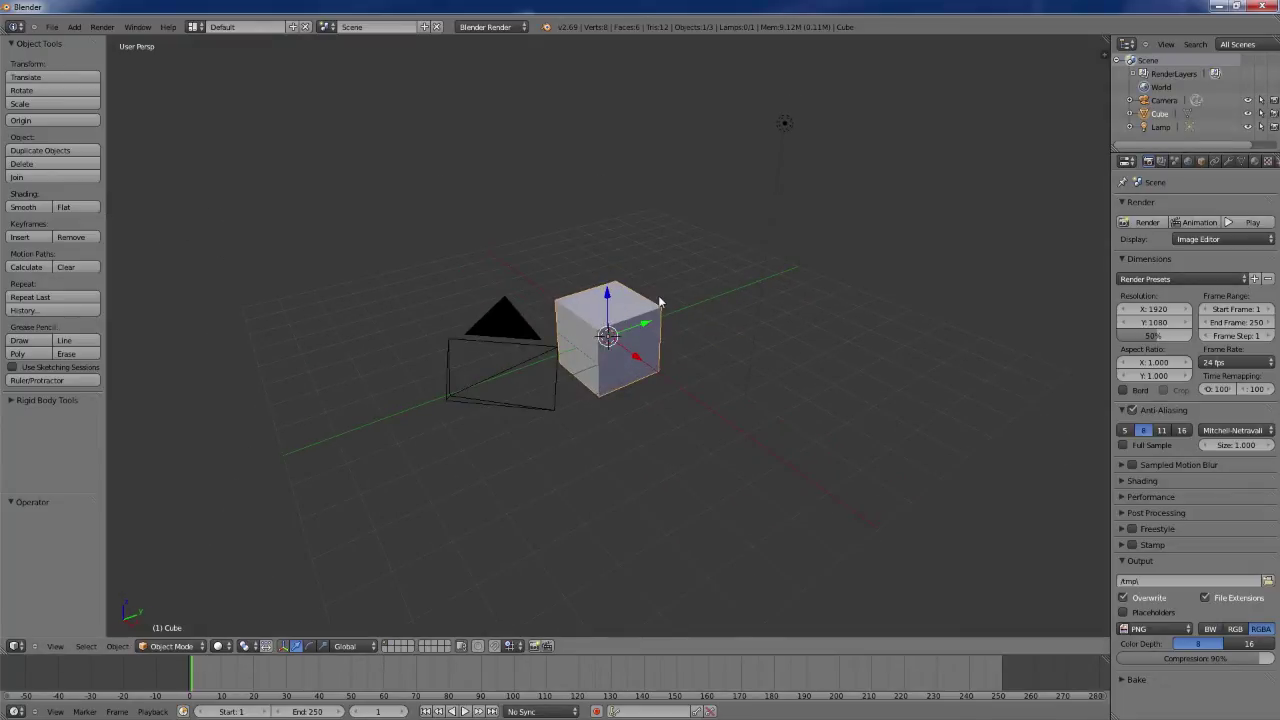
mouse_move(628, 360)
middle_down()
mouse_move(653, 307)
mouse_move(605, 370)
middle_up()
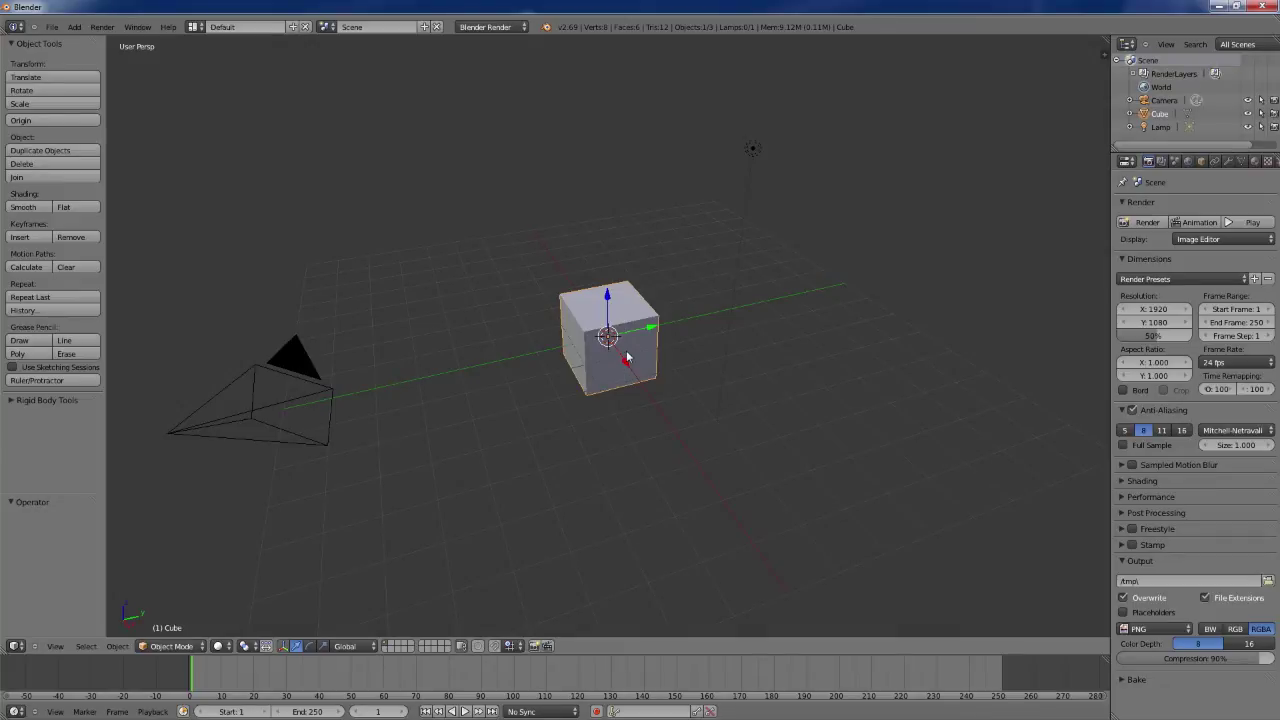
Step: Zoom in and out on the cube to view it close up and from far away
scroll(616, 368, up, 4)
scroll(616, 368, up, 3)
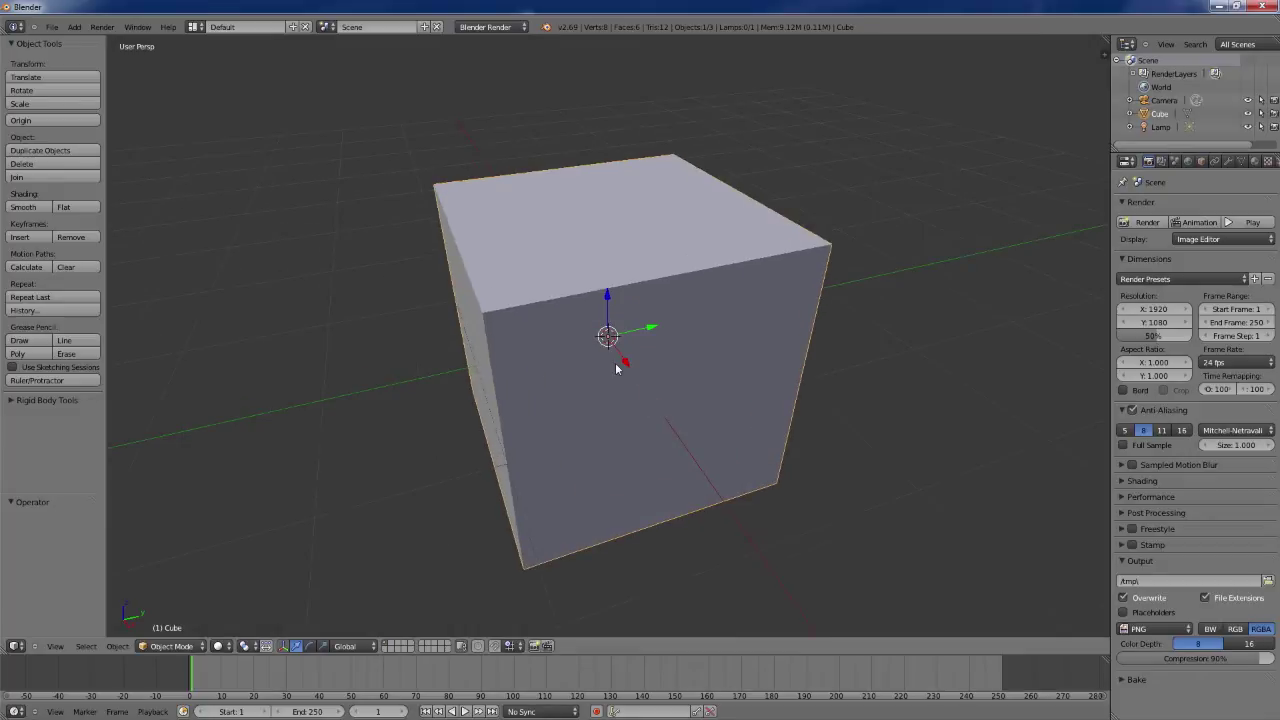
scroll(616, 368, down, 8)
scroll(616, 368, up, 7)
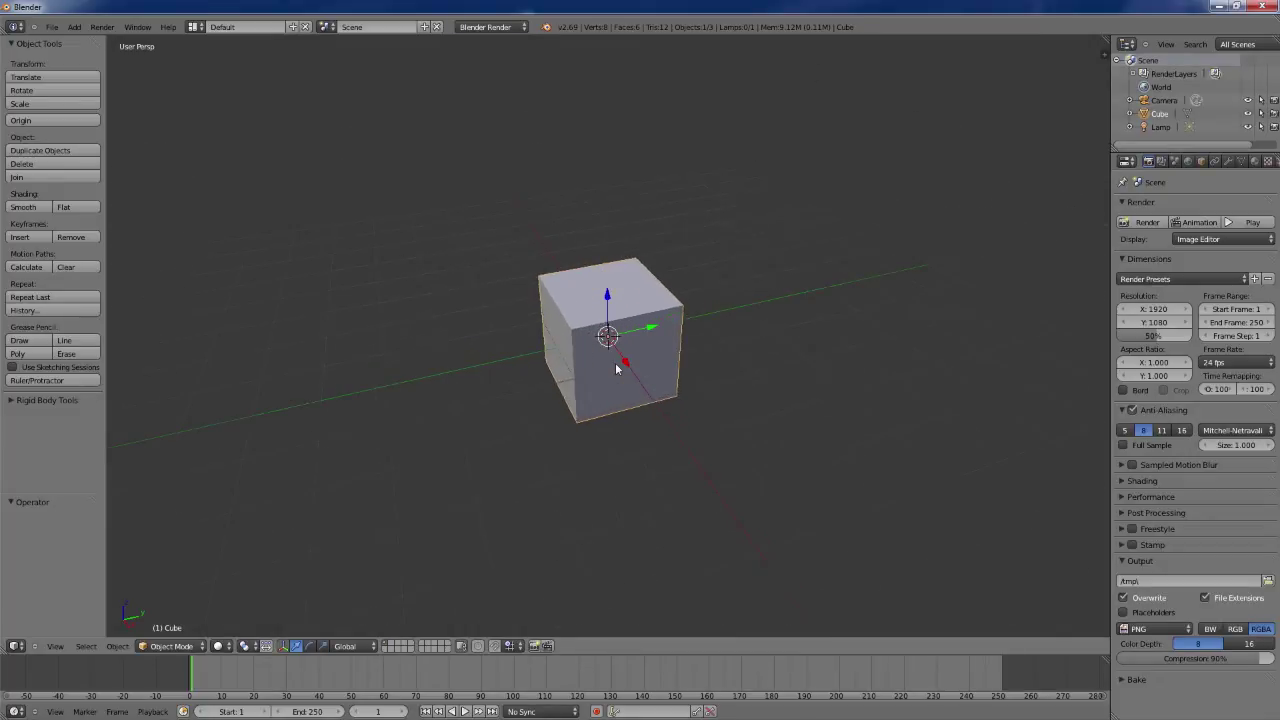
scroll(616, 368, down, 10)
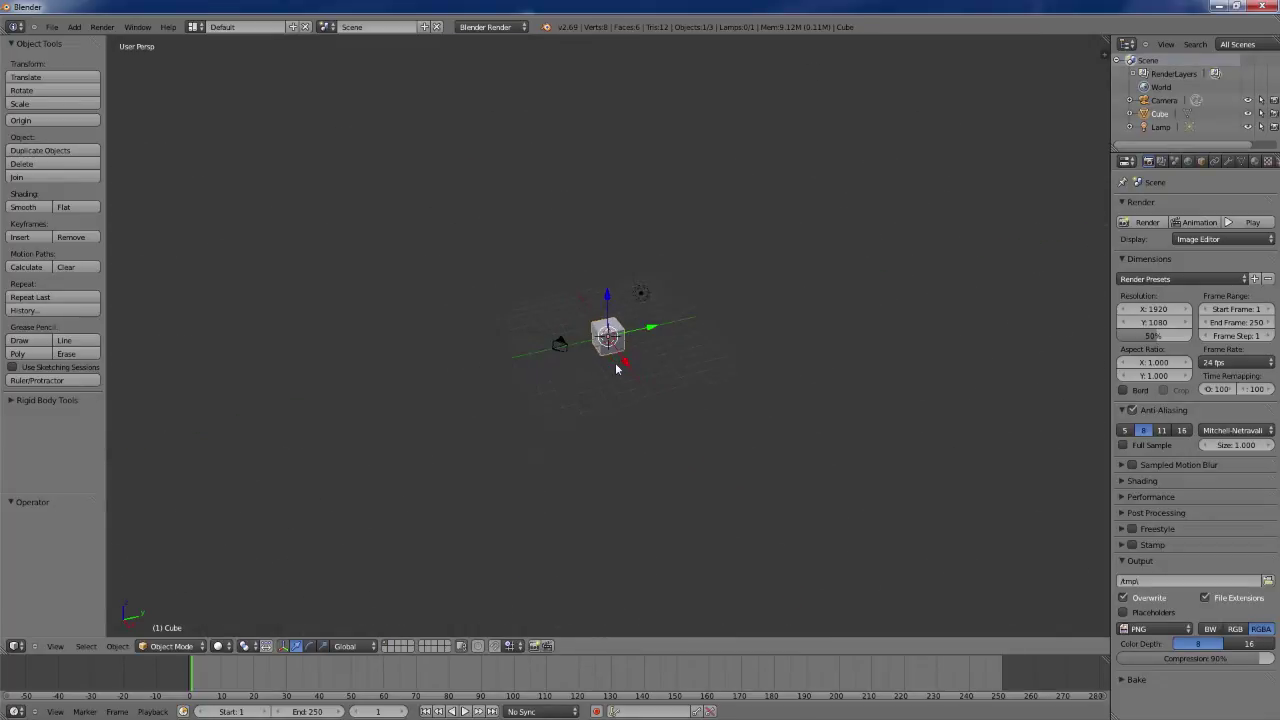
scroll(616, 368, up, 12)
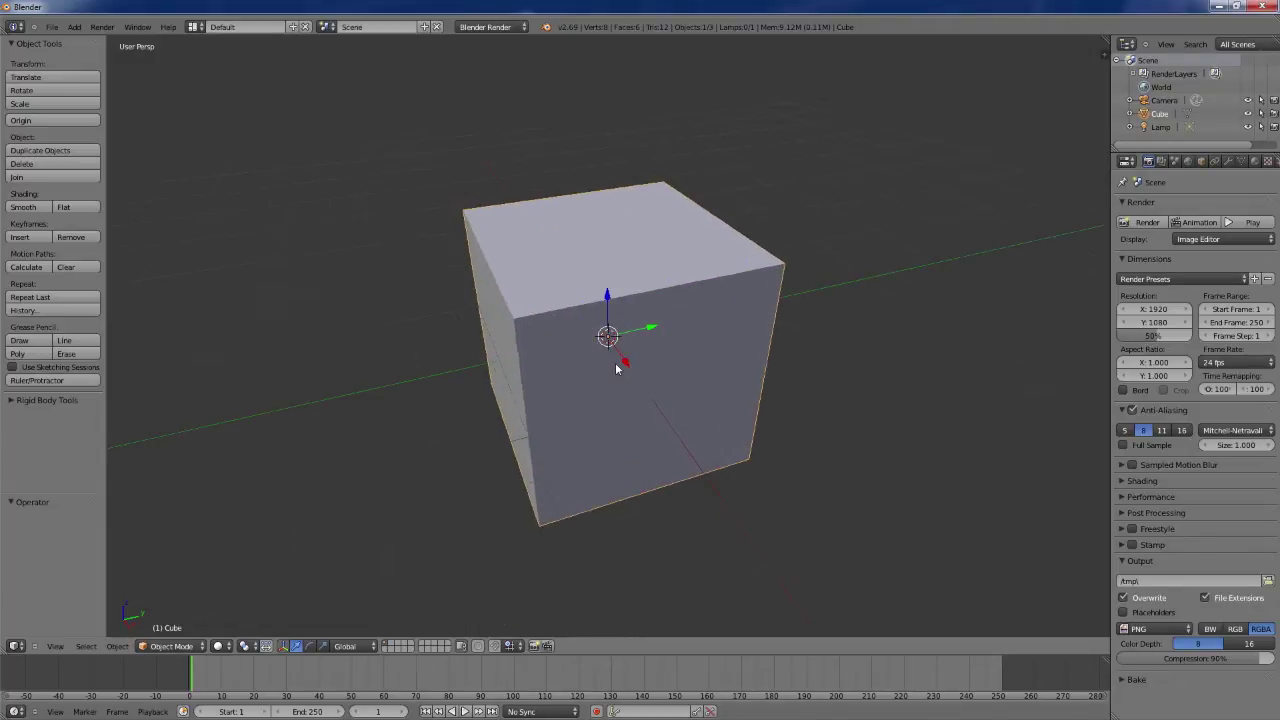
scroll(616, 368, down, 6)
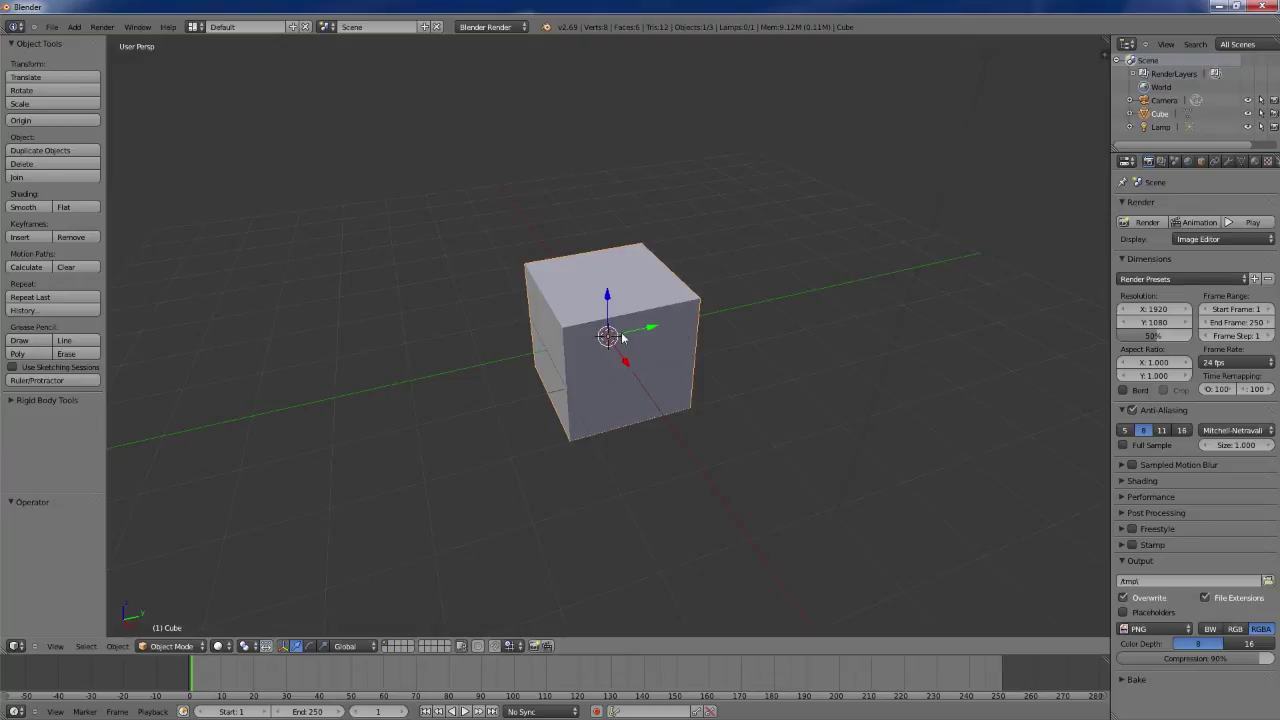
Step: Examine the cube from below and above by combining panning, orbiting and zooming
shift+middle_drag(612, 346, 457, 189)
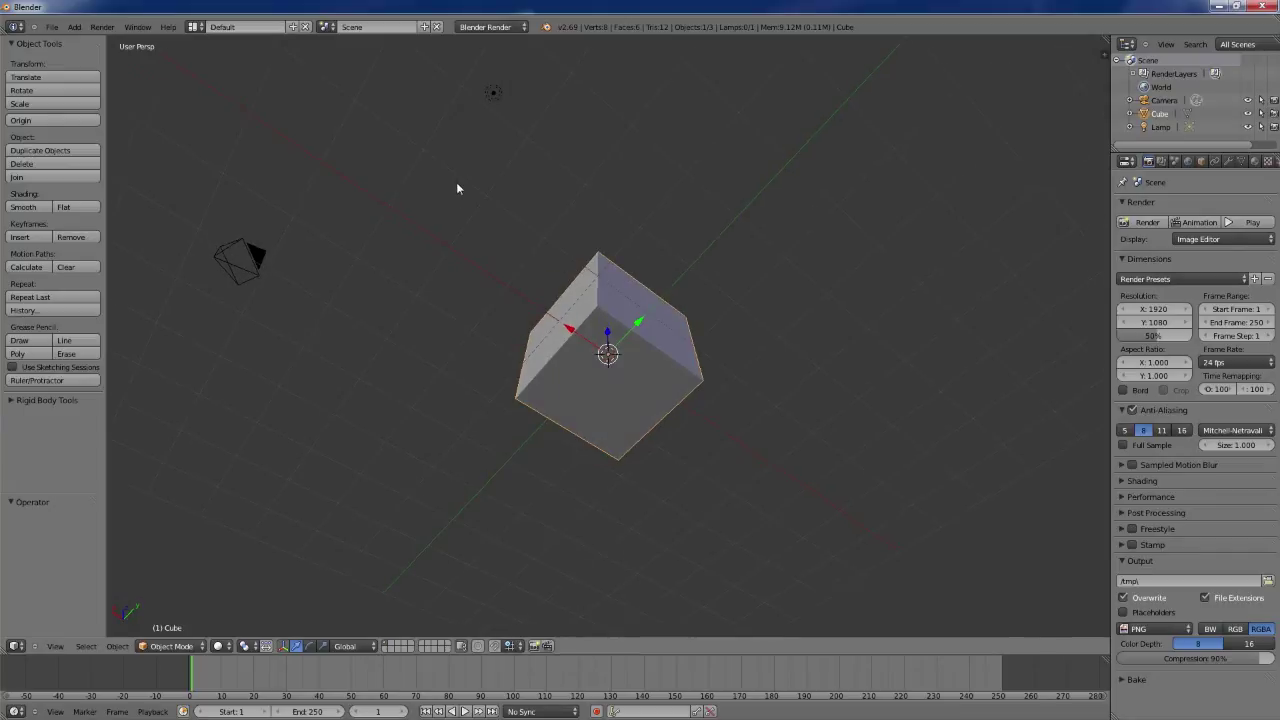
scroll(697, 369, up, 5)
middle_drag(691, 363, 661, 318)
scroll(670, 308, down, 2)
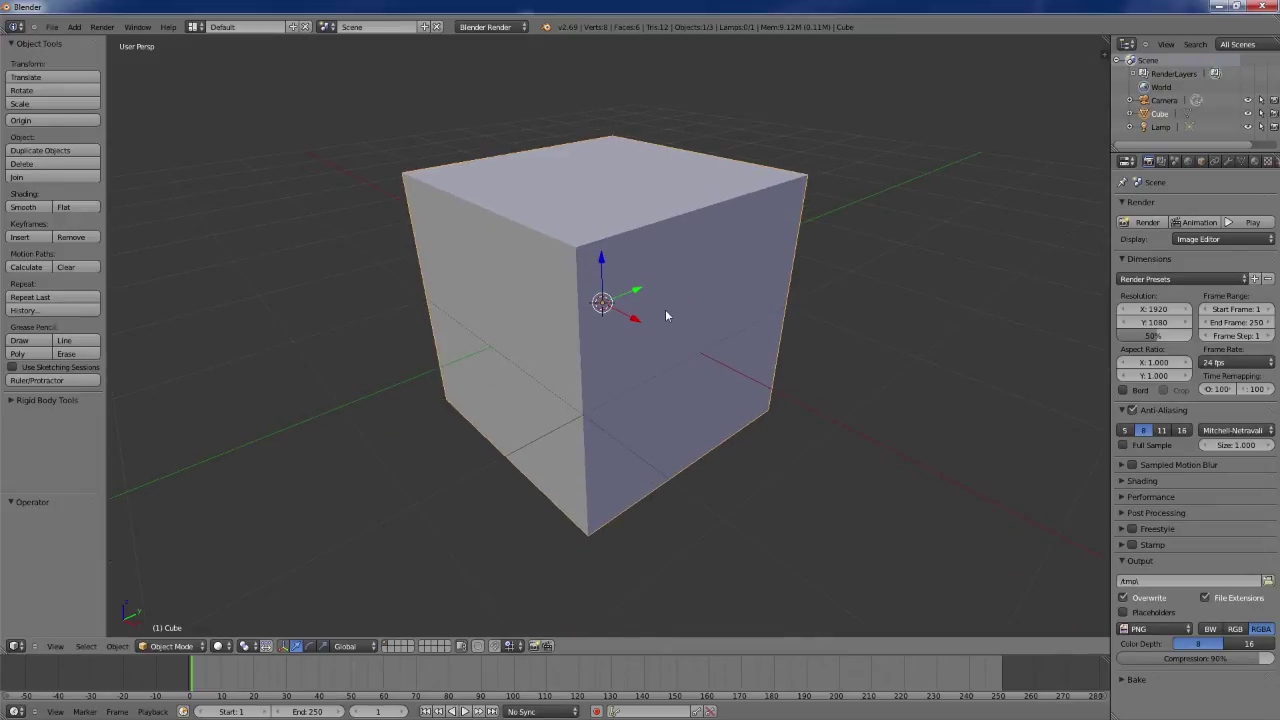
scroll(665, 309, down, 3)
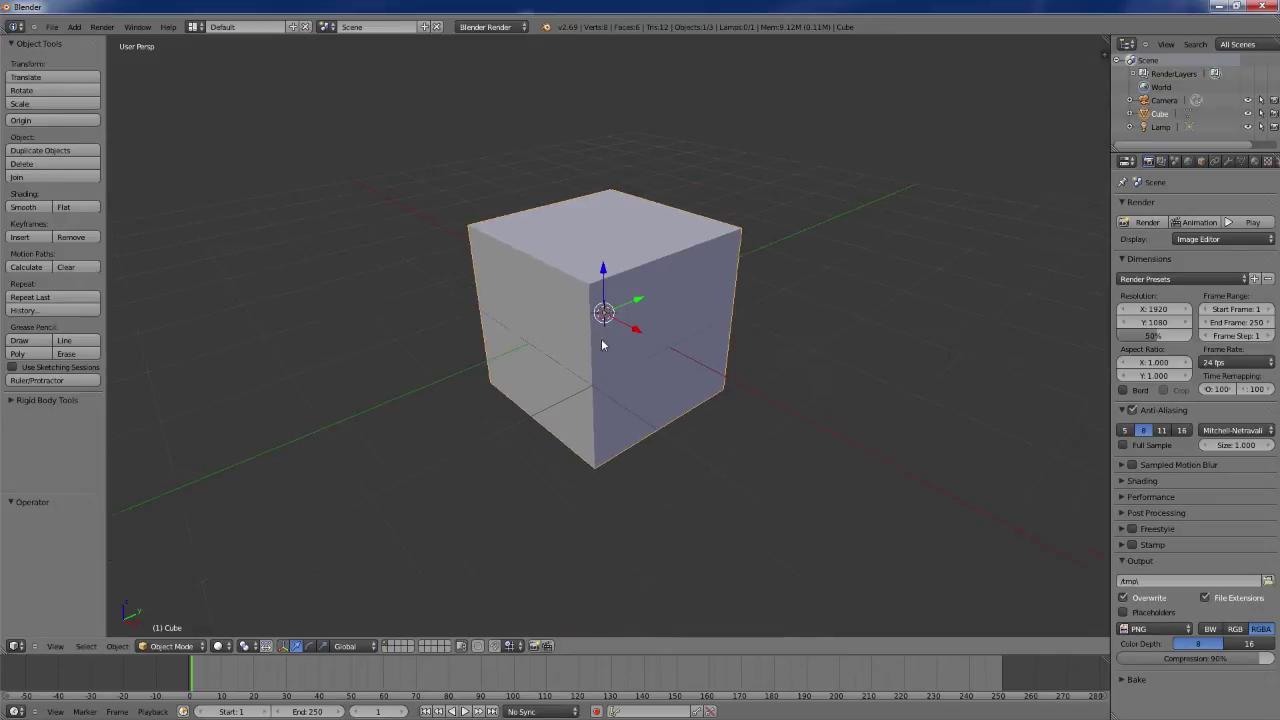
middle_drag(665, 309, 783, 337)
middle_drag(737, 272, 697, 292)
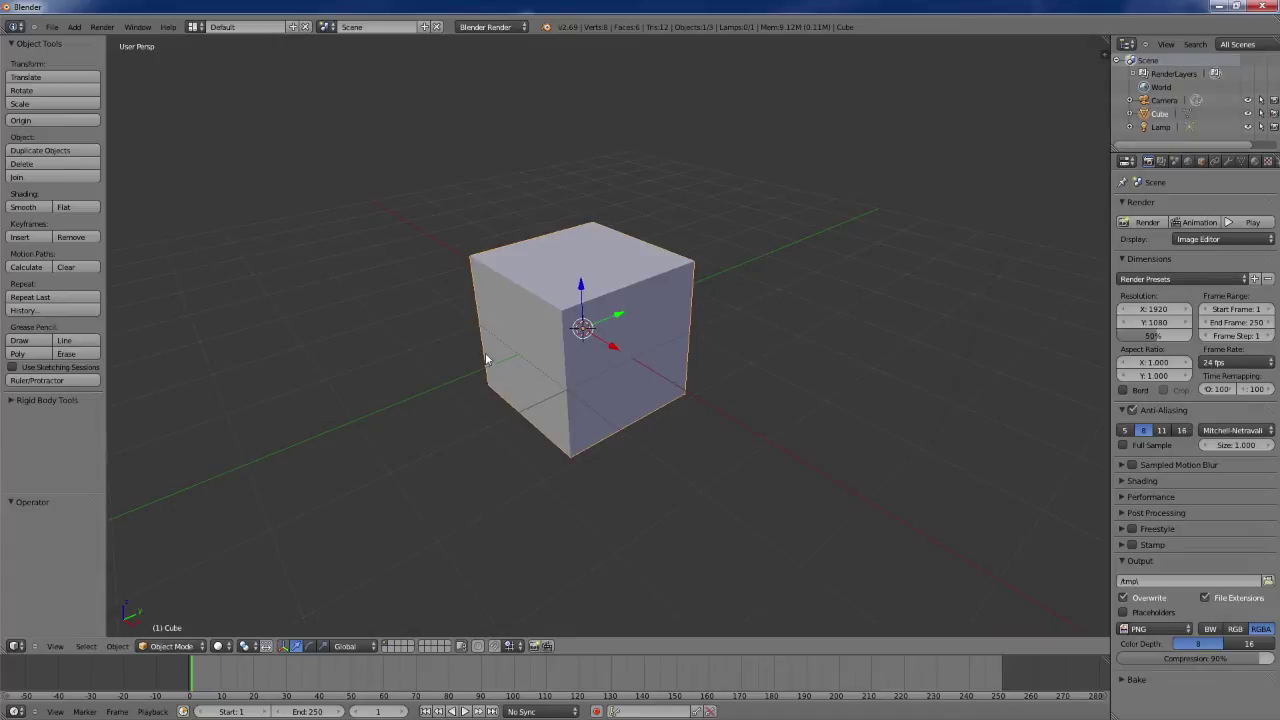
Step: Switch the cube to Edit Mode and add a single vertical loop cut around its middle
middle_drag(533, 286, 750, 364)
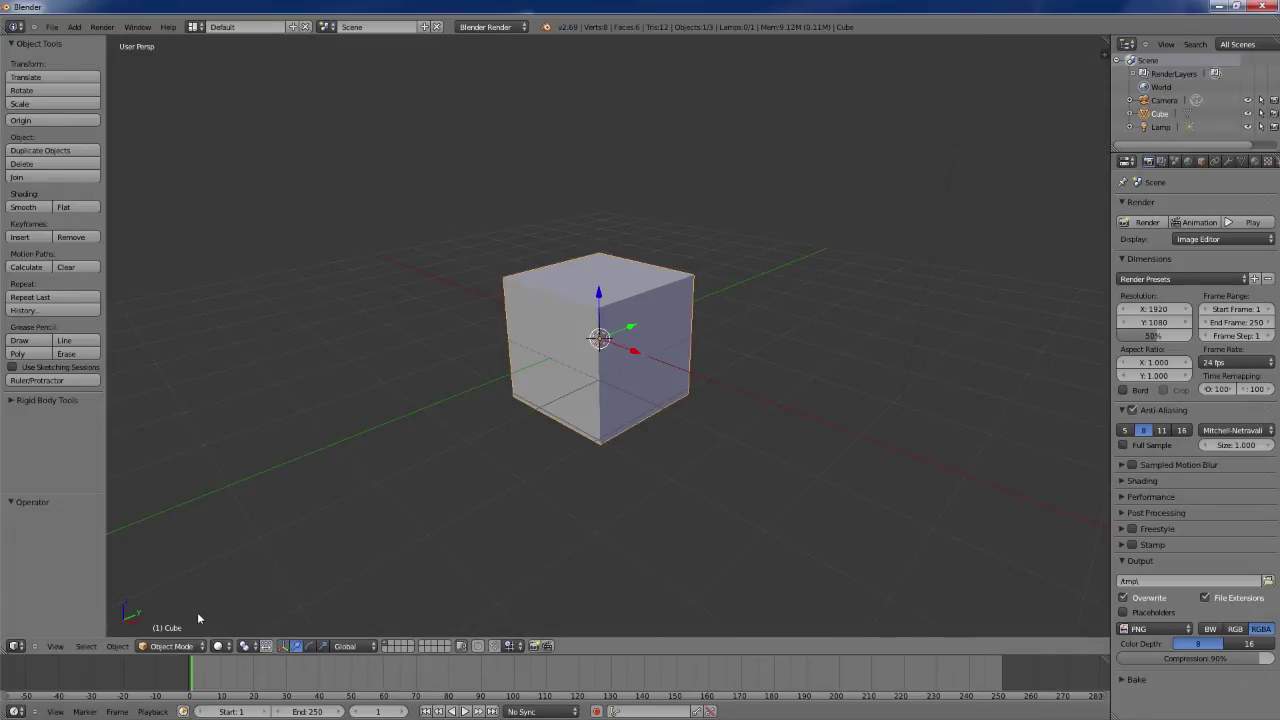
click(185, 647)
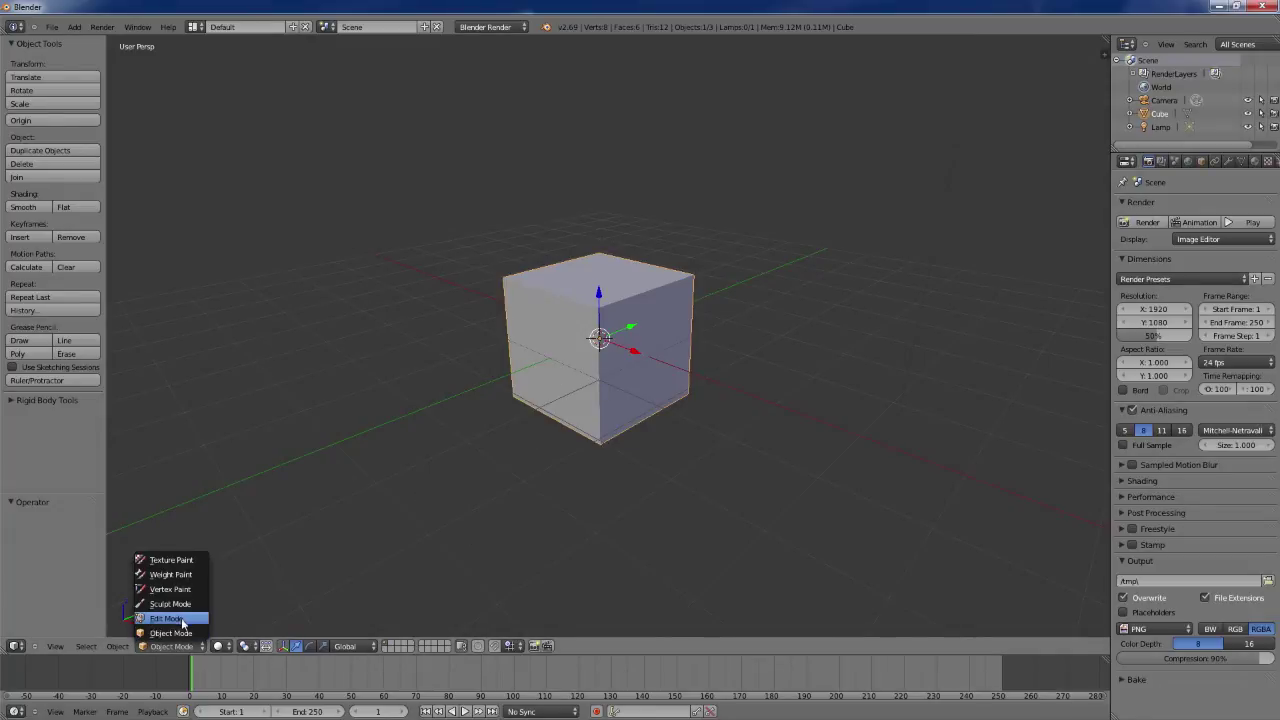
click(166, 618)
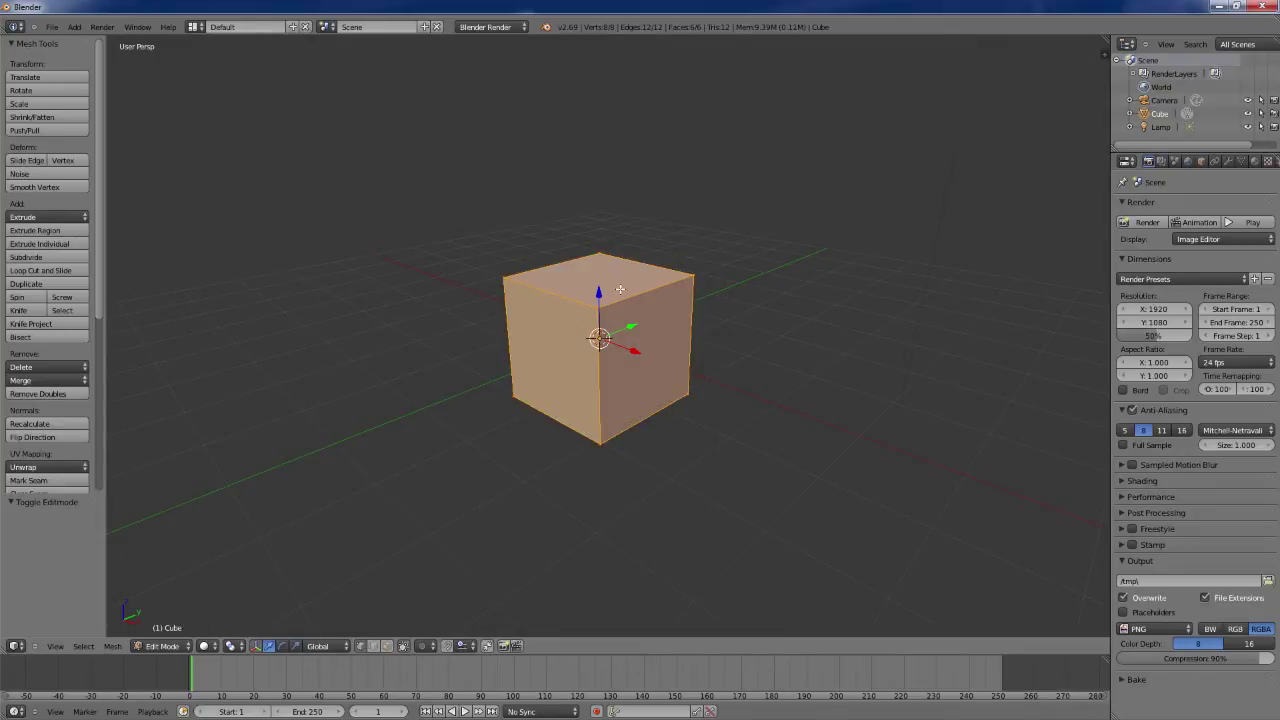
click(60, 275)
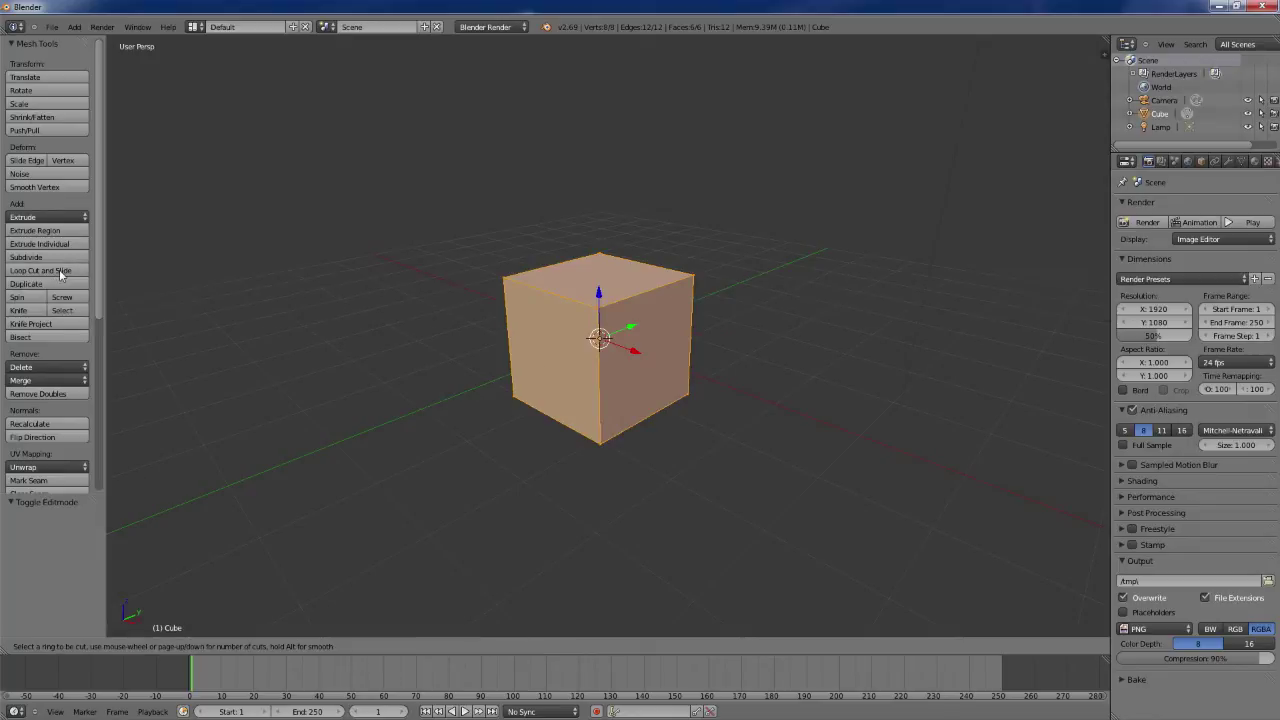
click(547, 297)
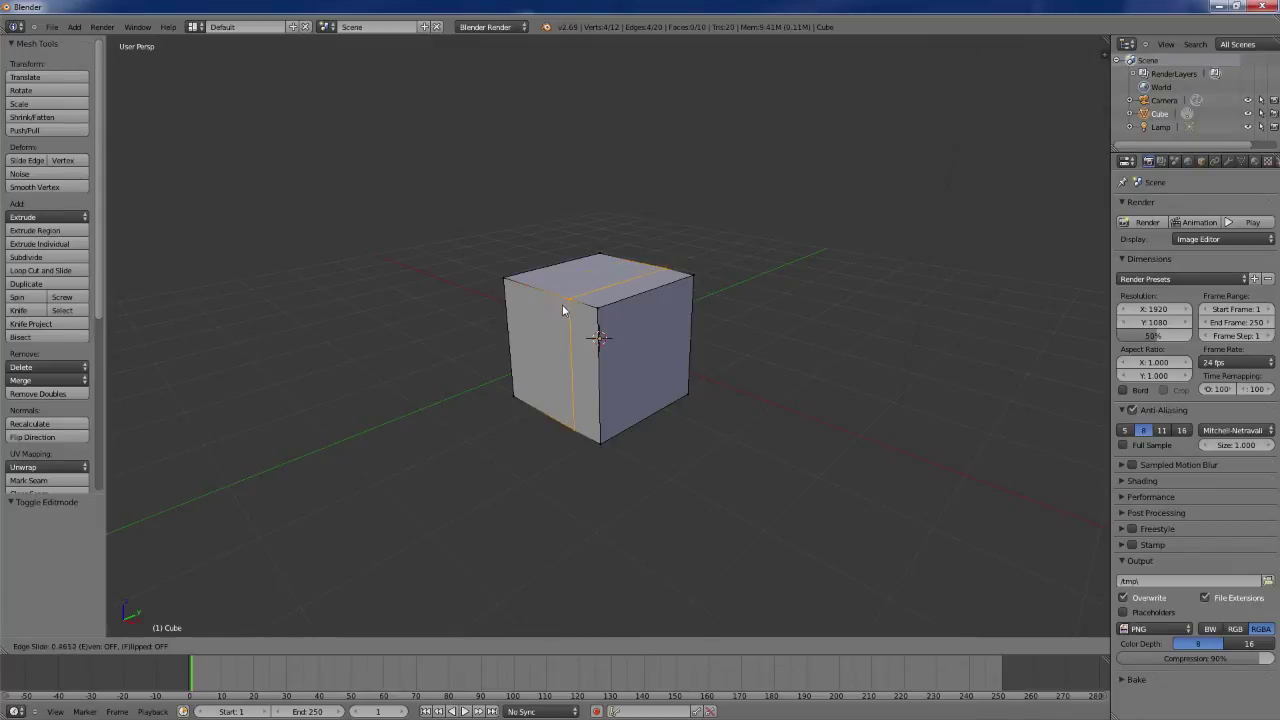
click(530, 290)
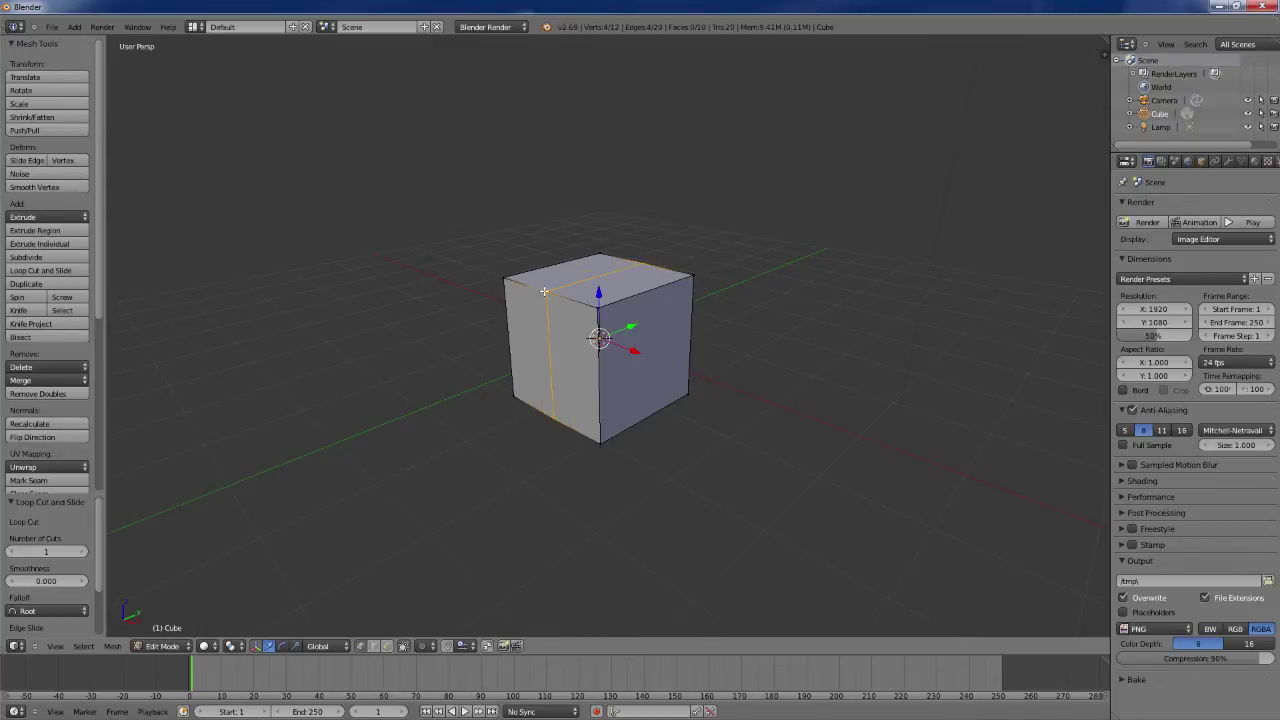
middle_drag(789, 289, 717, 317)
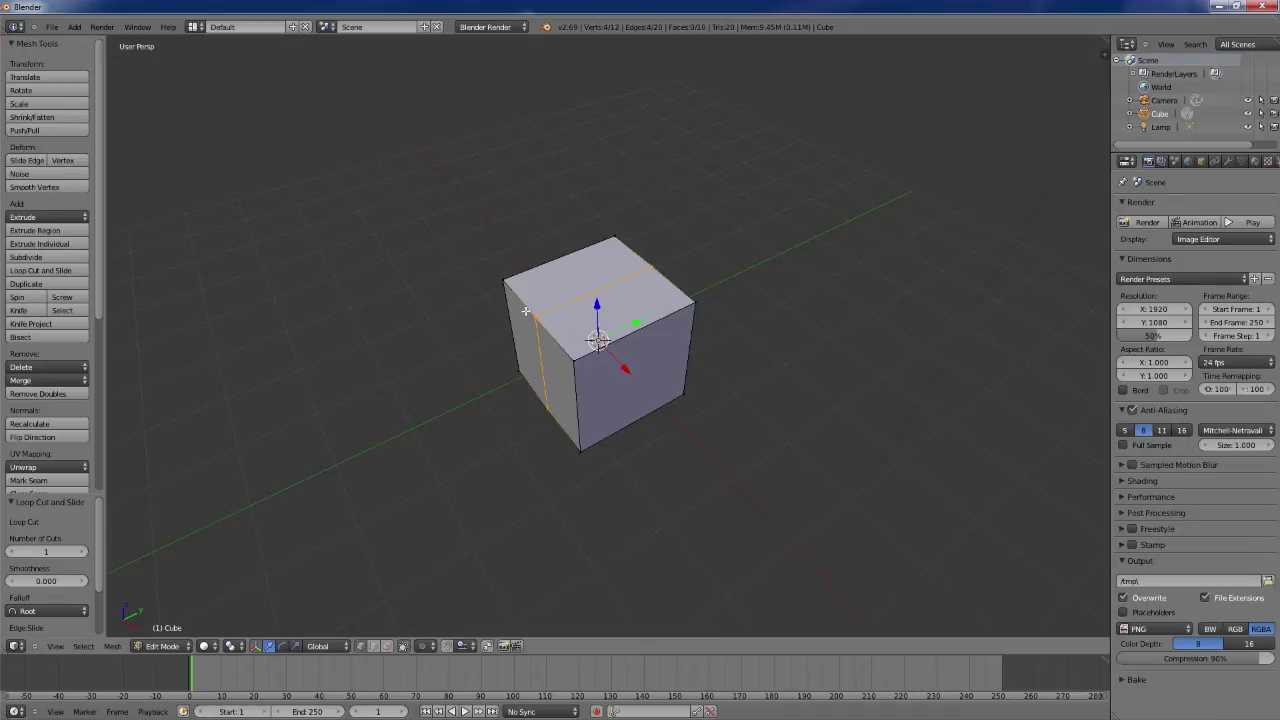
Step: Return to Object Mode and place the 3D cursor in the empty space beside the cube
click(162, 645)
click(165, 643)
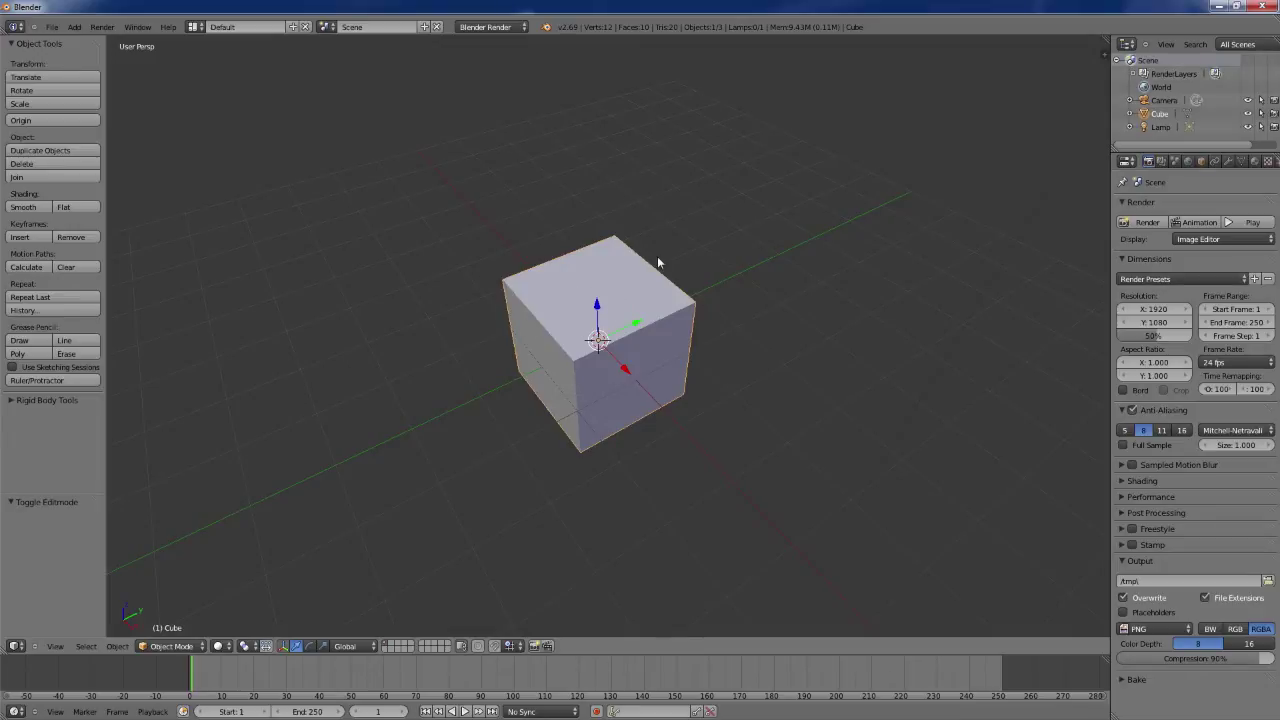
middle_drag(591, 298, 597, 303)
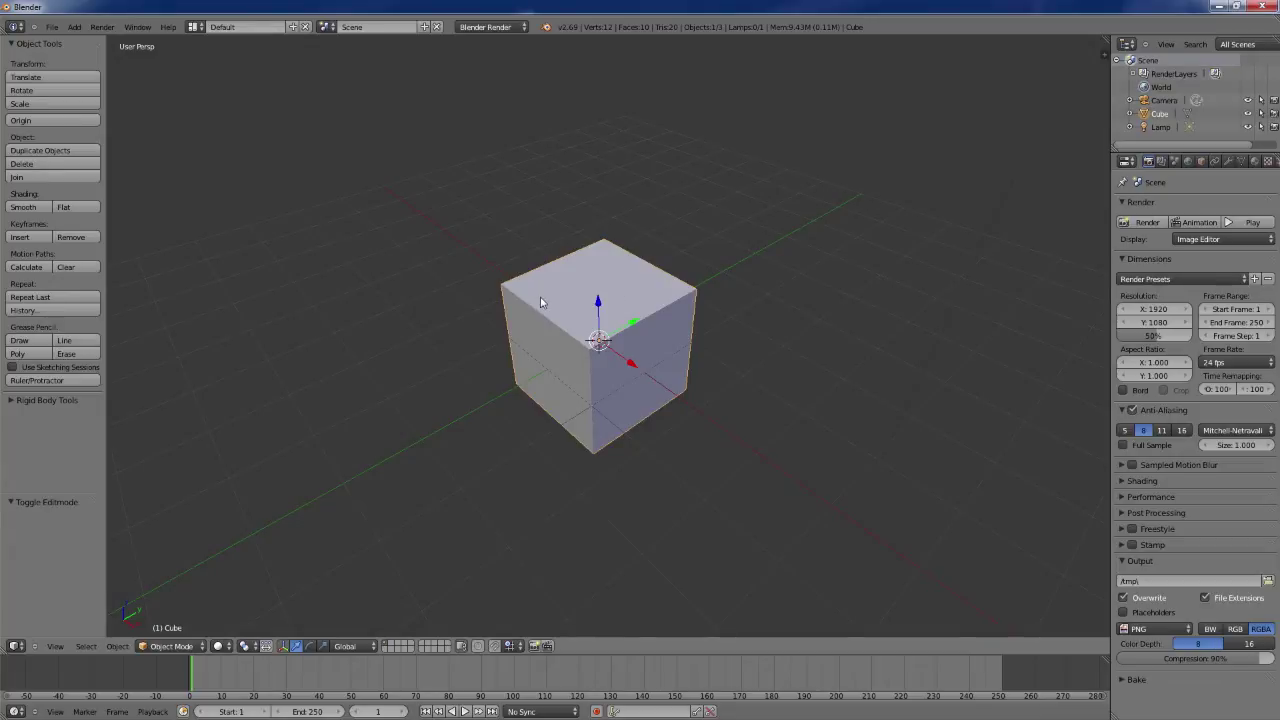
click(383, 251)
click(471, 220)
click(389, 316)
click(270, 281)
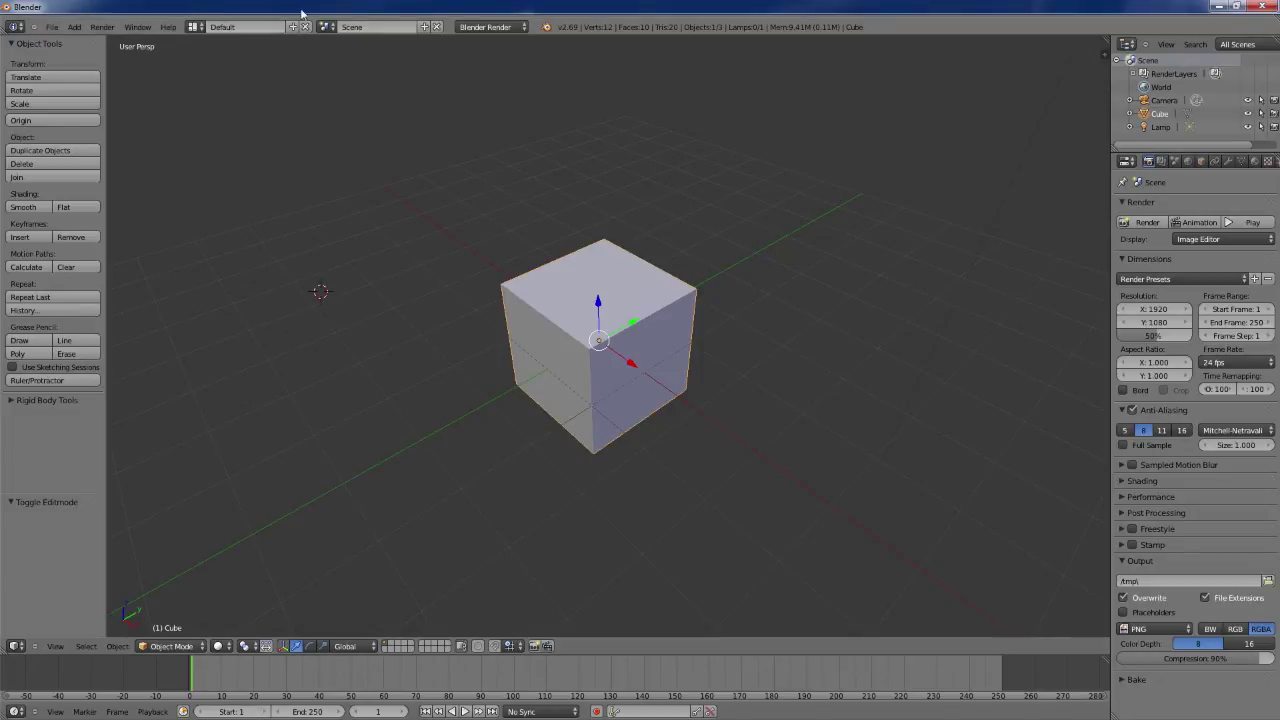
Step: Add a second cube mesh at the 3D cursor
click(75, 28)
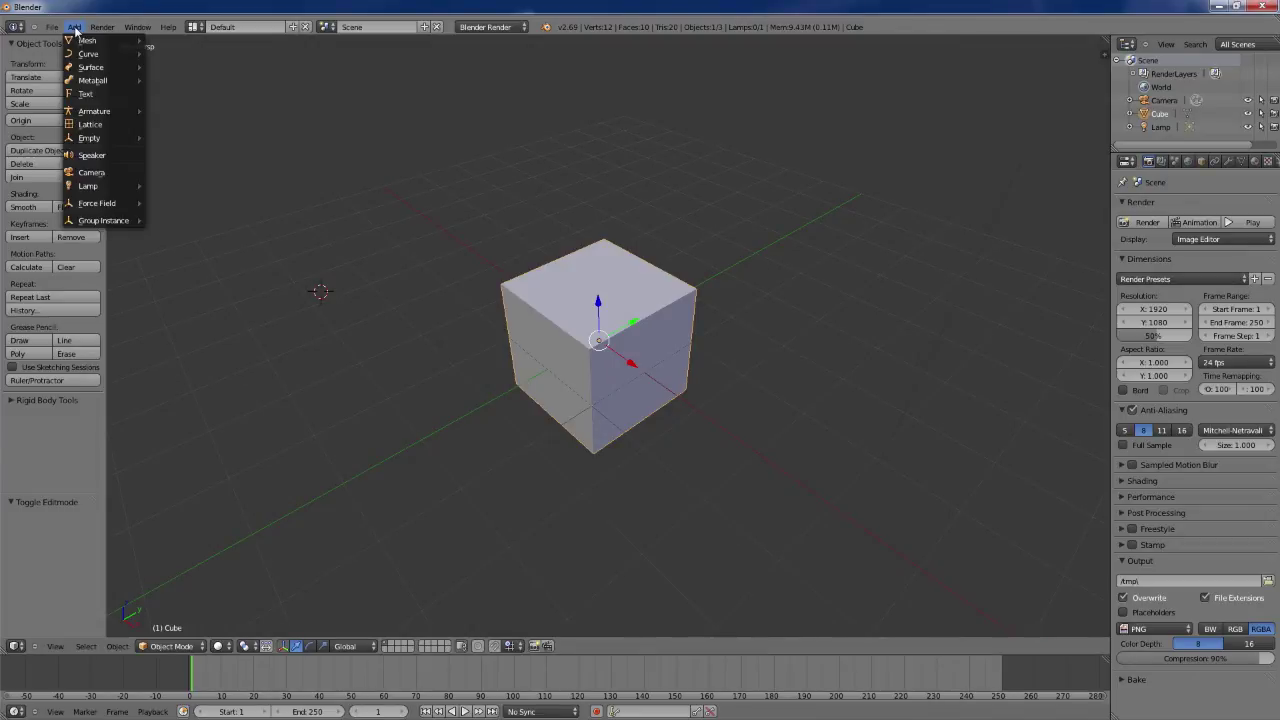
click(75, 28)
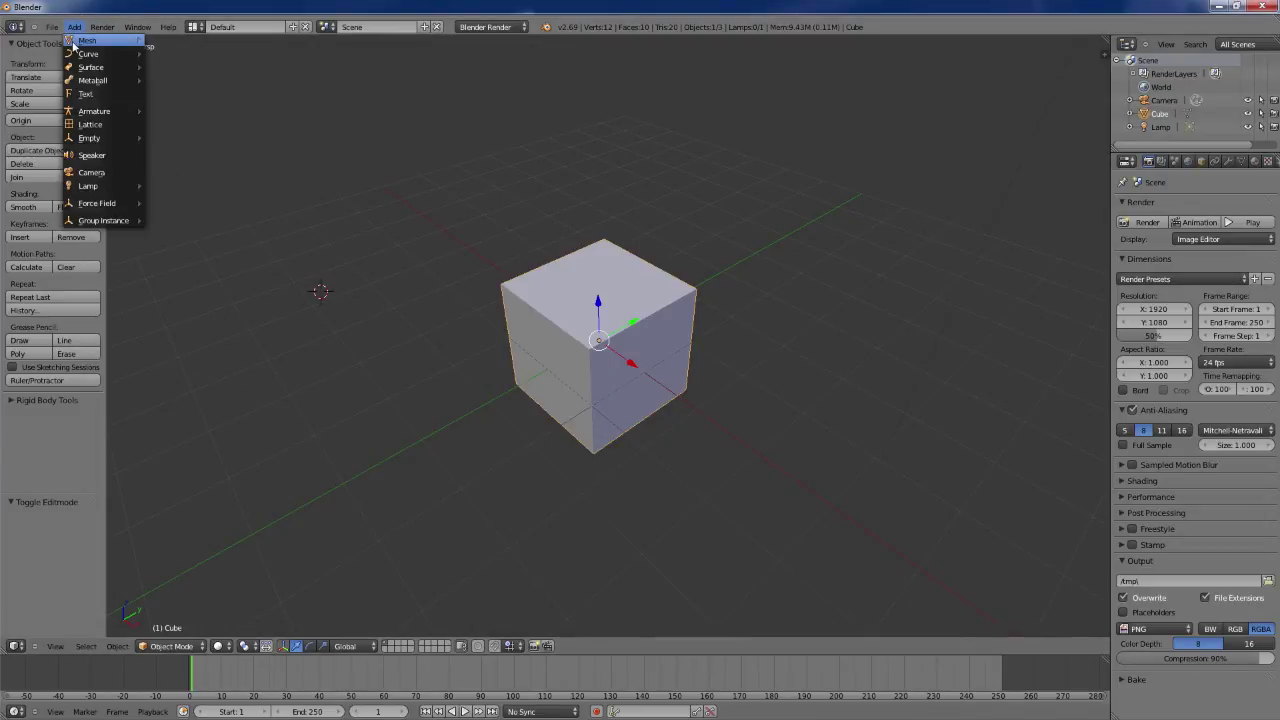
mouse_move(74, 41)
click(187, 57)
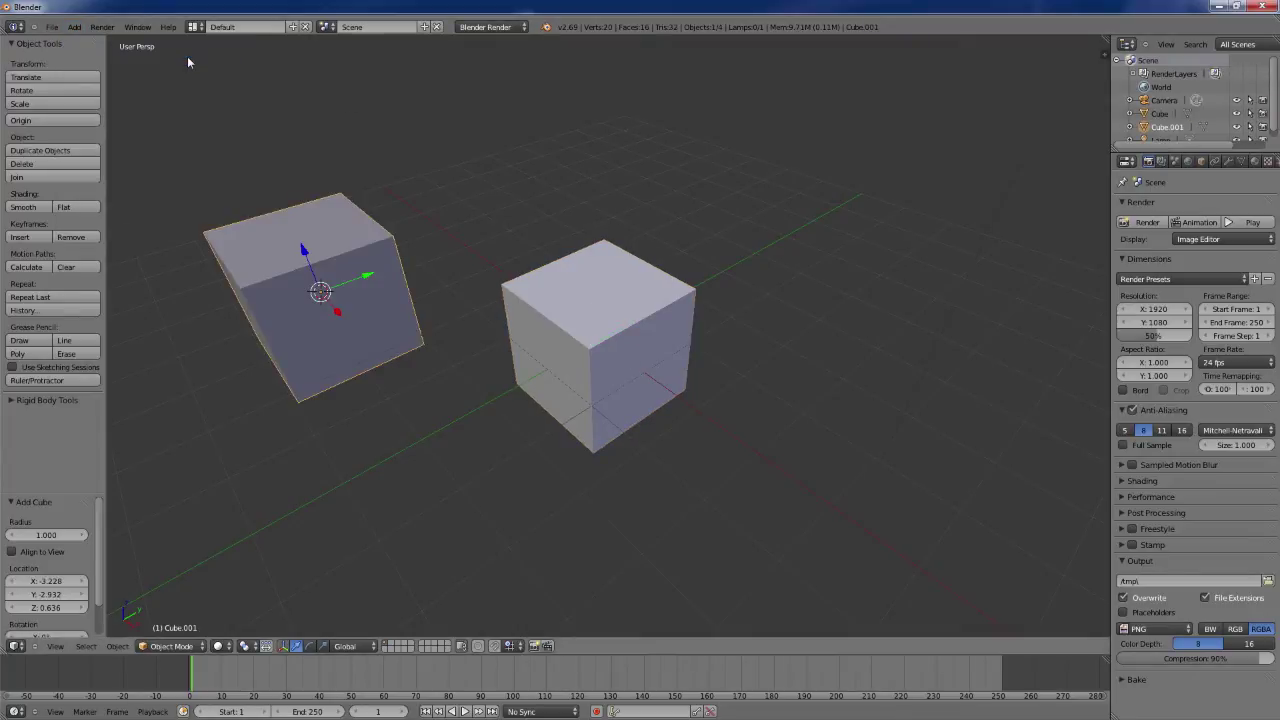
Step: Alternate the selection between the two cubes, and undo adding the second cube
middle_drag(436, 353, 476, 359)
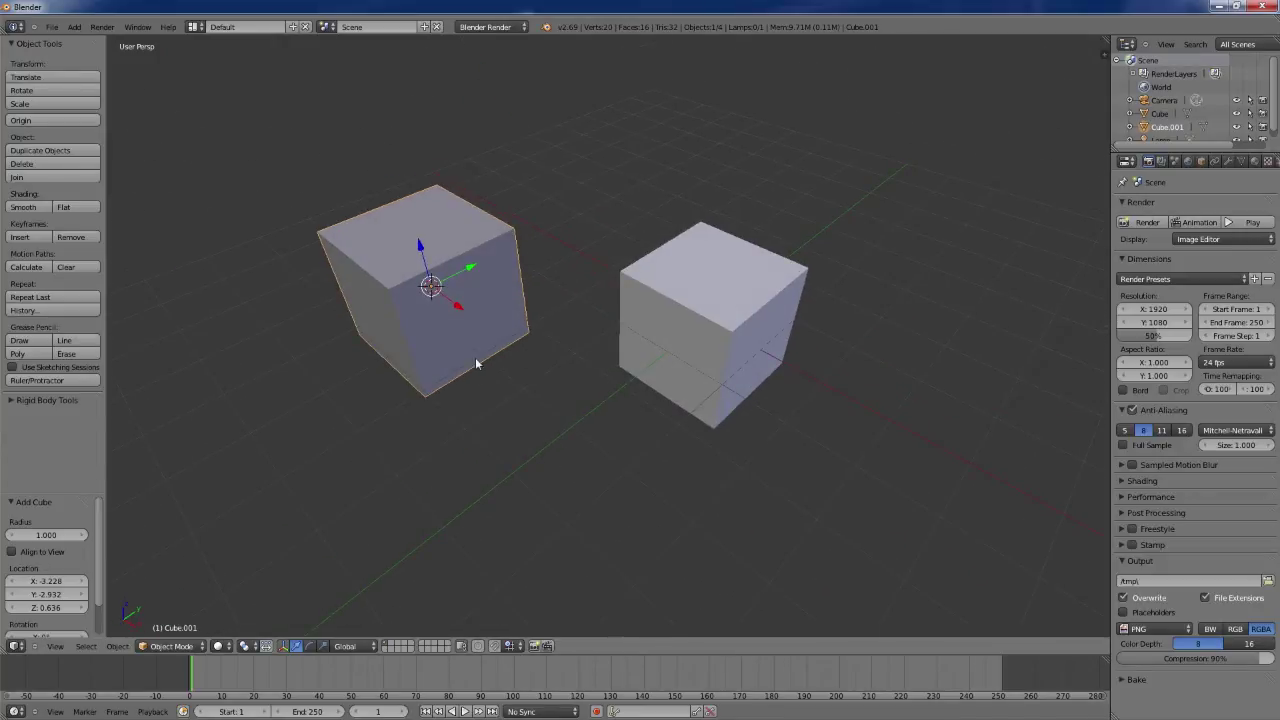
right_click(704, 297)
right_click(408, 263)
right_click(746, 281)
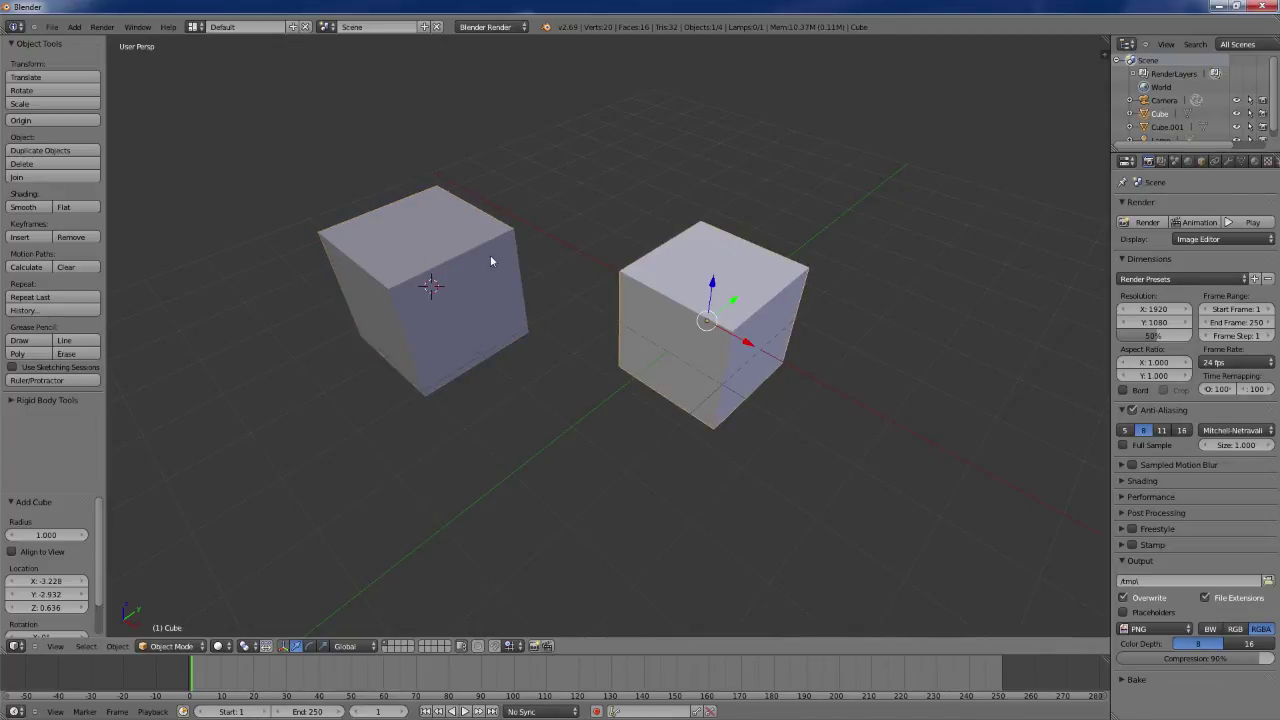
right_click(490, 262)
right_click(695, 302)
right_click(476, 243)
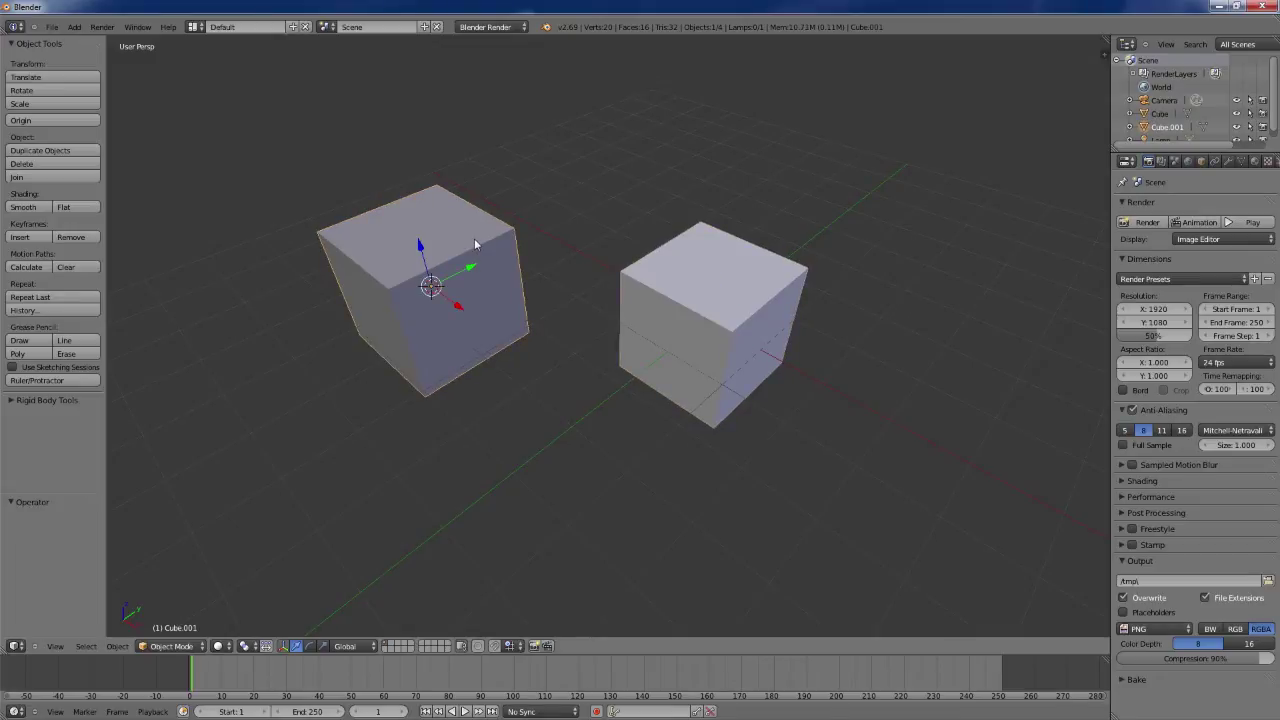
right_click(476, 244)
key(ctrl+z)
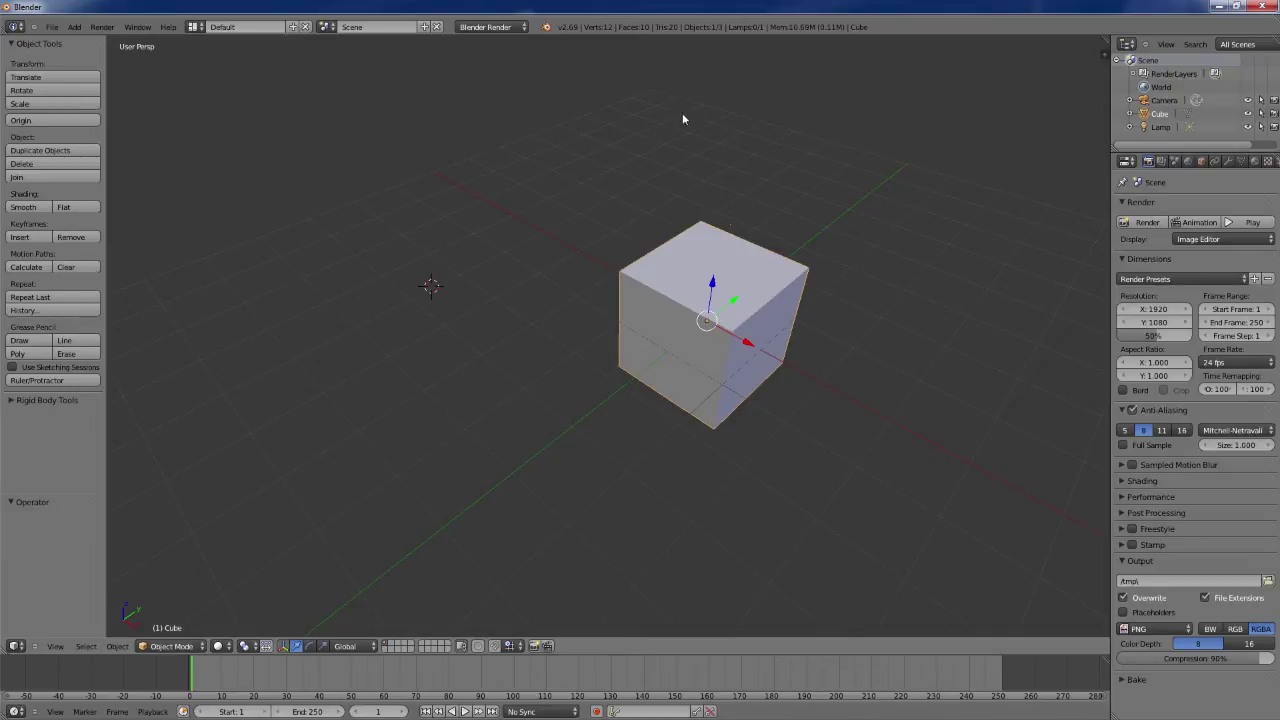
Step: Put the original cube back into Edit Mode
scroll(727, 370, down, 5)
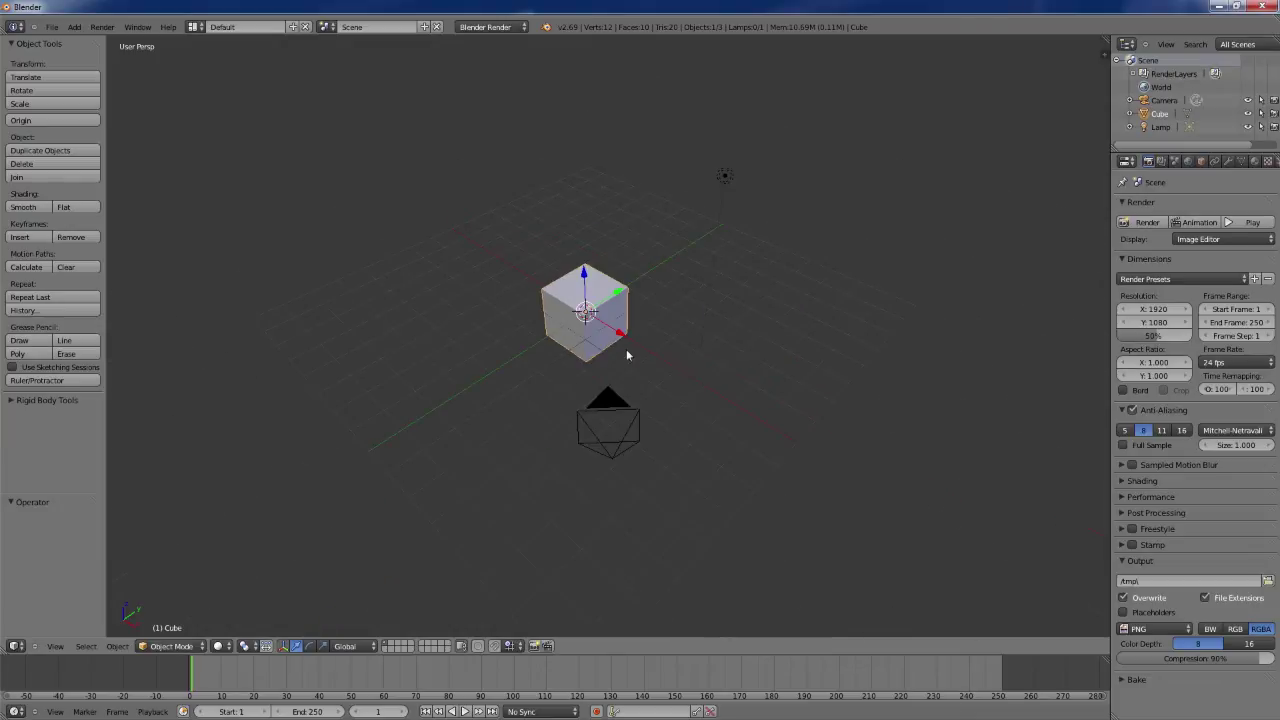
middle_drag(727, 330, 720, 286)
middle_drag(494, 346, 716, 357)
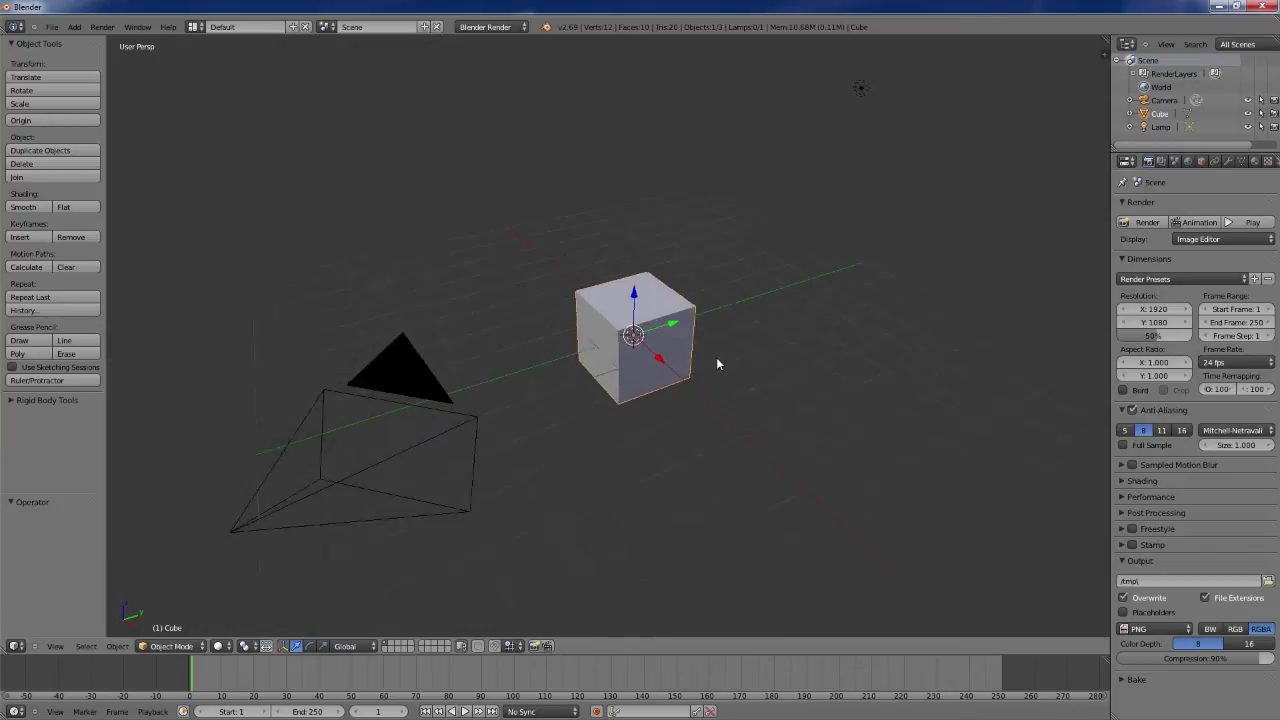
scroll(716, 357, up, 3)
shift+middle_drag(606, 301, 493, 266)
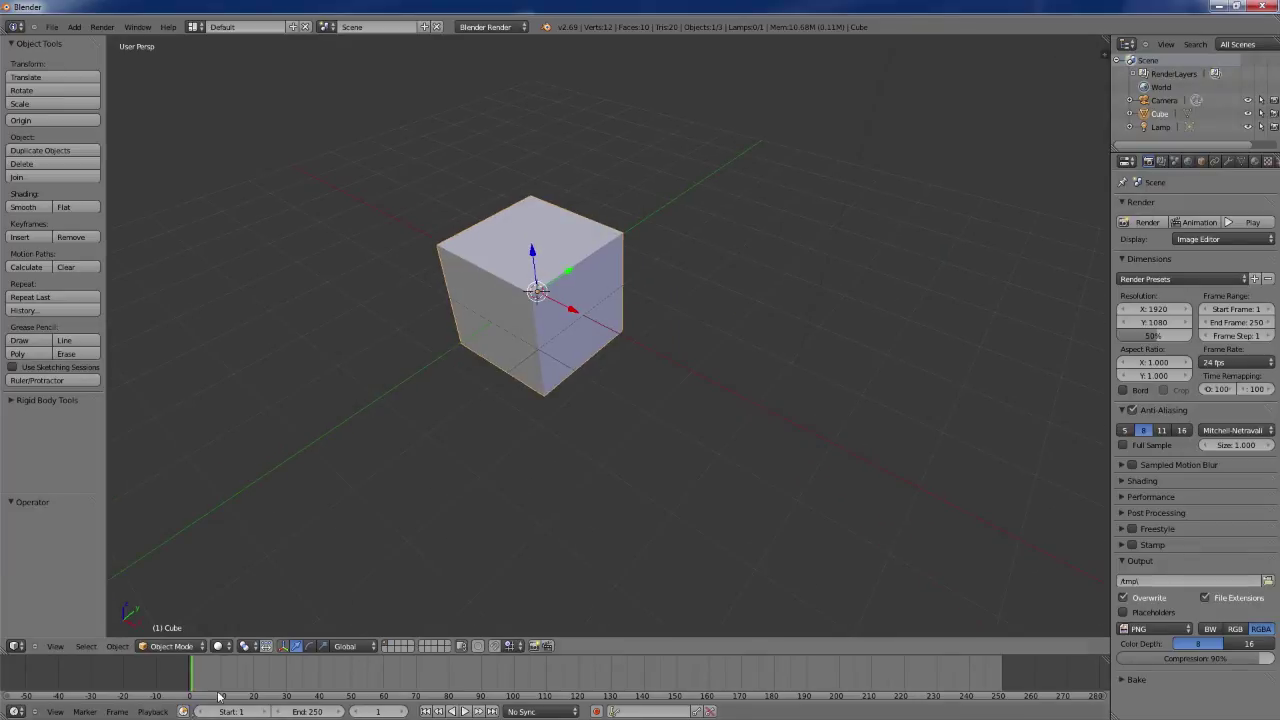
click(172, 646)
click(187, 620)
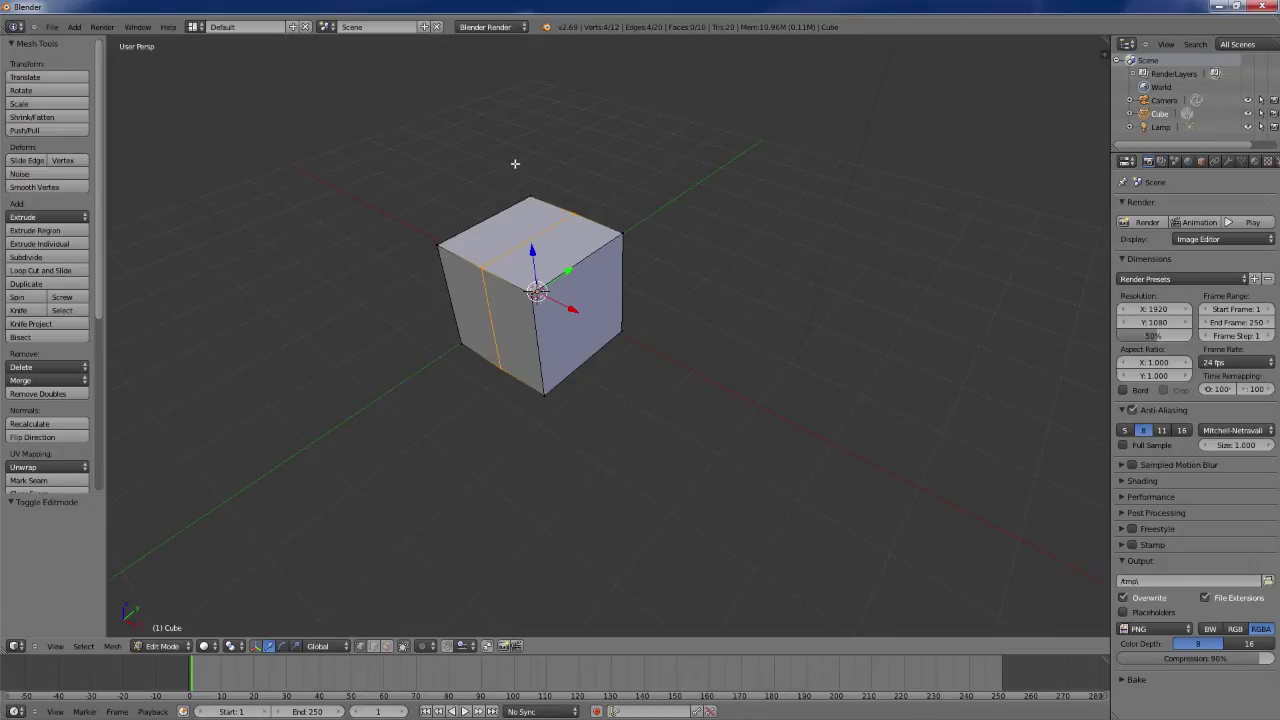
Step: In edge select mode, raise the middle edge of the cube's top face about 0.305 along Z to form a gable roof
click(375, 652)
right_click(538, 234)
shift+middle_drag(540, 291, 588, 314)
scroll(616, 373, up, 2)
scroll(616, 373, up, 2)
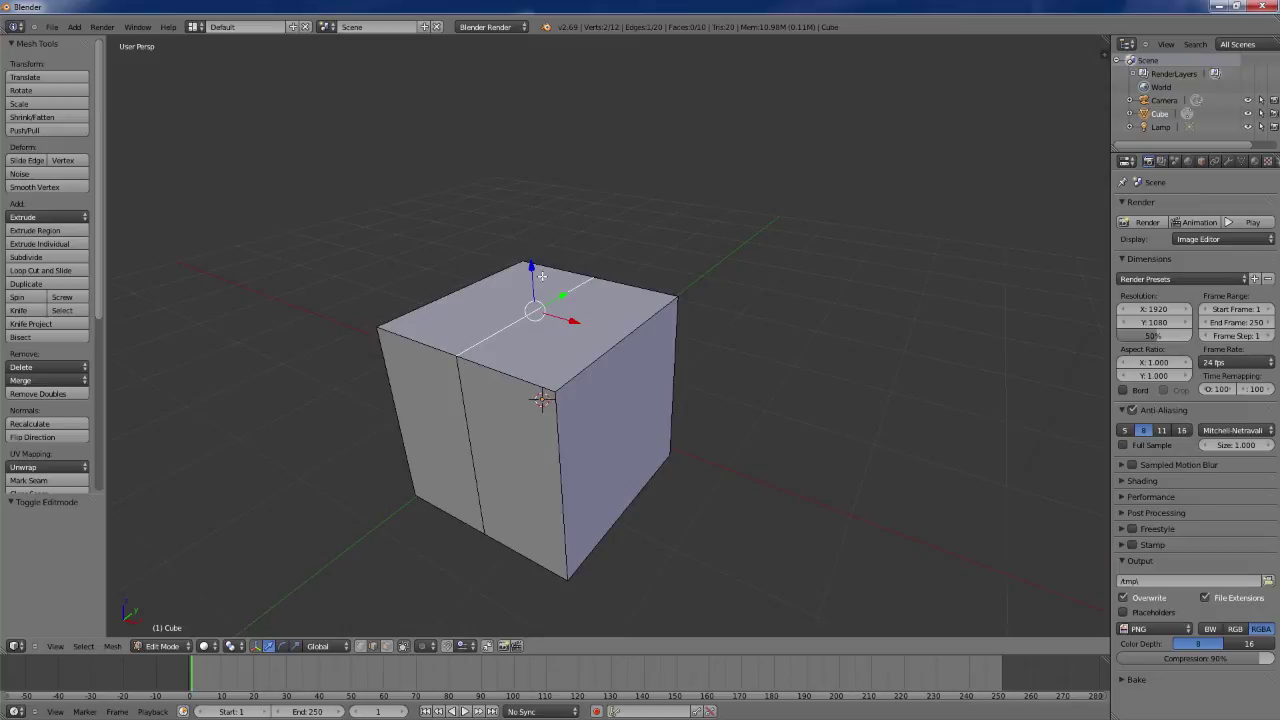
drag(532, 267, 523, 155)
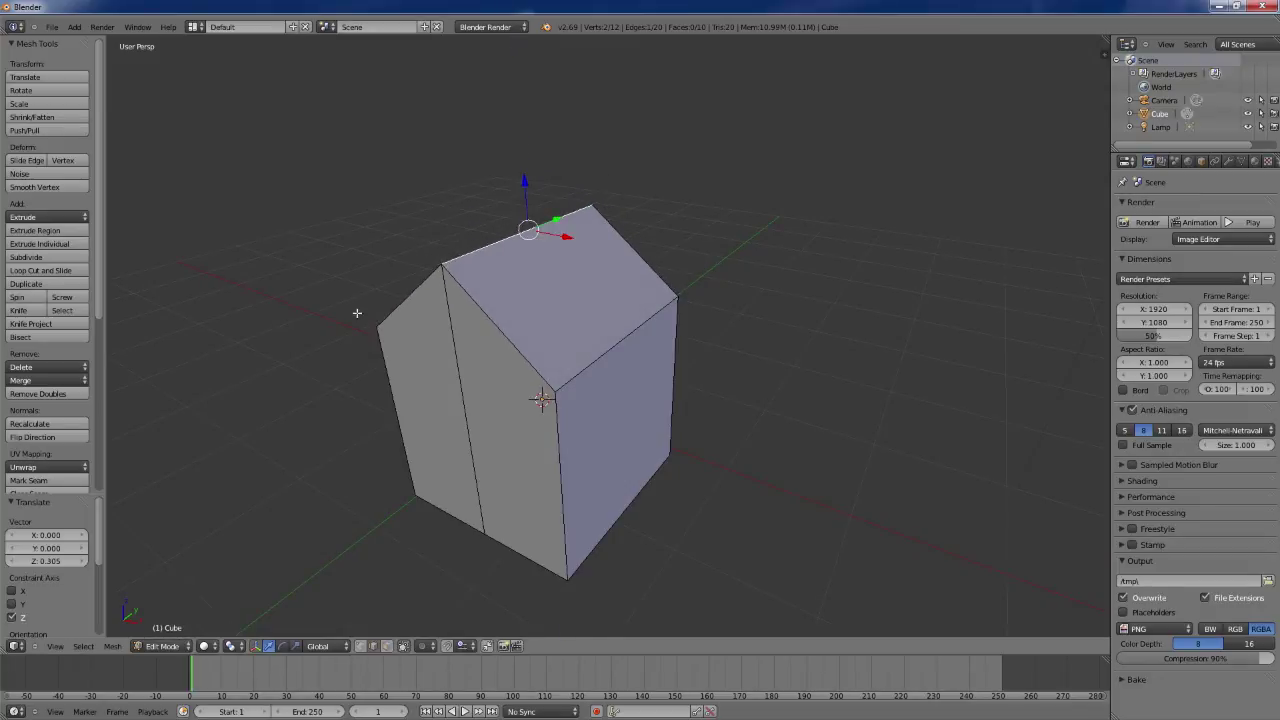
Step: Lower the roof's ridge edge about 0.013 along the Z axis
middle_drag(357, 311, 534, 423)
scroll(433, 308, down, 3)
scroll(587, 422, up, 3)
scroll(587, 422, down, 3)
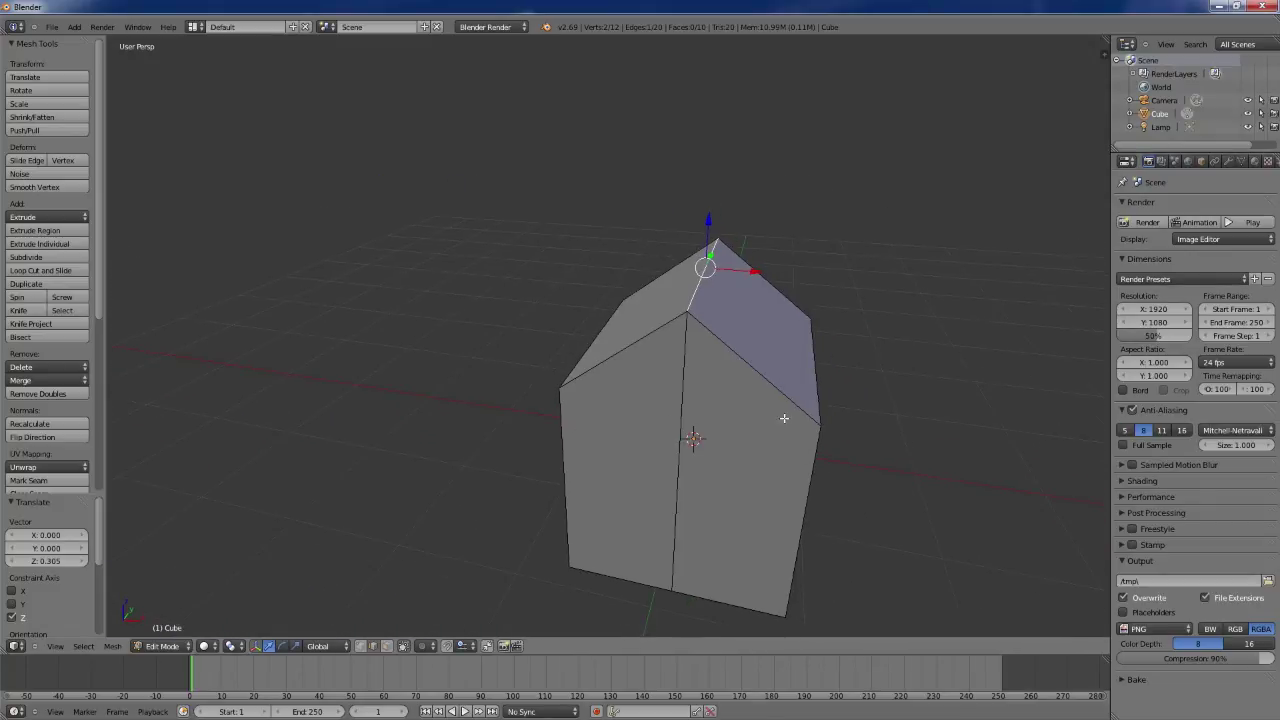
middle_drag(783, 417, 346, 400)
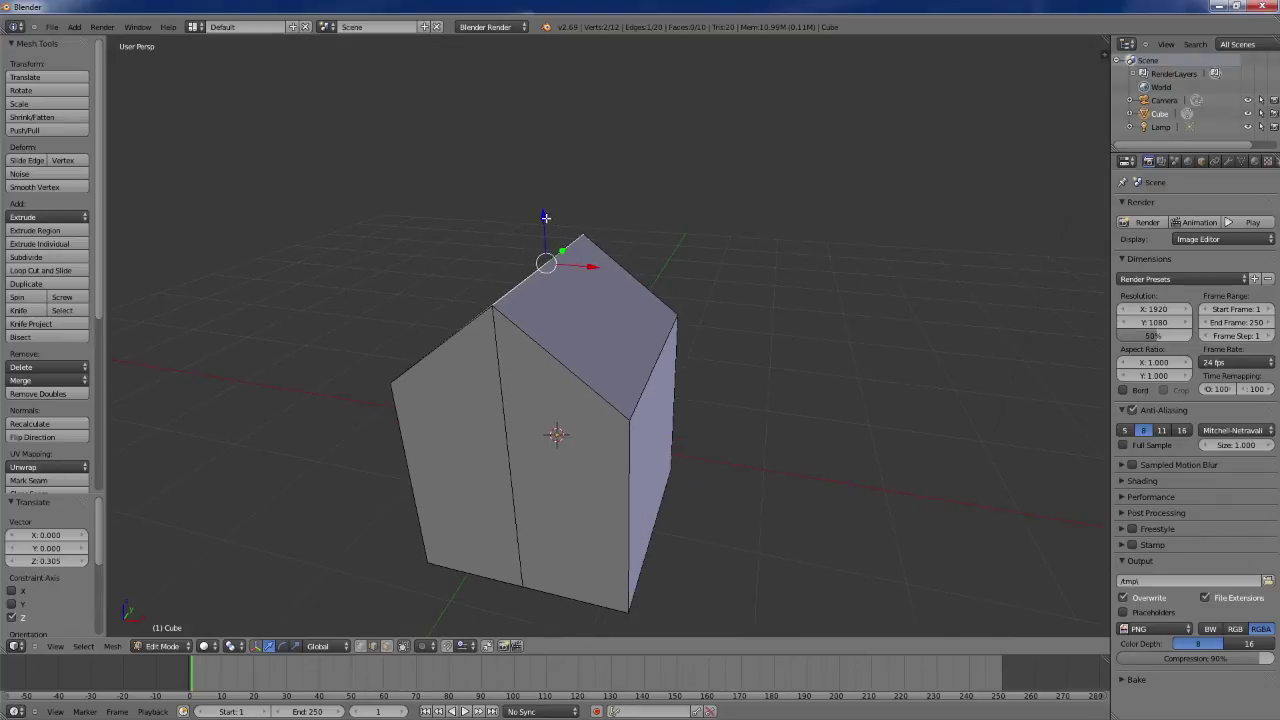
key(g)
key(z)
click(548, 219)
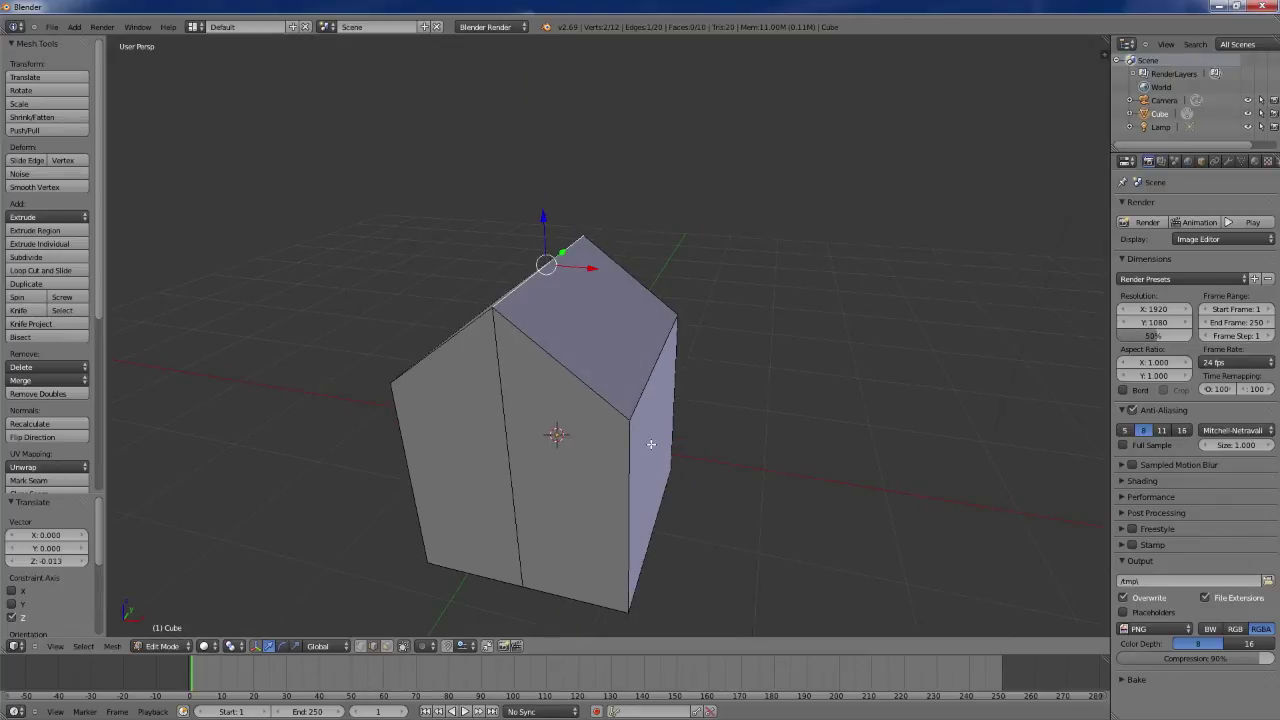
Step: Add a loop cut across the roof and walls, and slide it close to one gable end
scroll(445, 425, down, 1)
scroll(445, 425, up, 2)
middle_drag(463, 420, 585, 427)
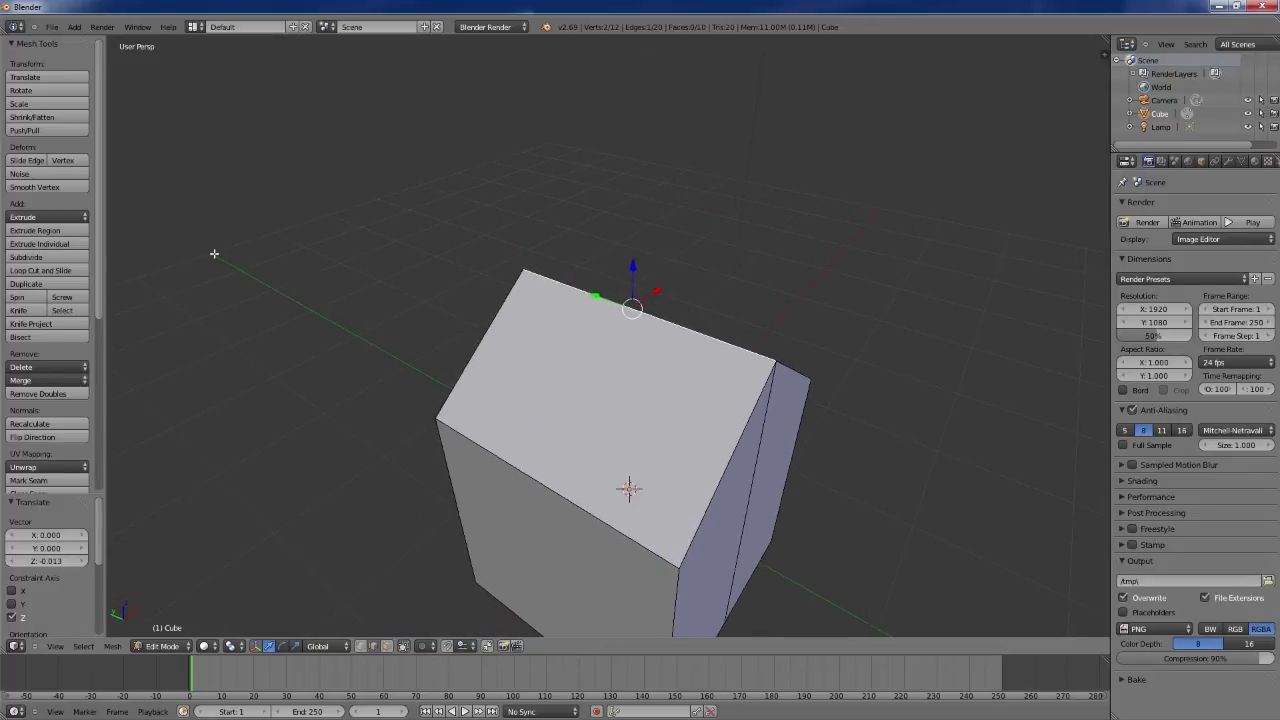
click(43, 272)
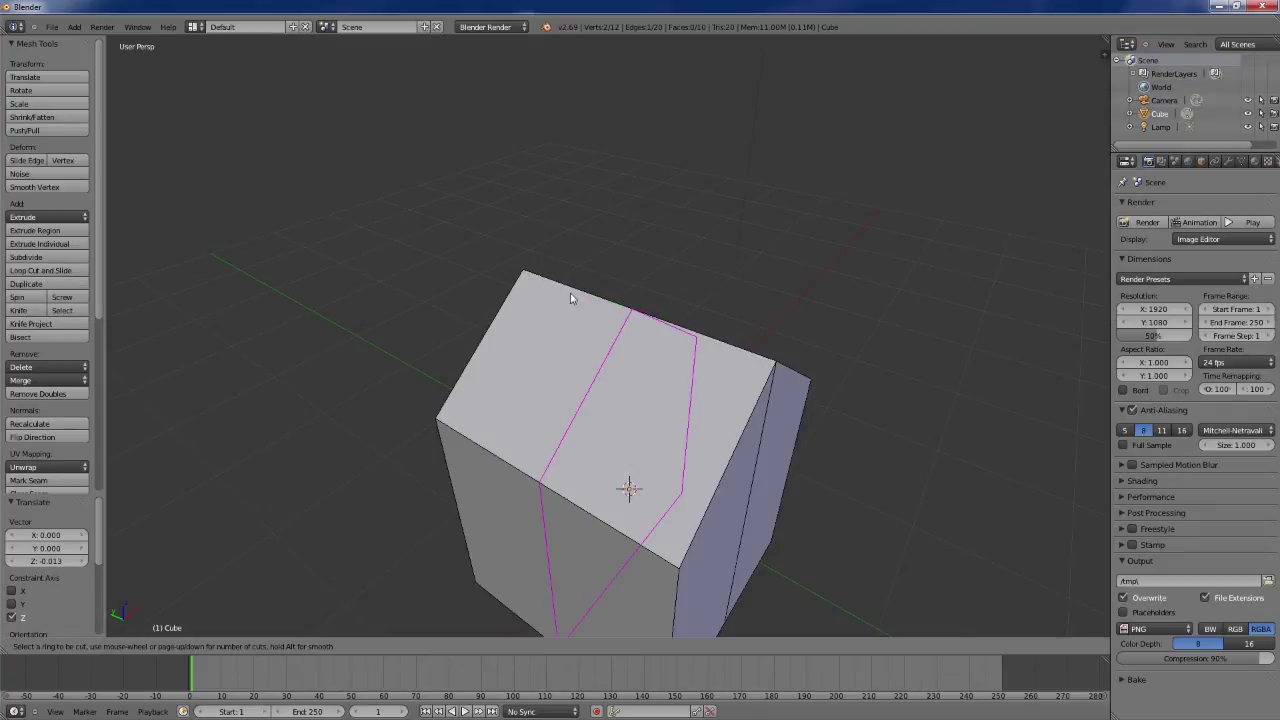
click(634, 320)
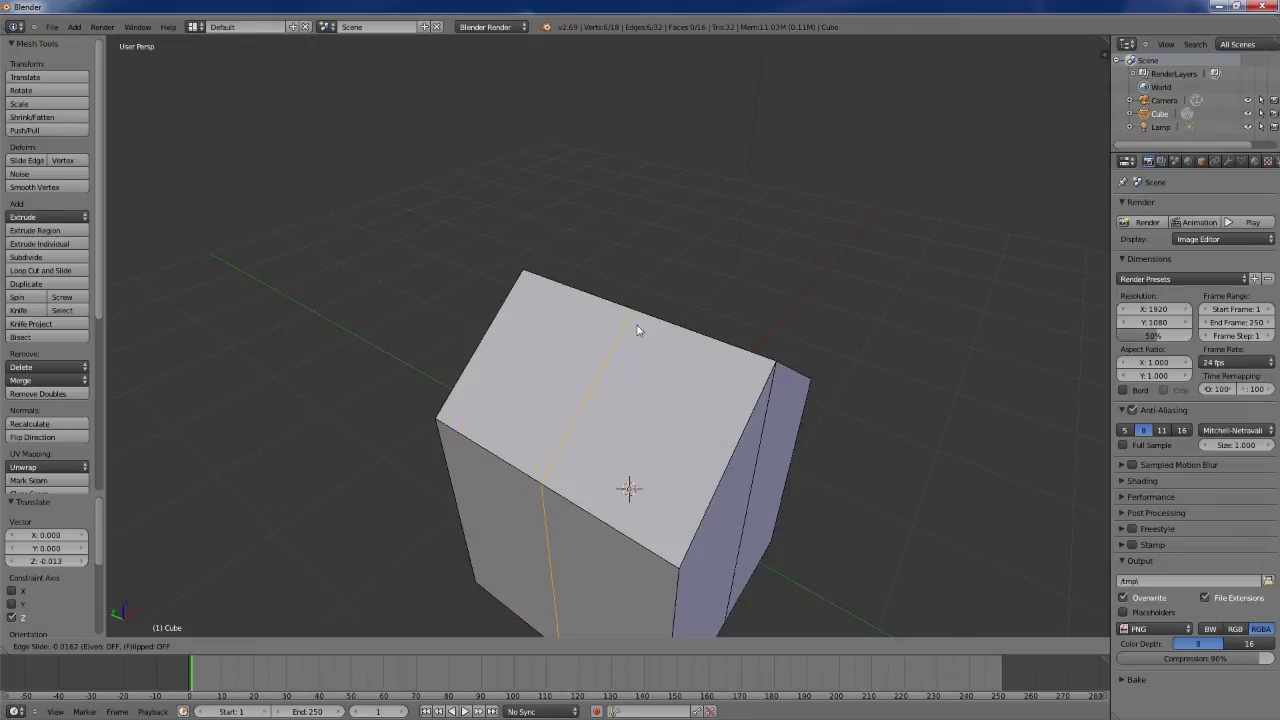
click(526, 287)
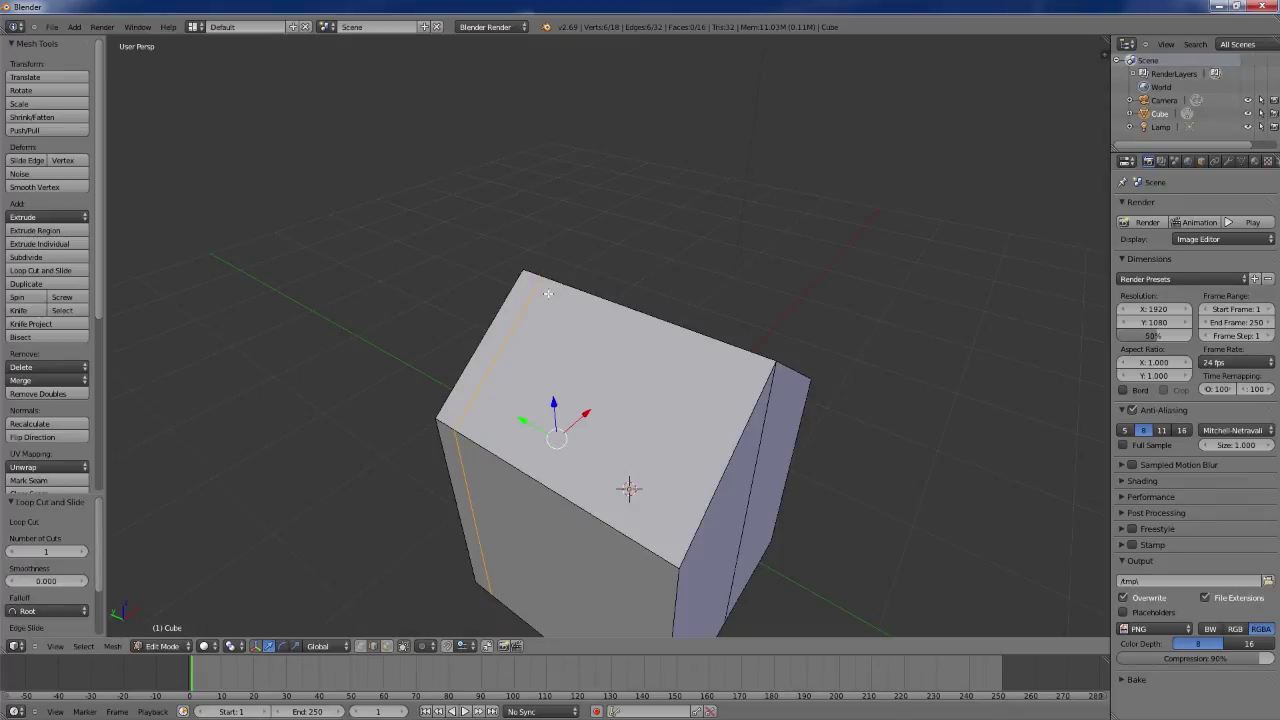
Step: Add a second loop cut across the roof and walls, and slide it a short distance inward from the first
click(42, 270)
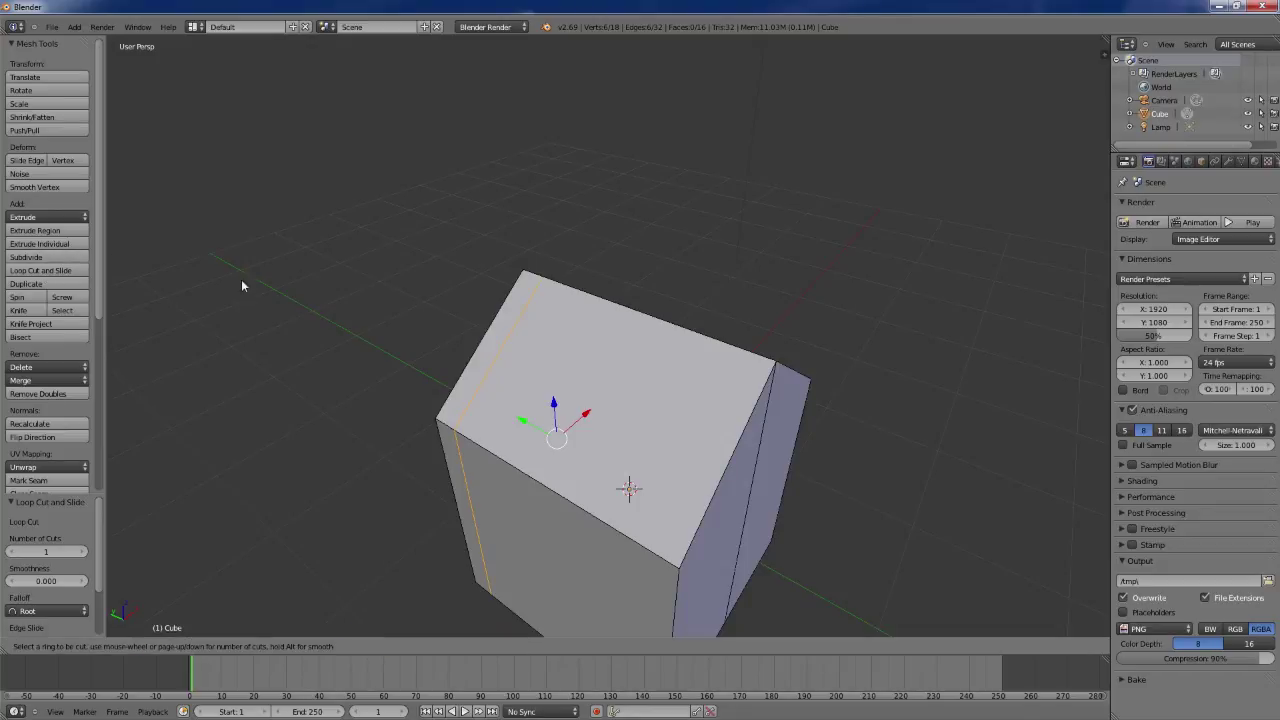
click(648, 318)
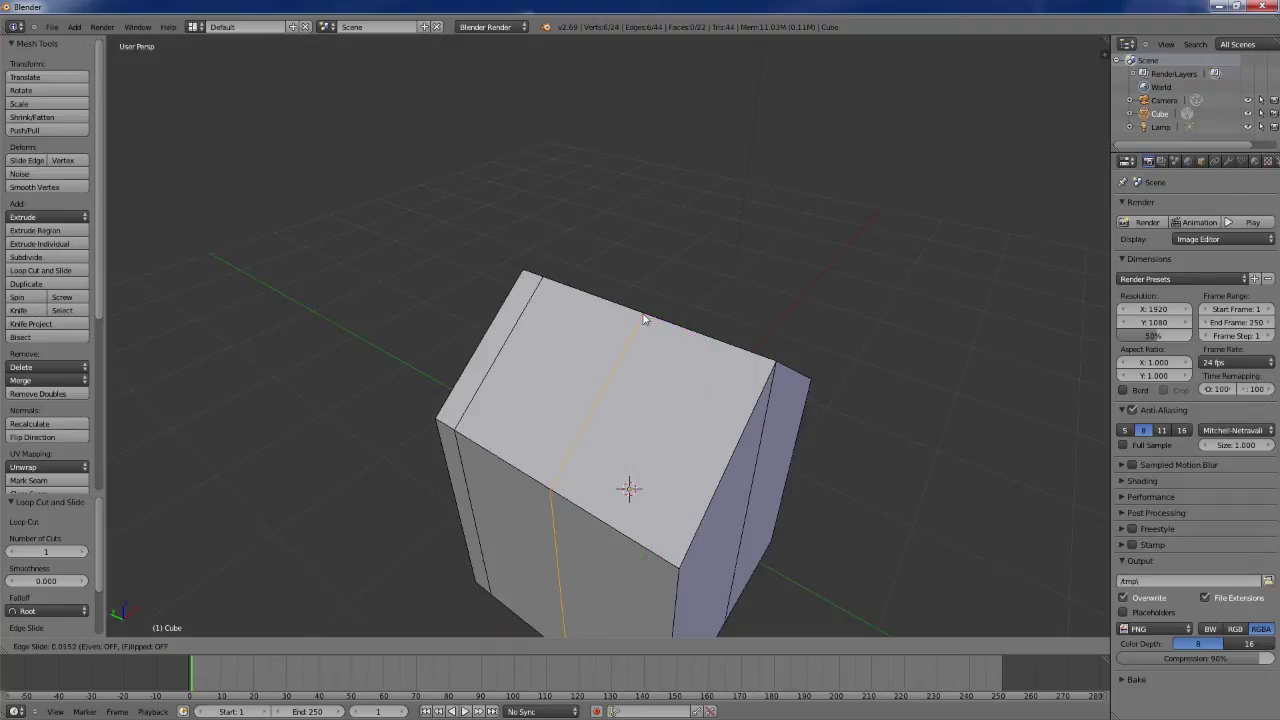
click(568, 300)
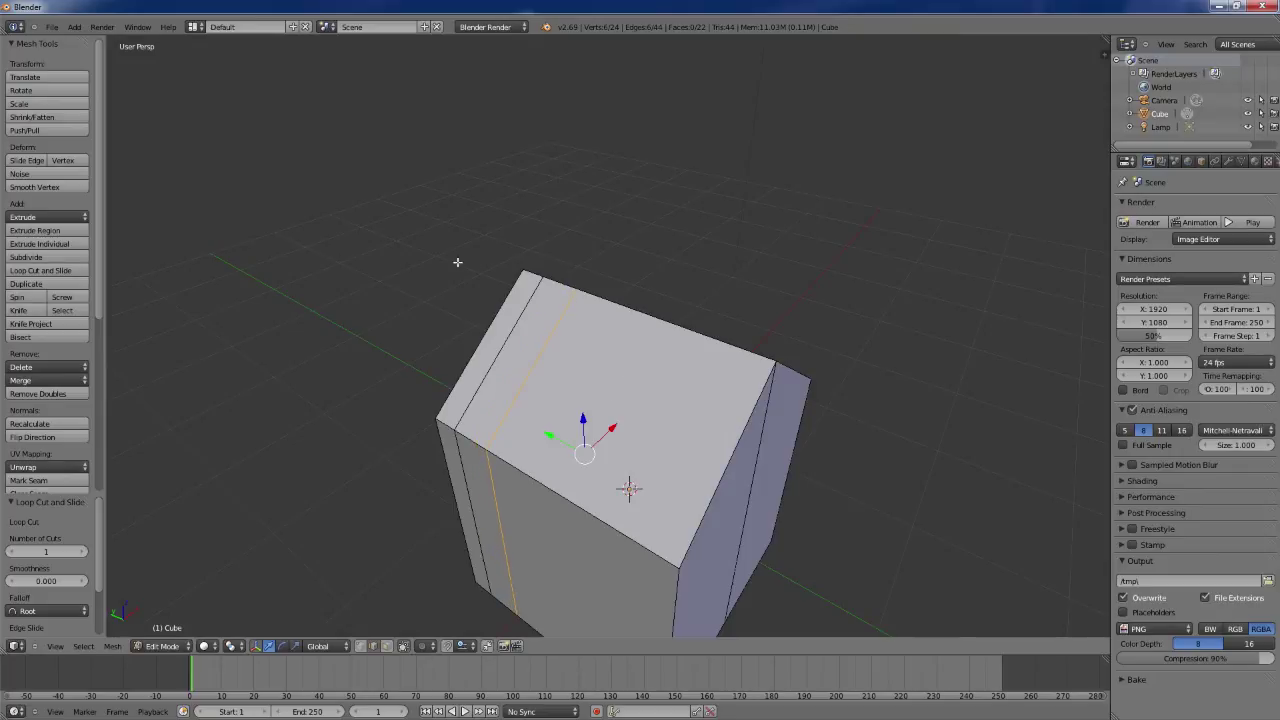
Step: Add a loop cut parallel to the roof ridge, and slide it close to the ridge on one roof slope
middle_drag(545, 328, 520, 373)
shift+middle_drag(658, 202, 617, 273)
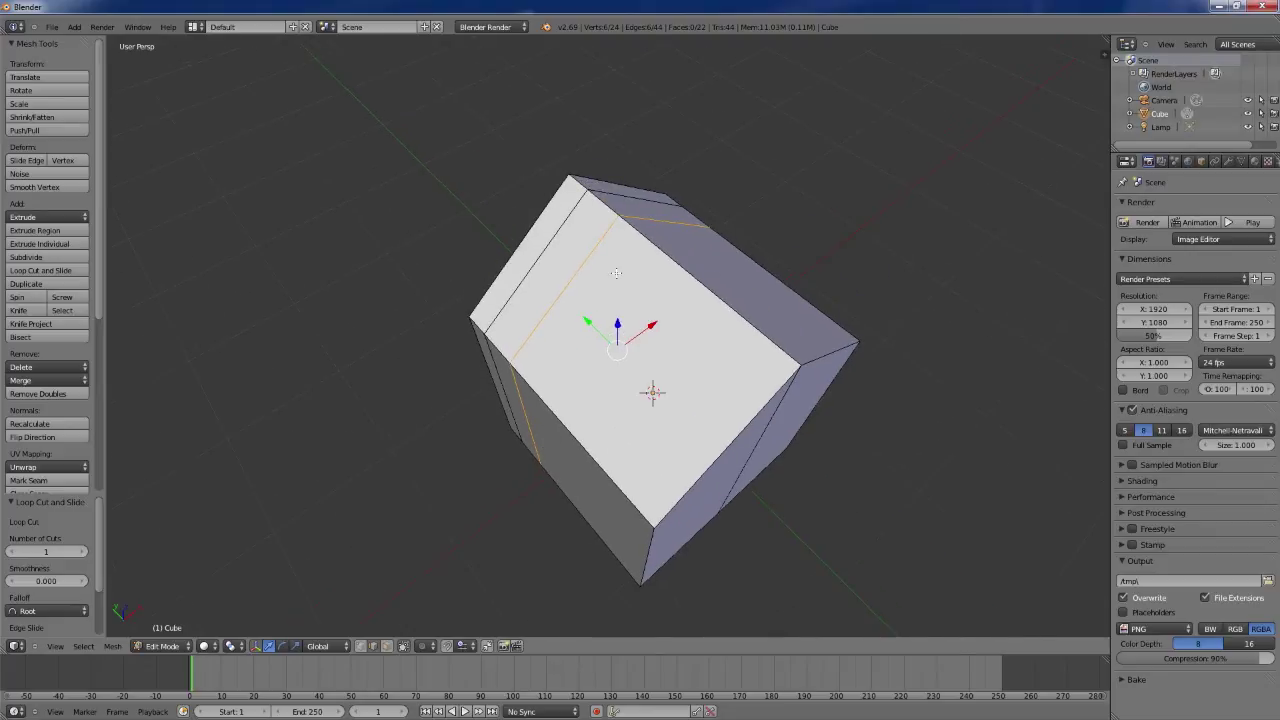
click(49, 270)
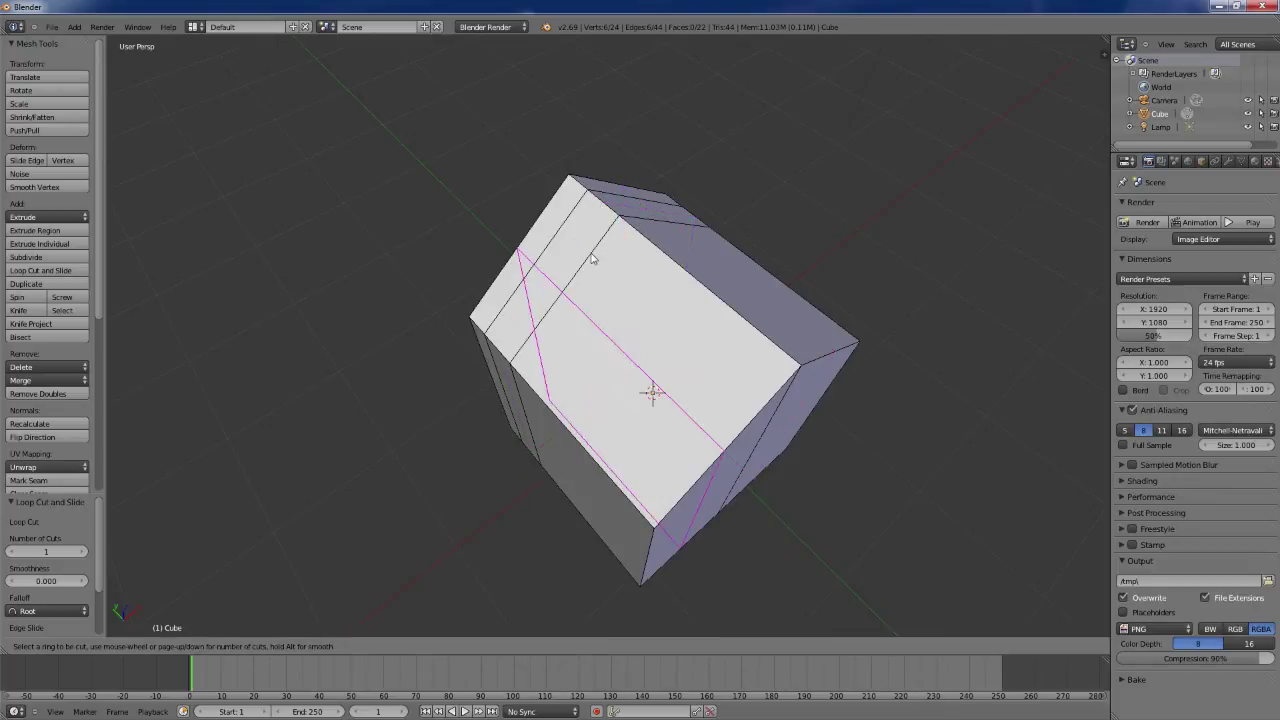
click(564, 294)
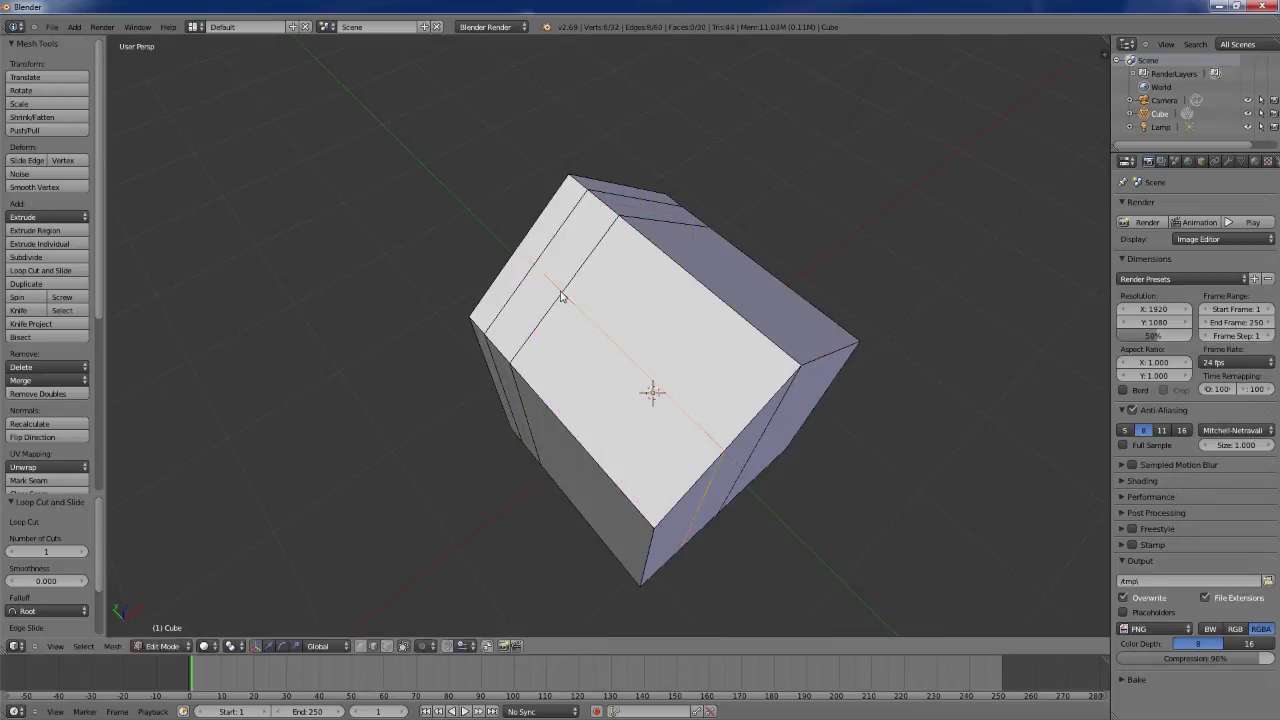
click(610, 241)
Step: Add a second loop cut parallel to the ridge, and slide it by about 0.44 to lie below the first cut
click(40, 270)
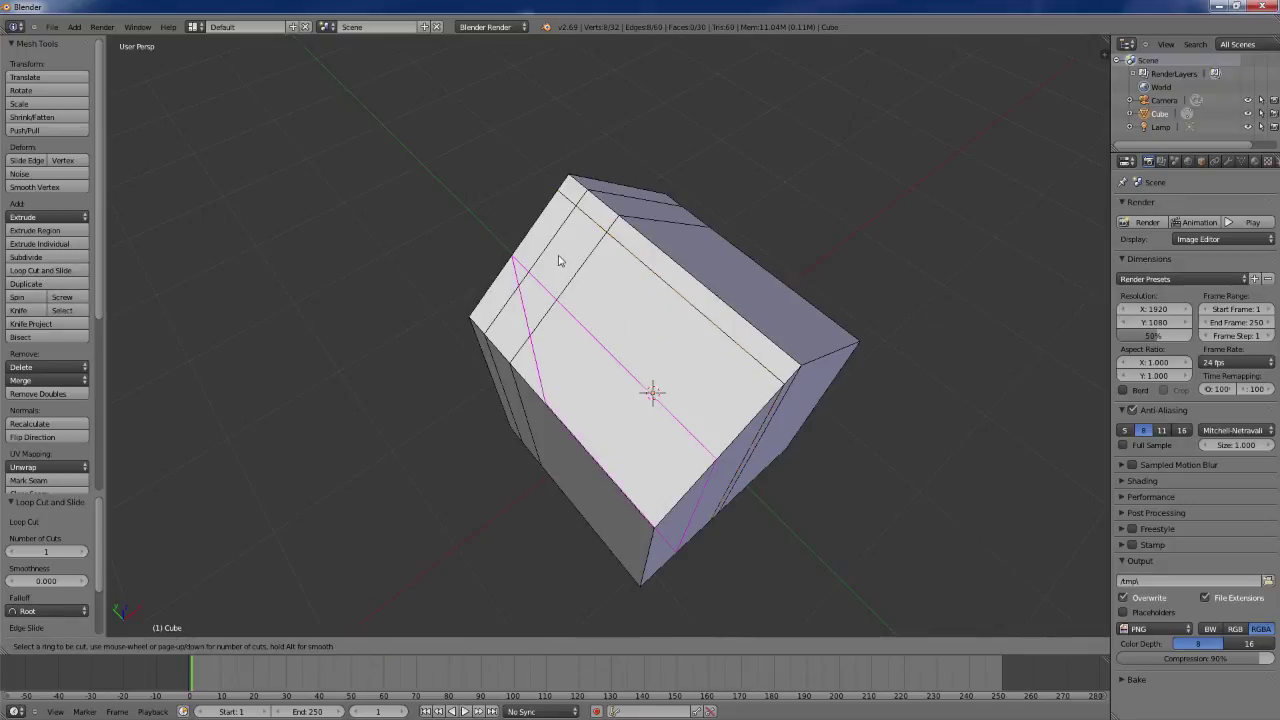
click(558, 296)
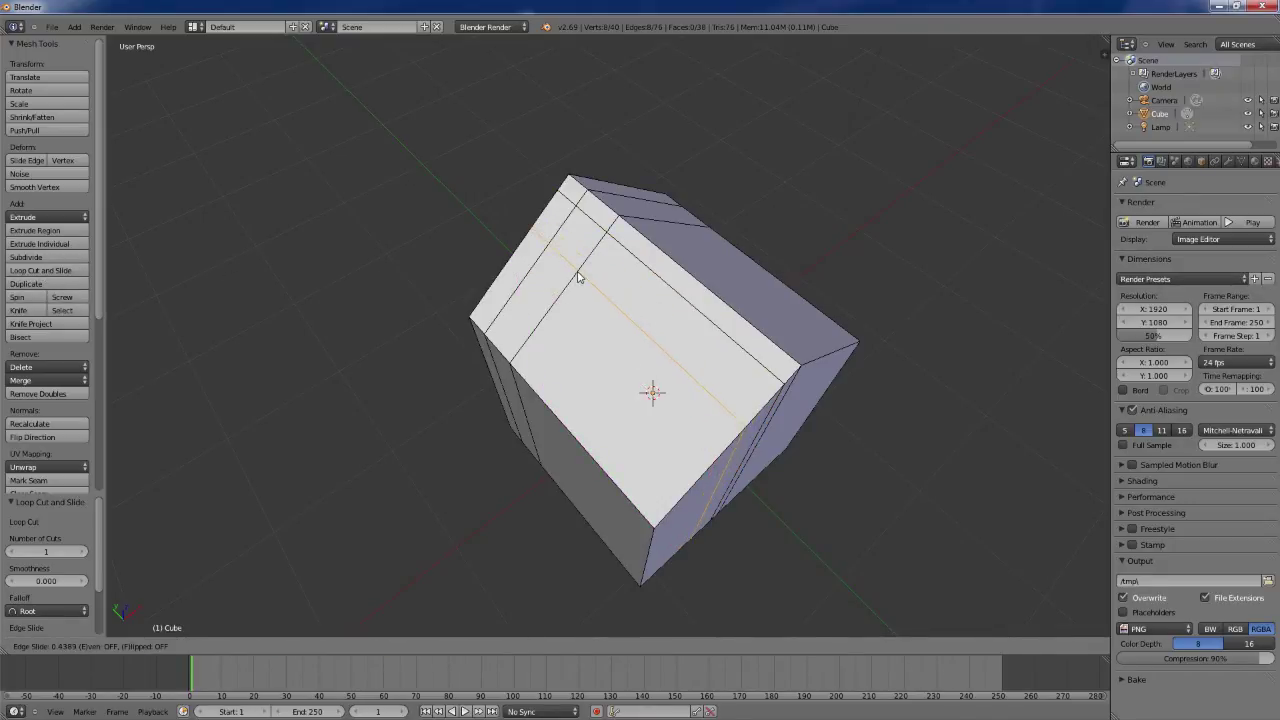
click(577, 277)
Step: Switch the mesh selection to face select mode with the roof slope in view
middle_drag(763, 321, 706, 327)
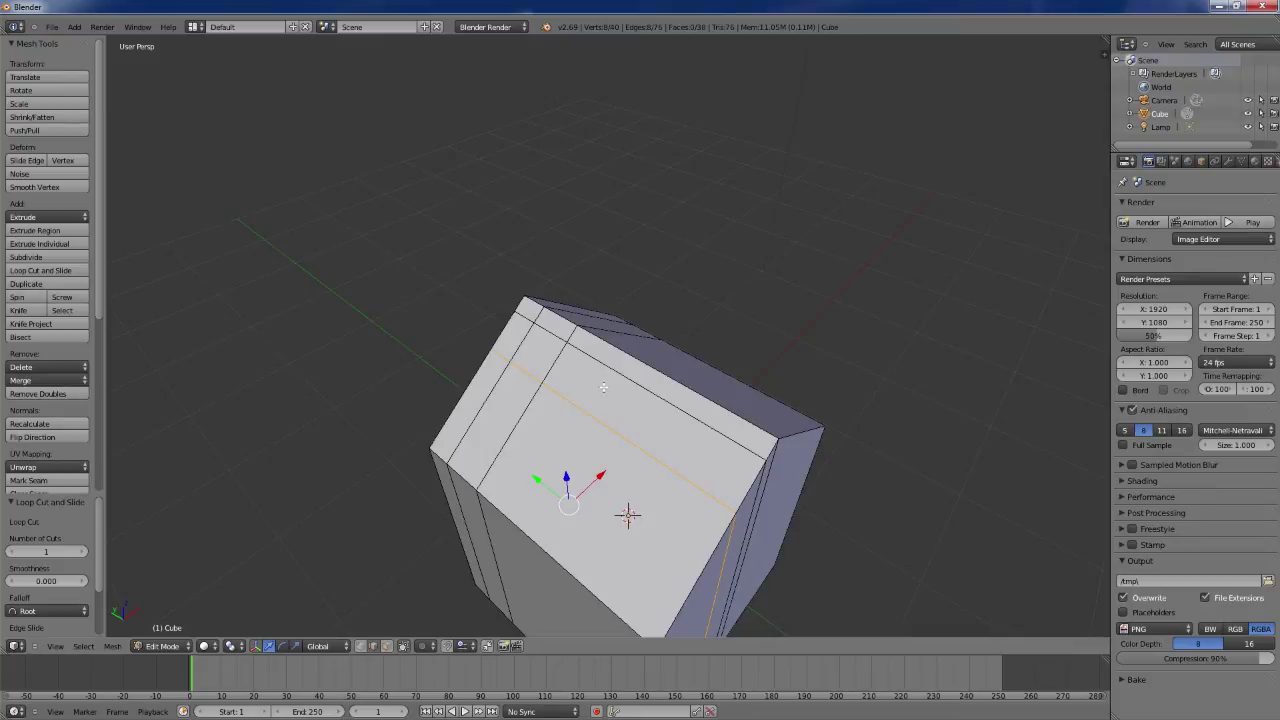
middle_drag(470, 270, 427, 242)
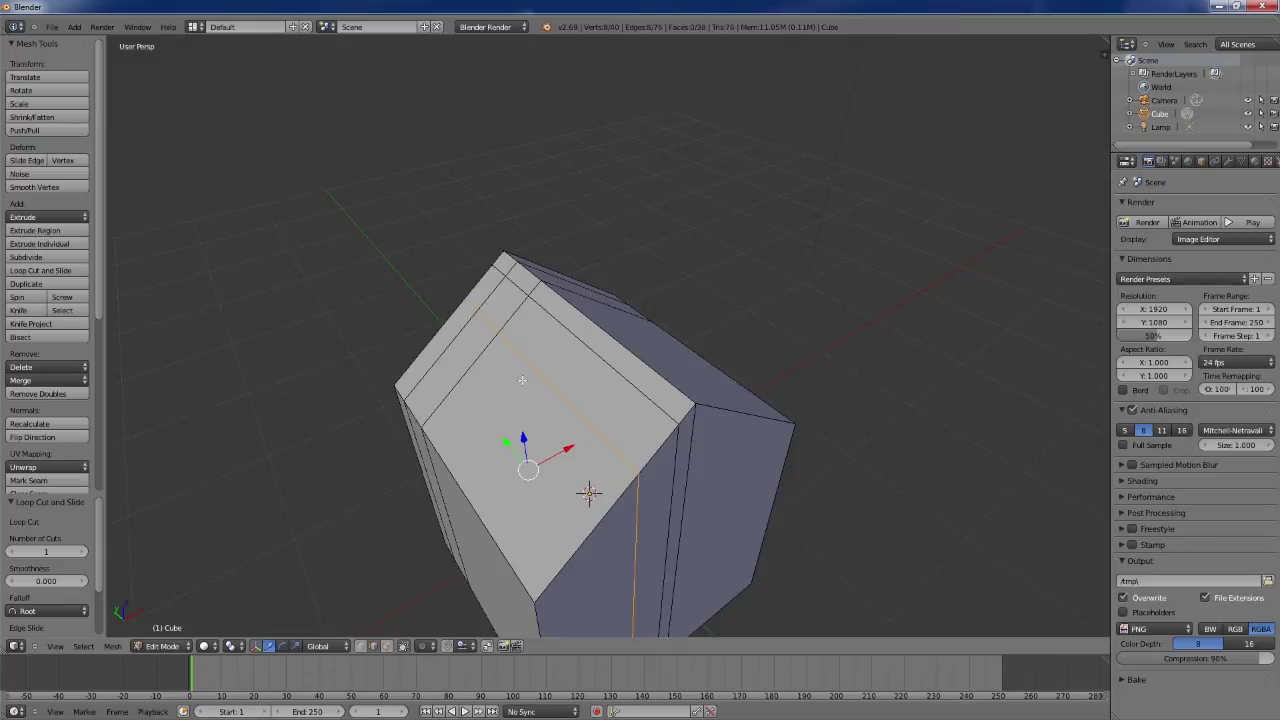
click(387, 650)
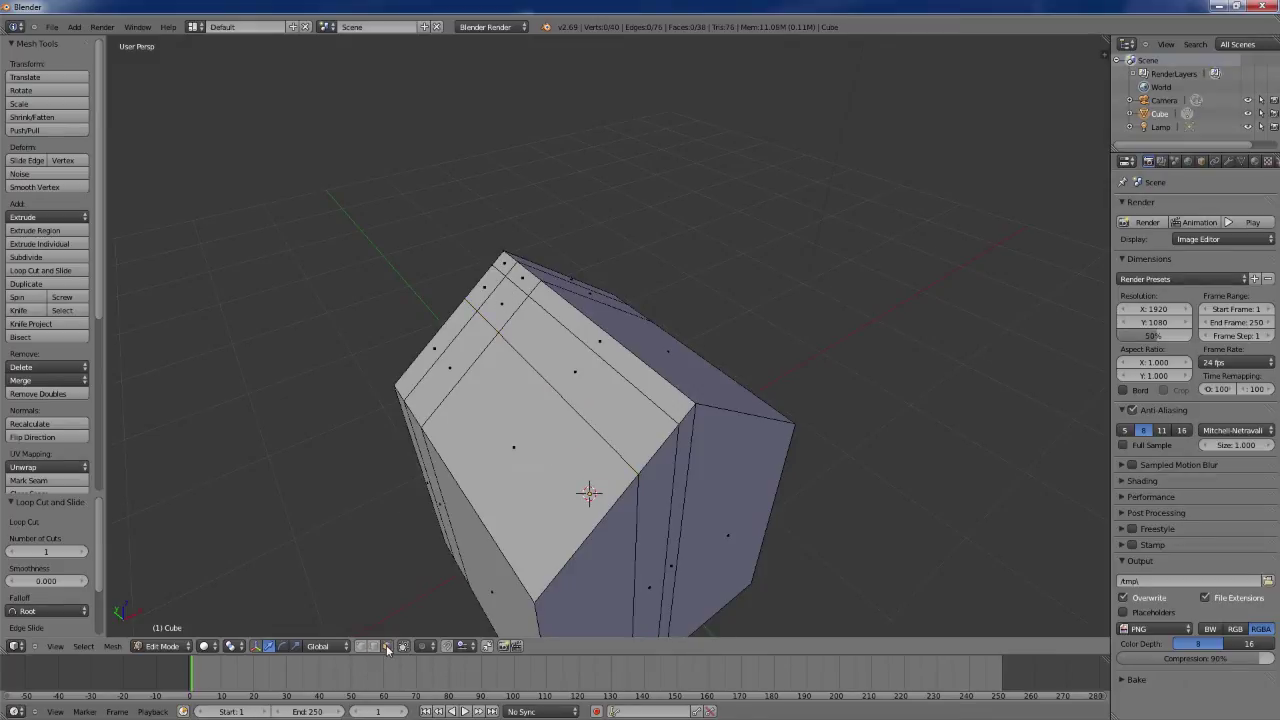
right_click(498, 307)
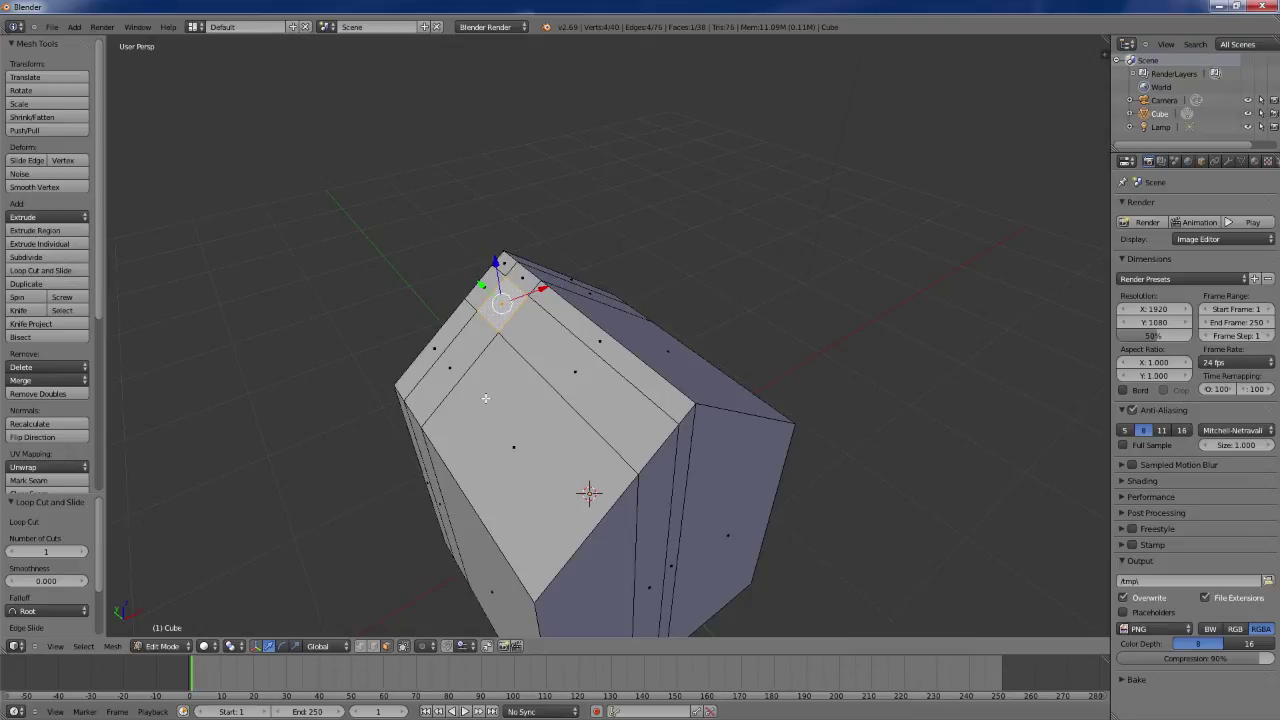
shift+click(583, 366)
shift+click(504, 419)
shift+click(440, 370)
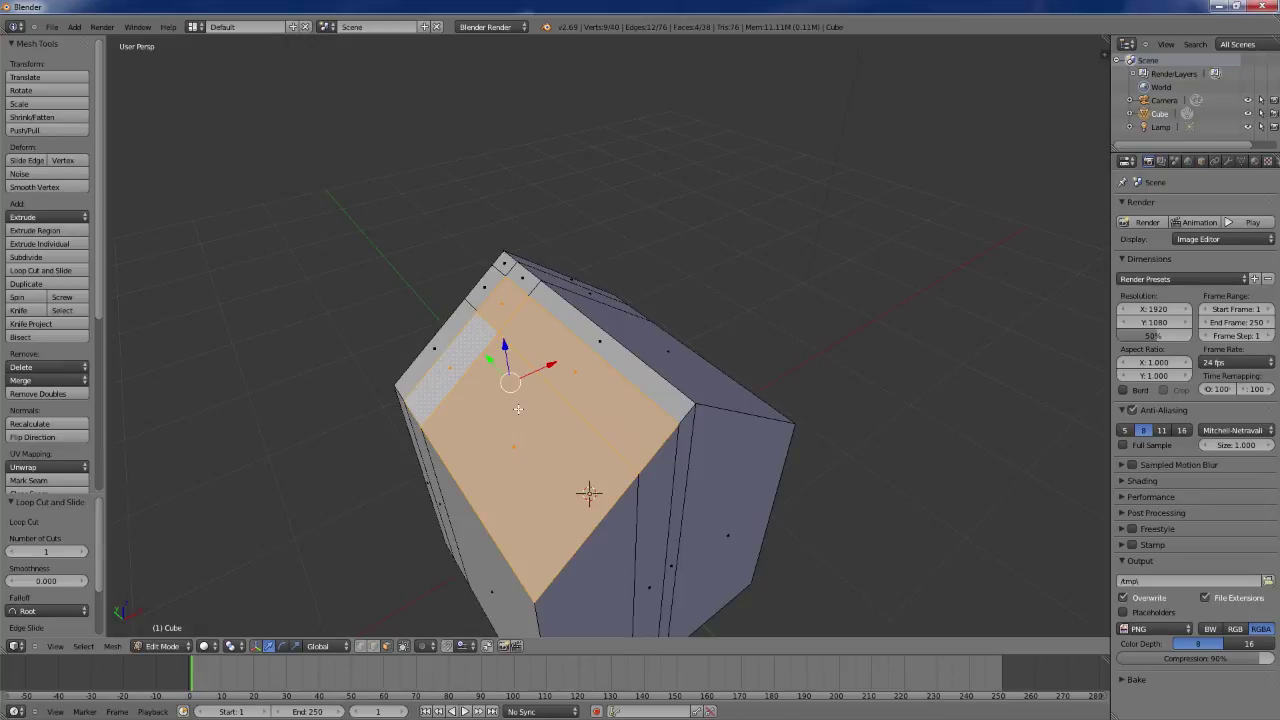
Step: Extrude the small roof face enclosed by the loop cuts about 0.577 upward along the global Z axis to form a chimney
right_click(502, 305)
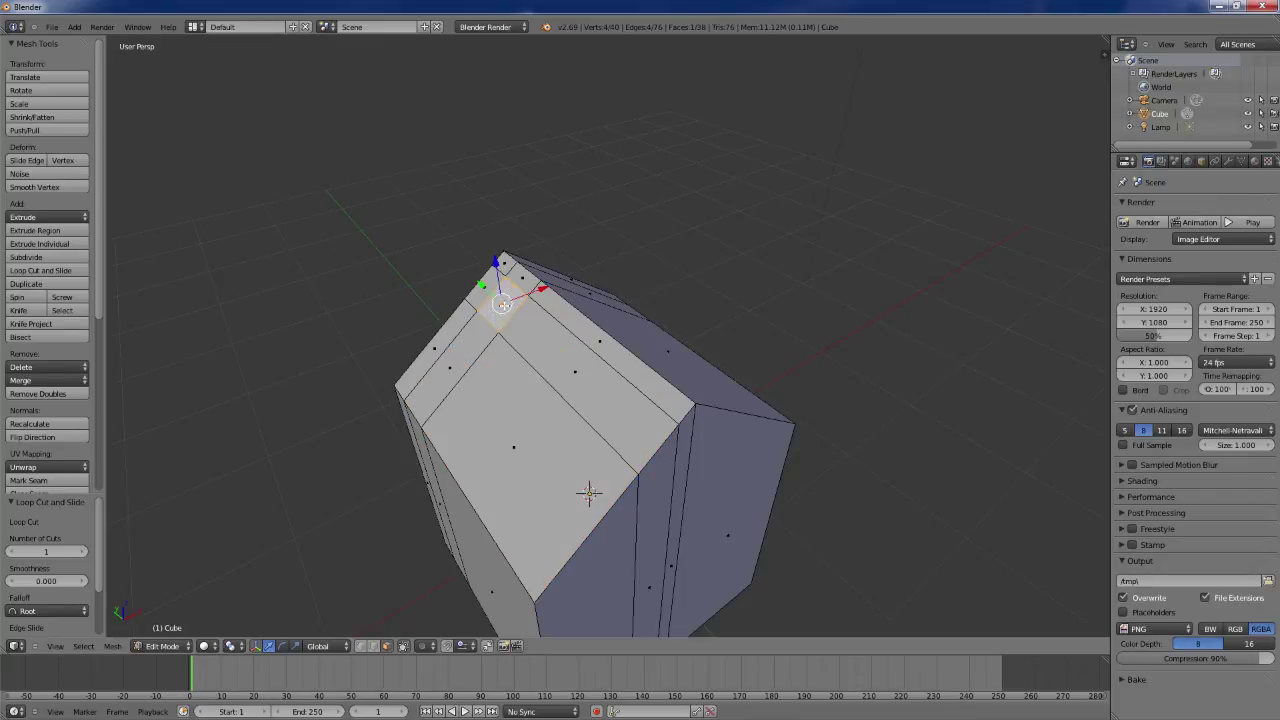
click(56, 245)
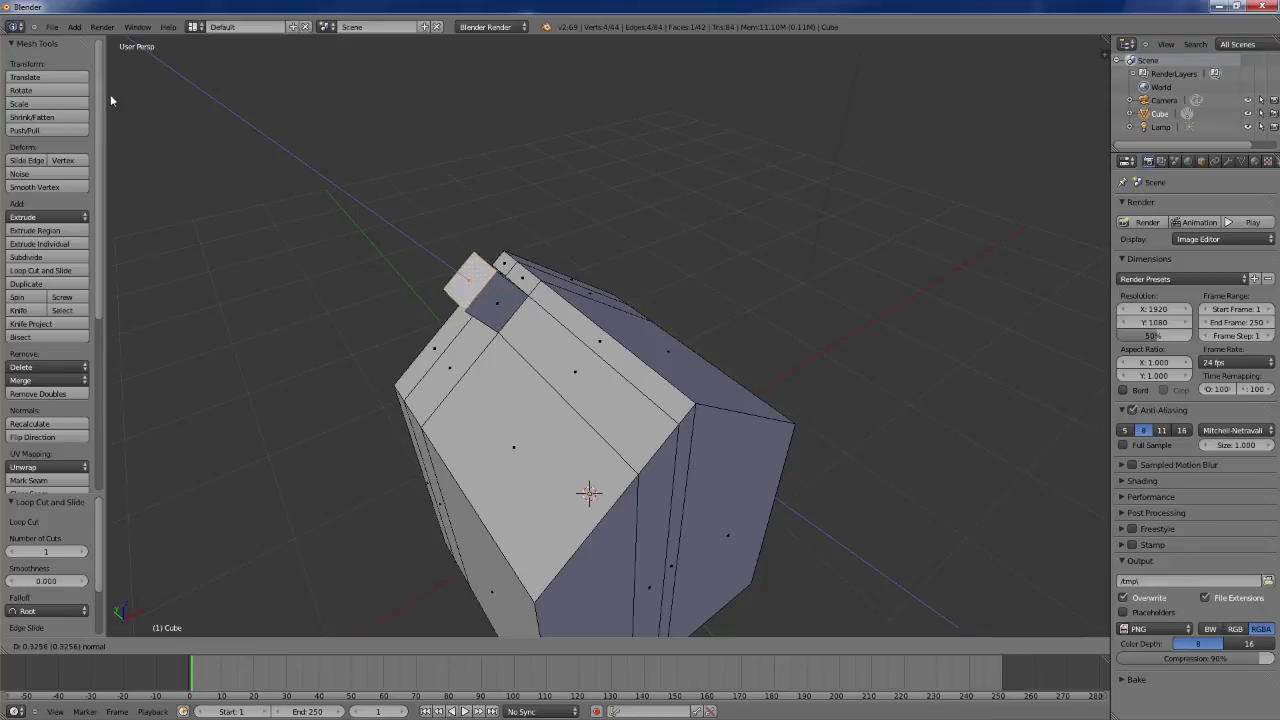
key(z)
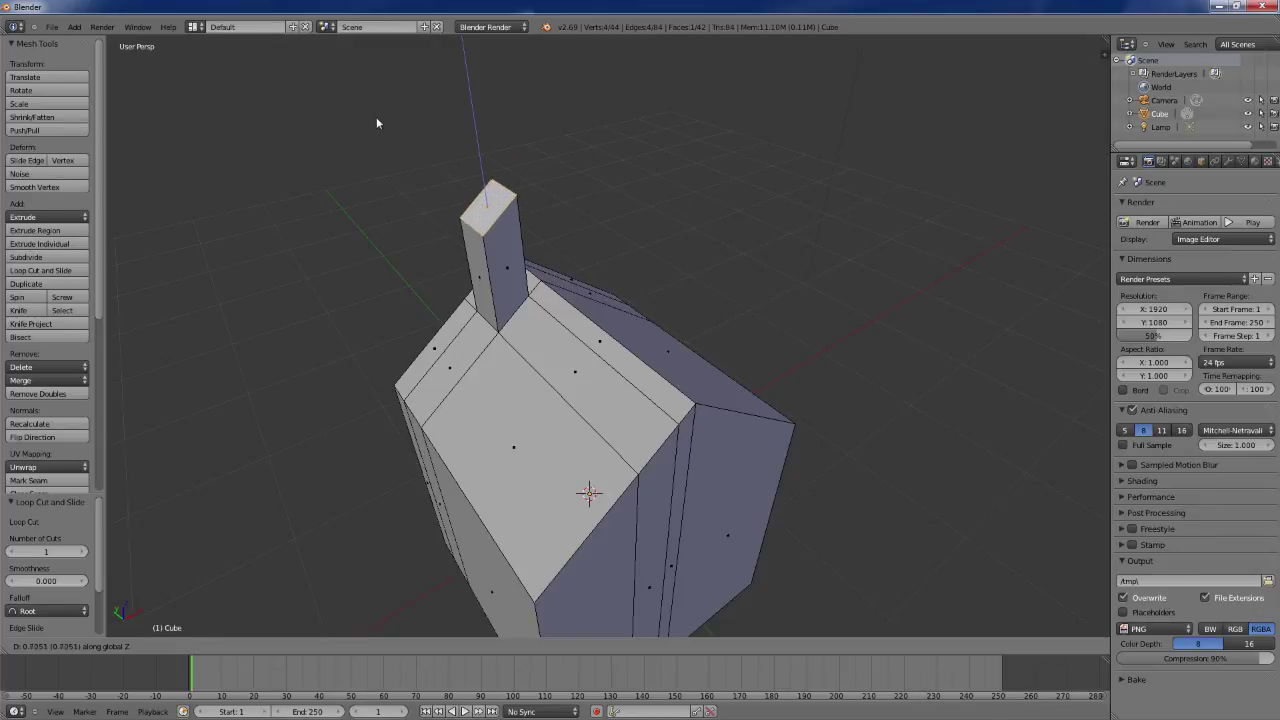
key(x)
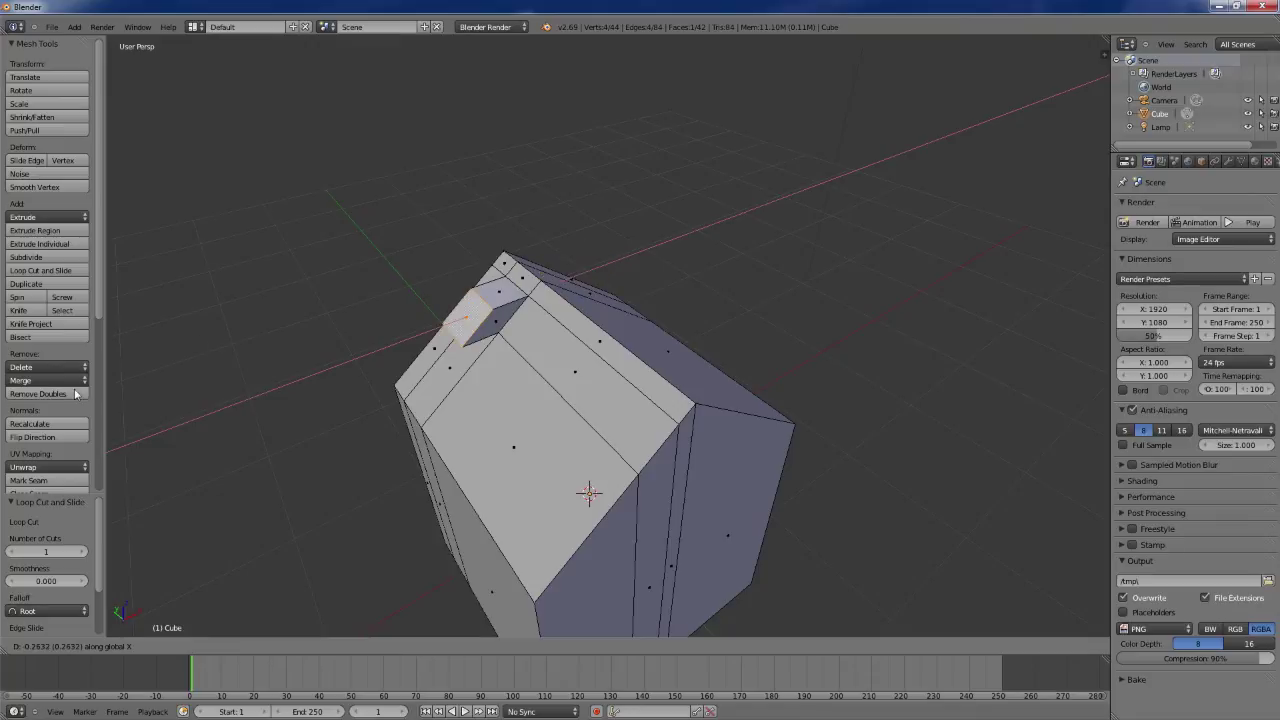
key(y)
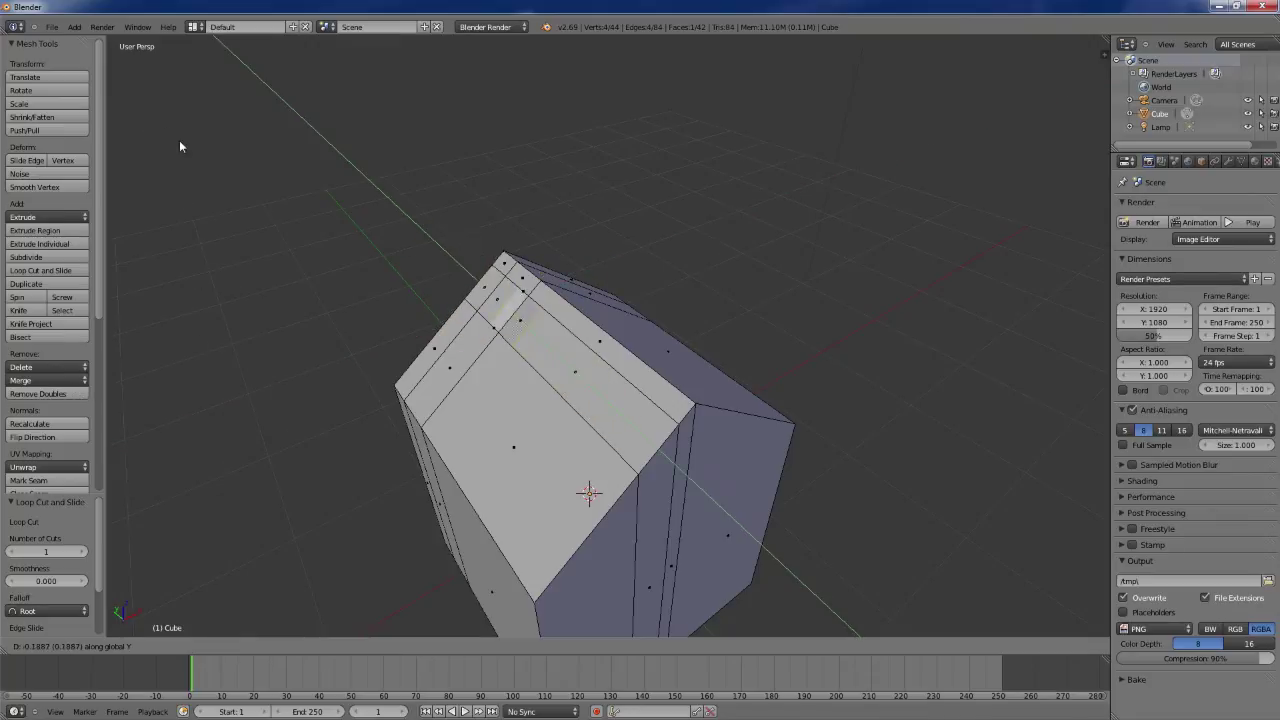
key(z)
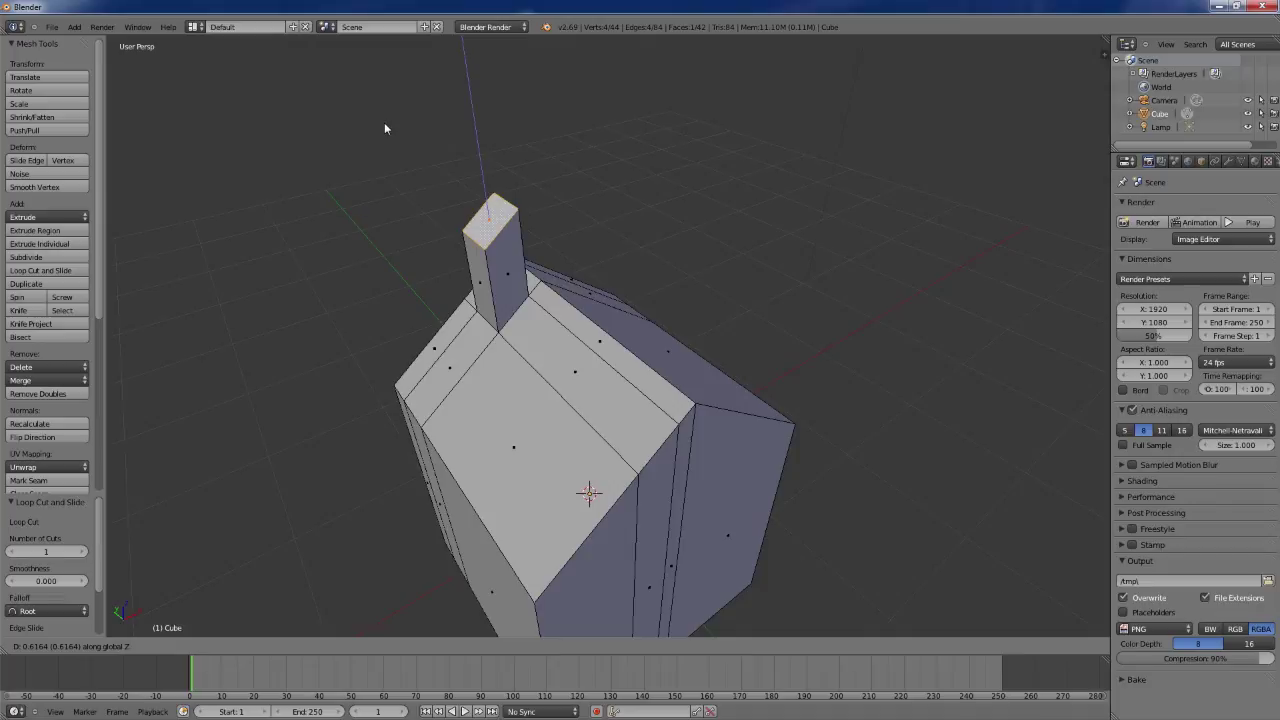
click(384, 127)
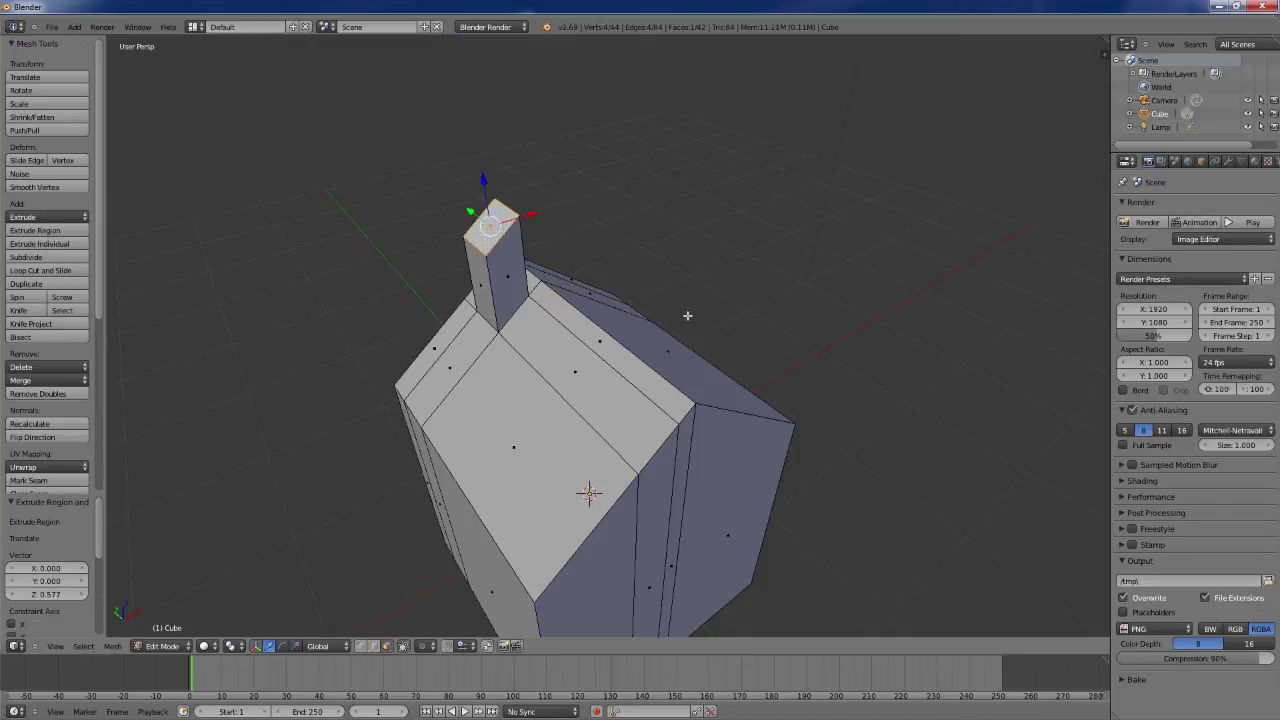
Step: In edge select mode, raise the lower top edge of the chimney about 0.185 along the Z axis to level its top
middle_drag(687, 316, 645, 245)
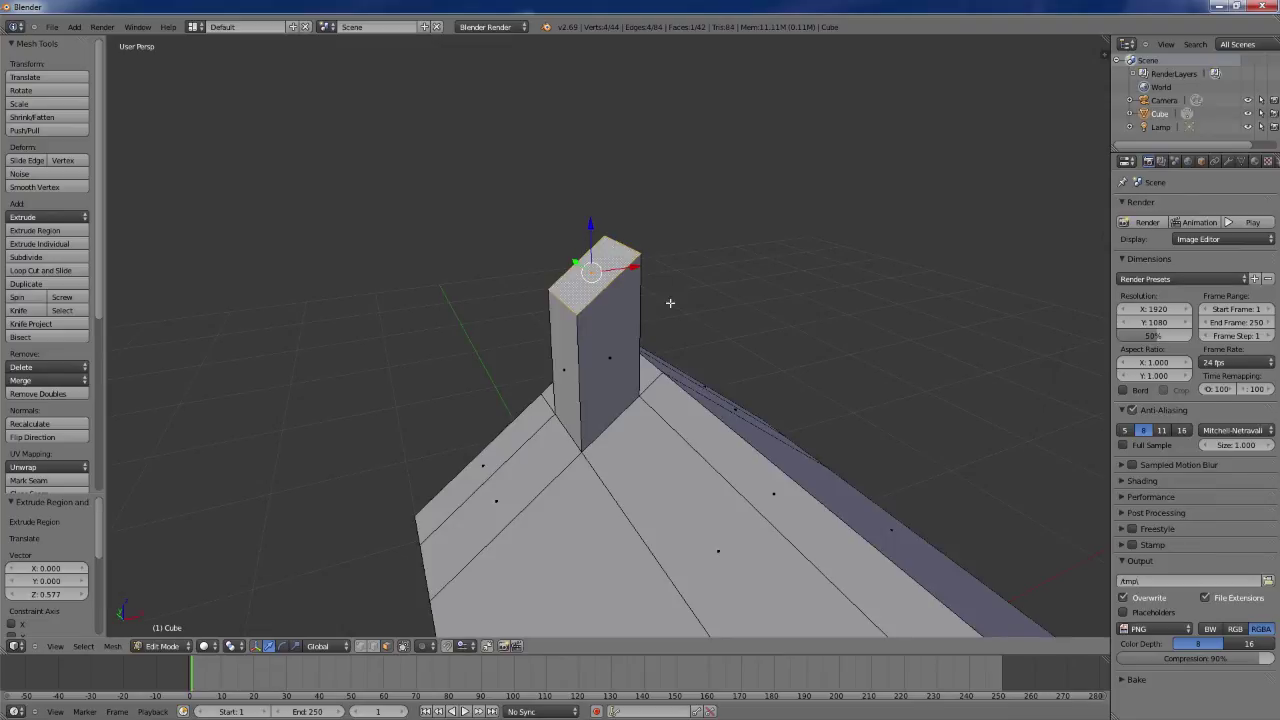
middle_drag(619, 304, 590, 335)
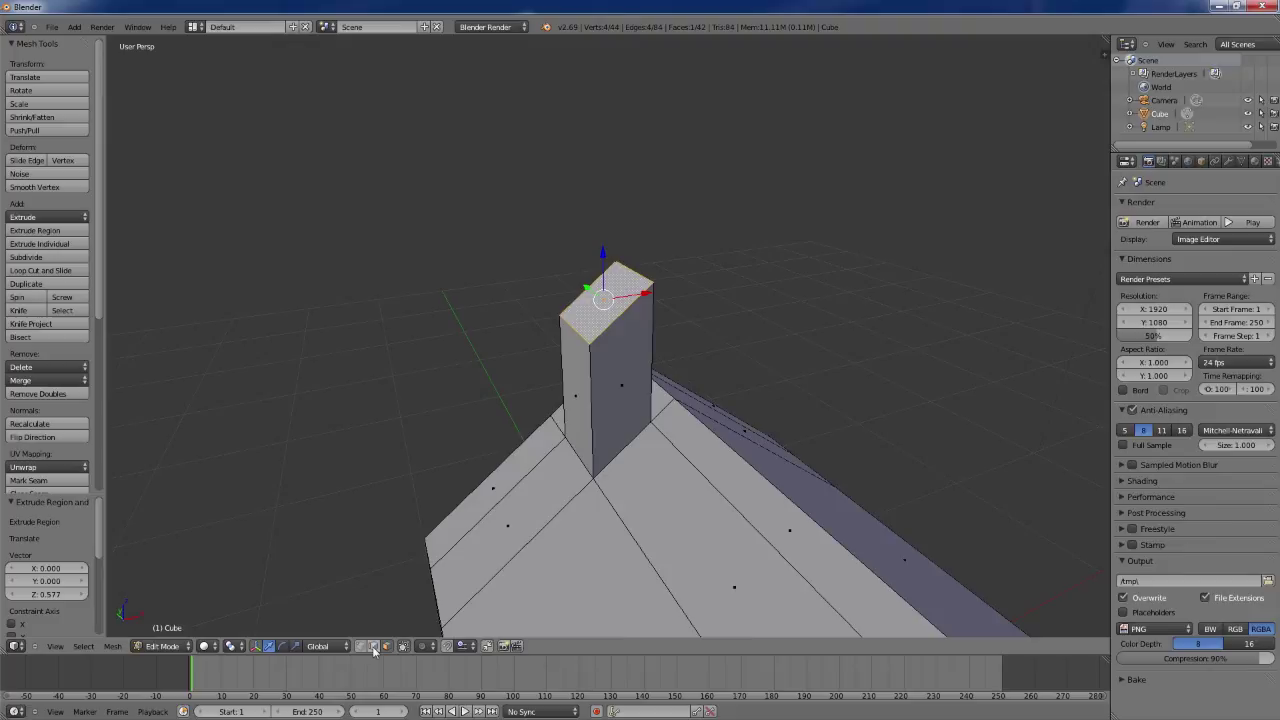
right_click(578, 334)
shift+middle_drag(736, 404, 465, 231)
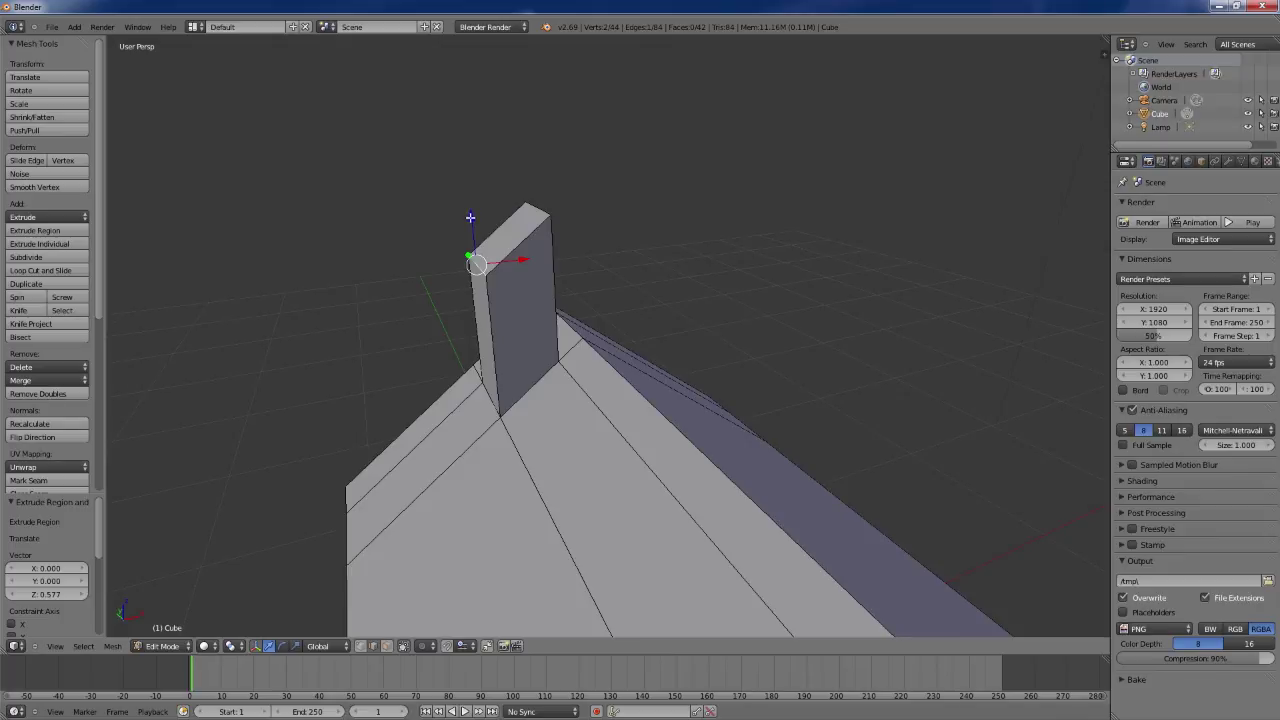
key(g)
key(z)
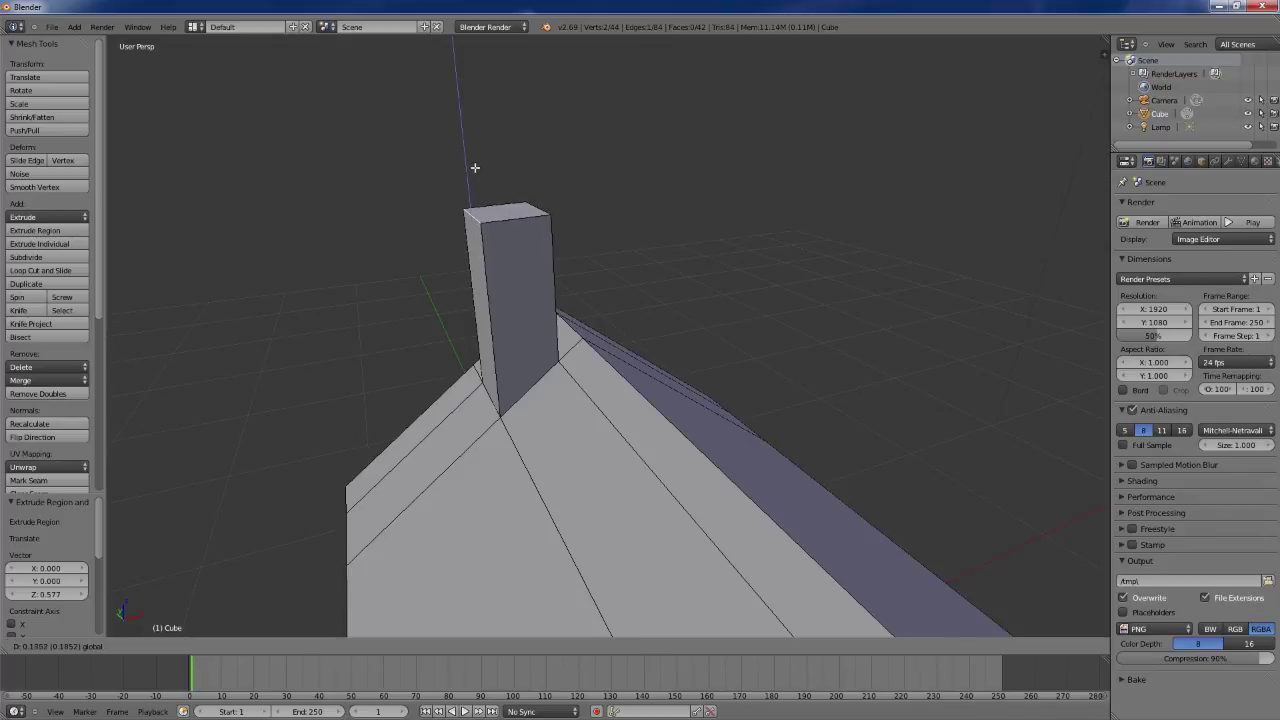
click(508, 303)
Step: Fine-tune the chimney's outer top edge by raising it about 0.009 along the Z axis
middle_drag(508, 303, 621, 326)
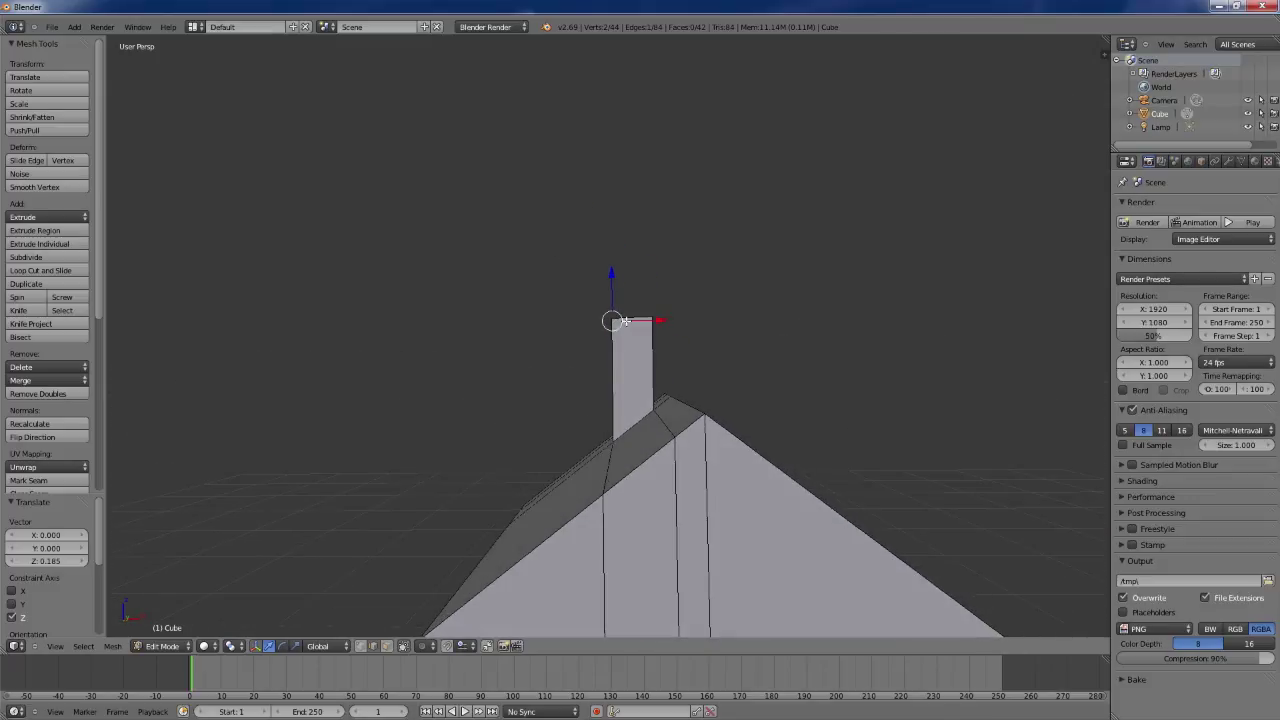
drag(613, 277, 613, 277)
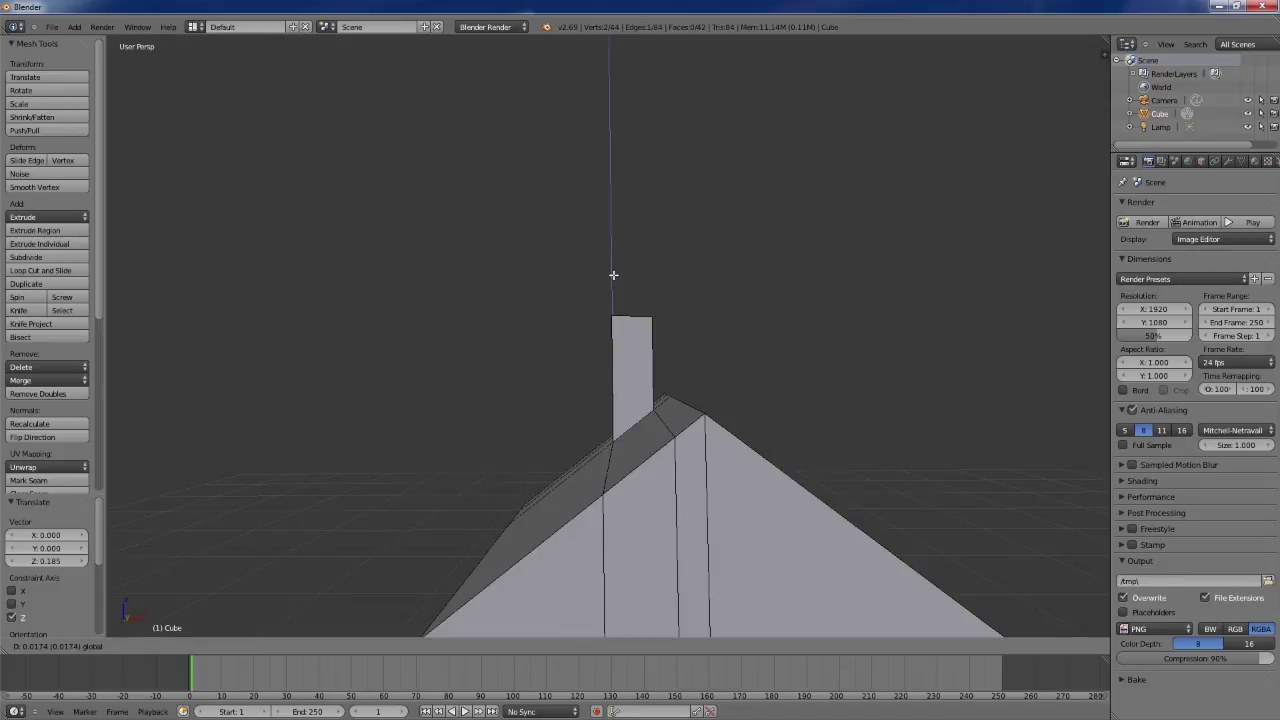
drag(613, 279, 613, 279)
middle_drag(586, 391, 503, 259)
scroll(608, 460, up, 1)
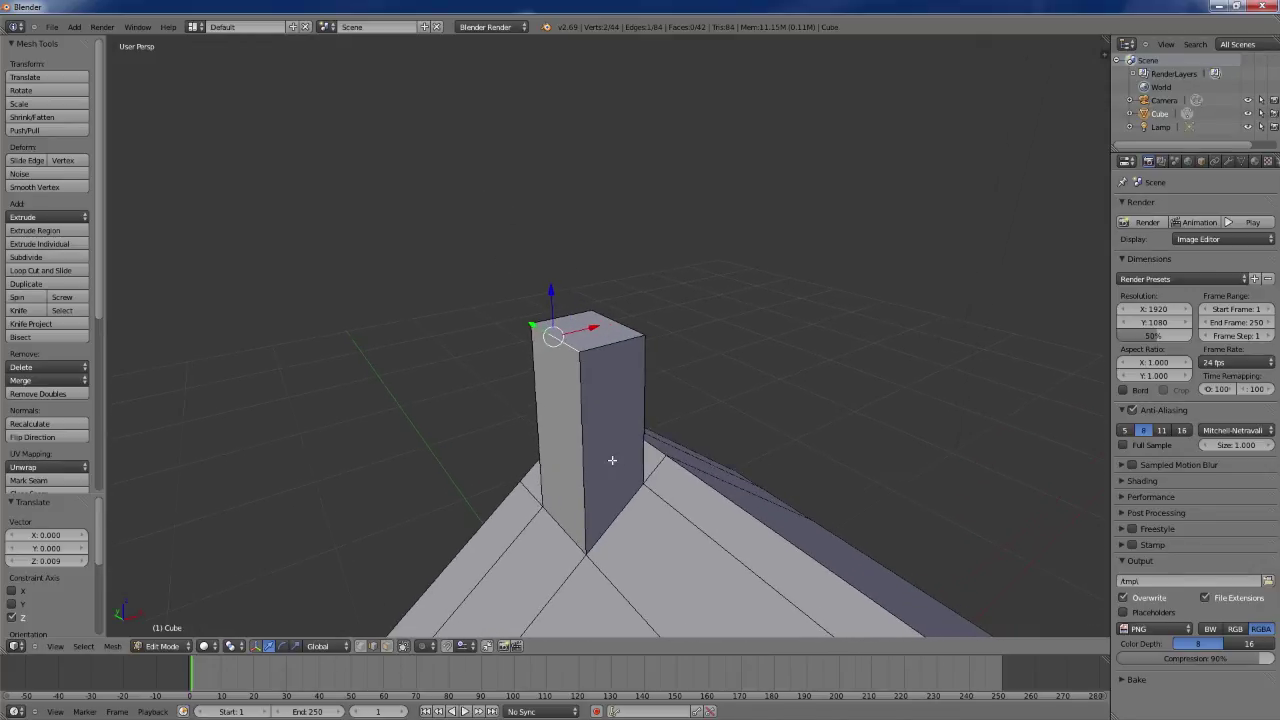
scroll(749, 449, down, 2)
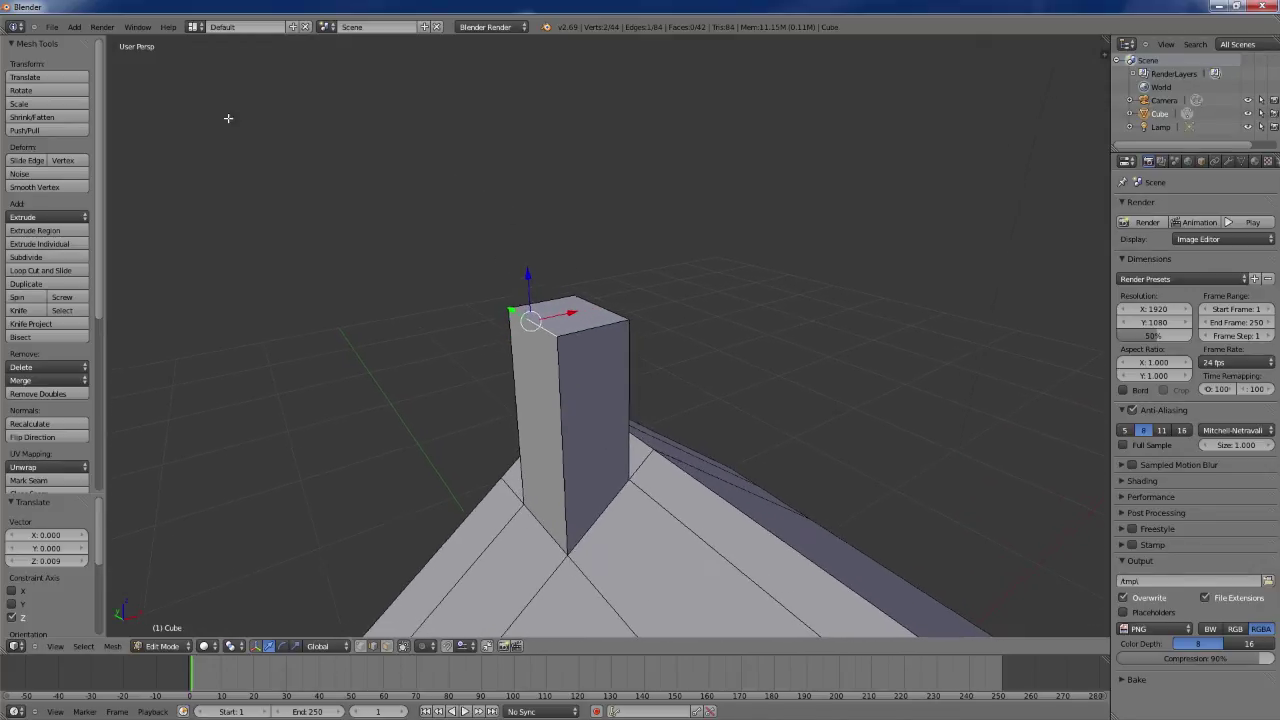
Step: In face select mode, select all faces of the house's underside and raise them about 0.623 along Z to shorten the walls
key(KP_4)
key(KP_4)
middle_drag(654, 476, 769, 449)
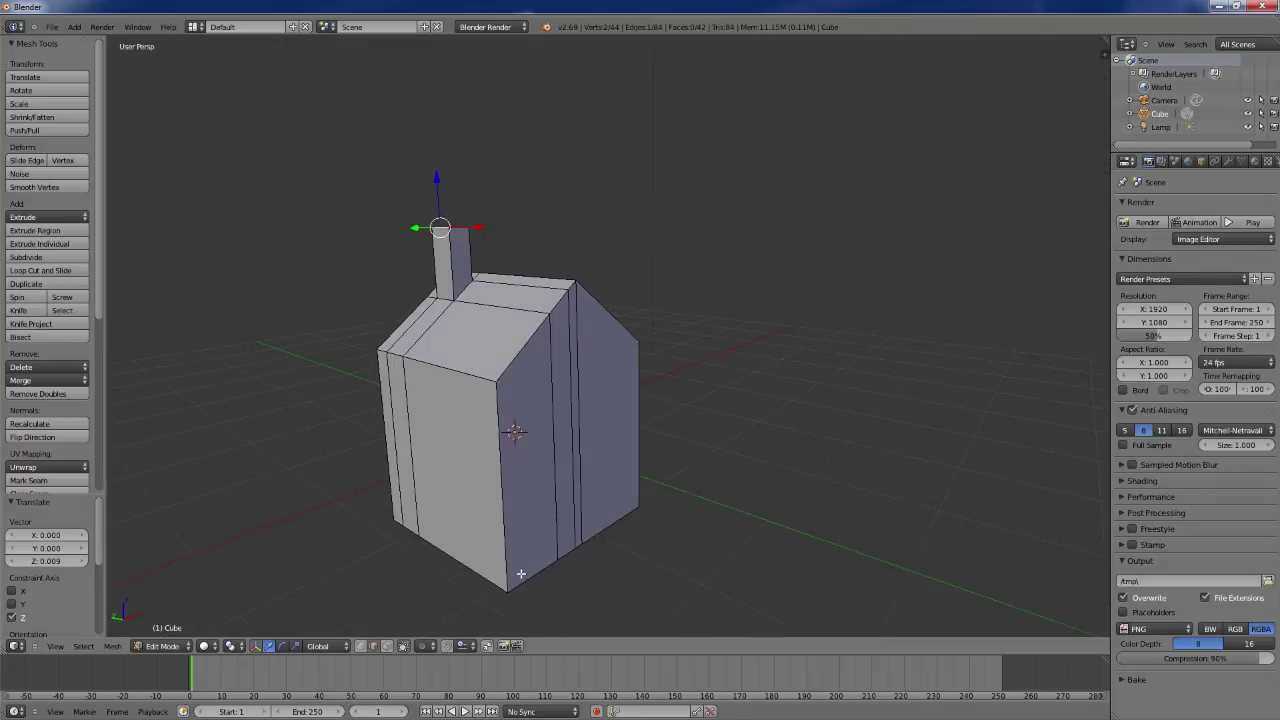
middle_drag(521, 574, 705, 323)
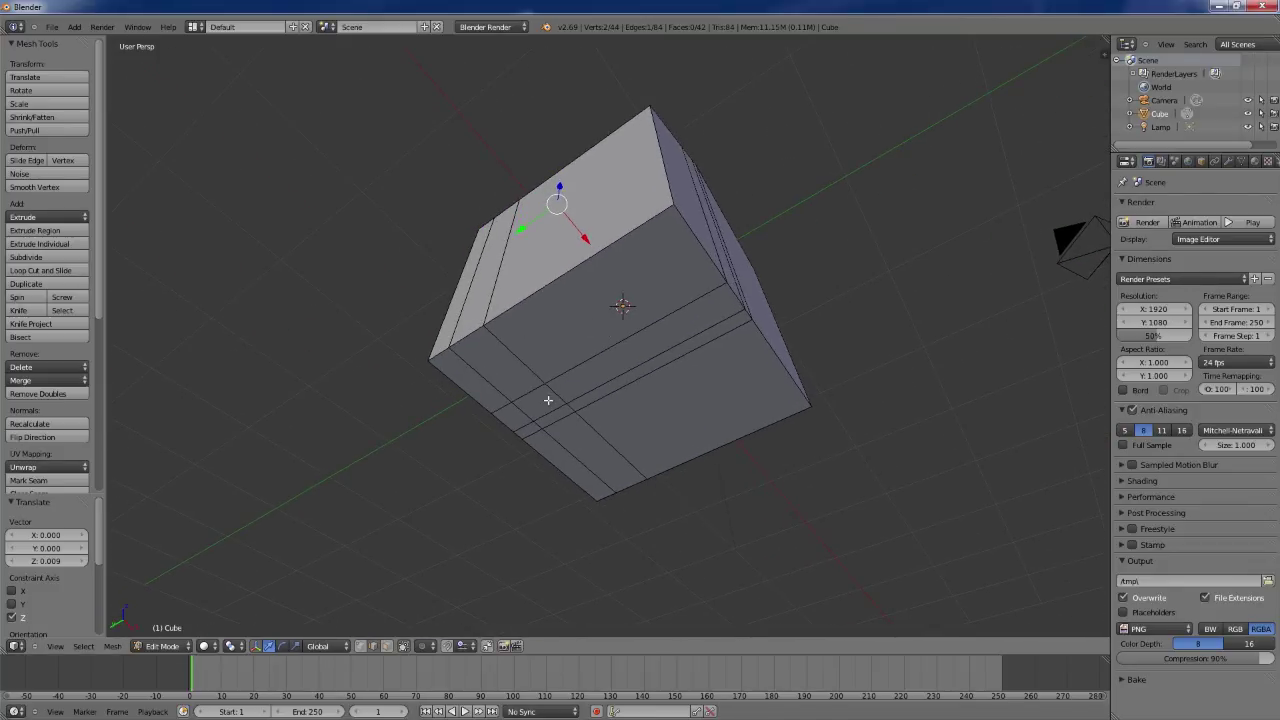
click(387, 646)
right_click(470, 385)
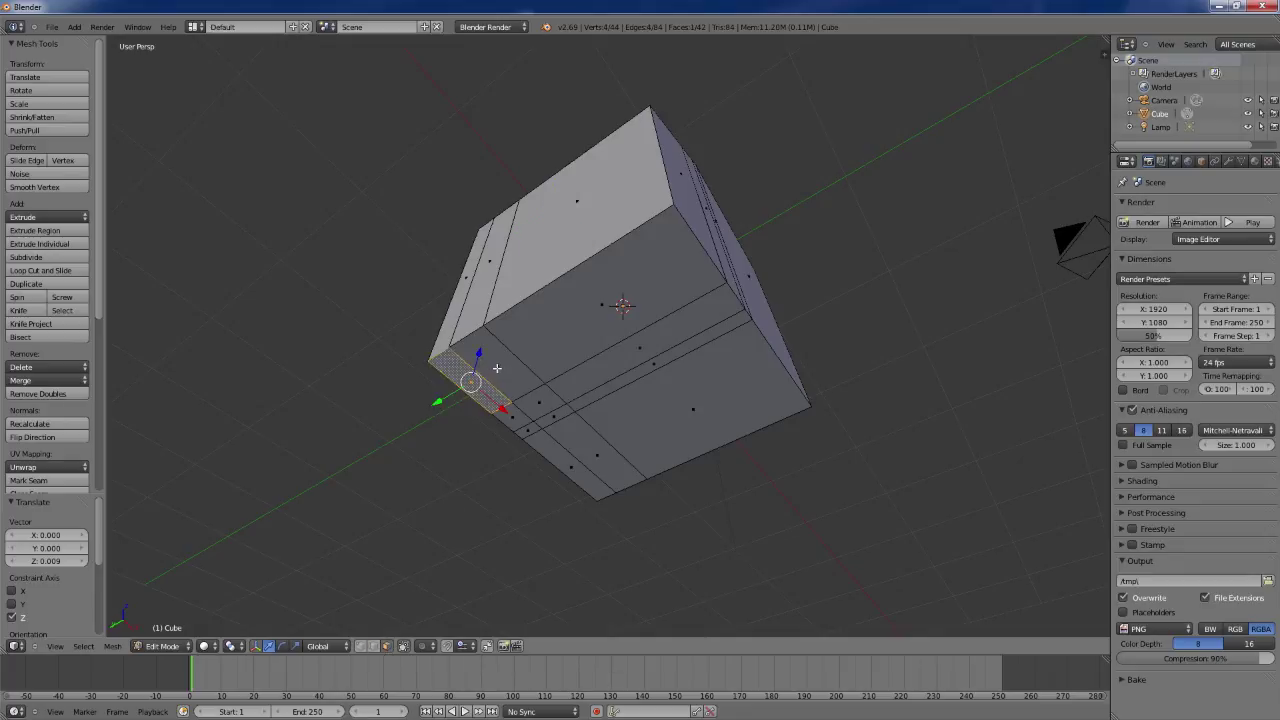
shift+right_click(499, 363)
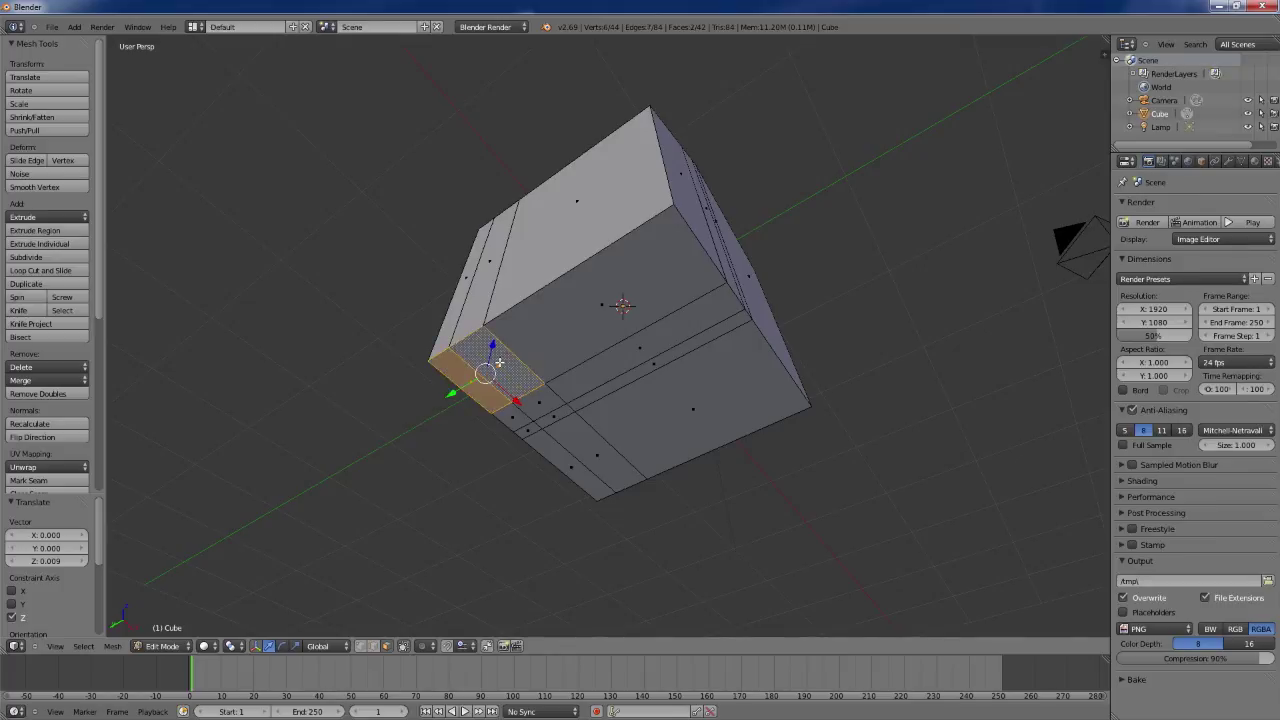
shift+right_click(611, 320)
shift+right_click(625, 355)
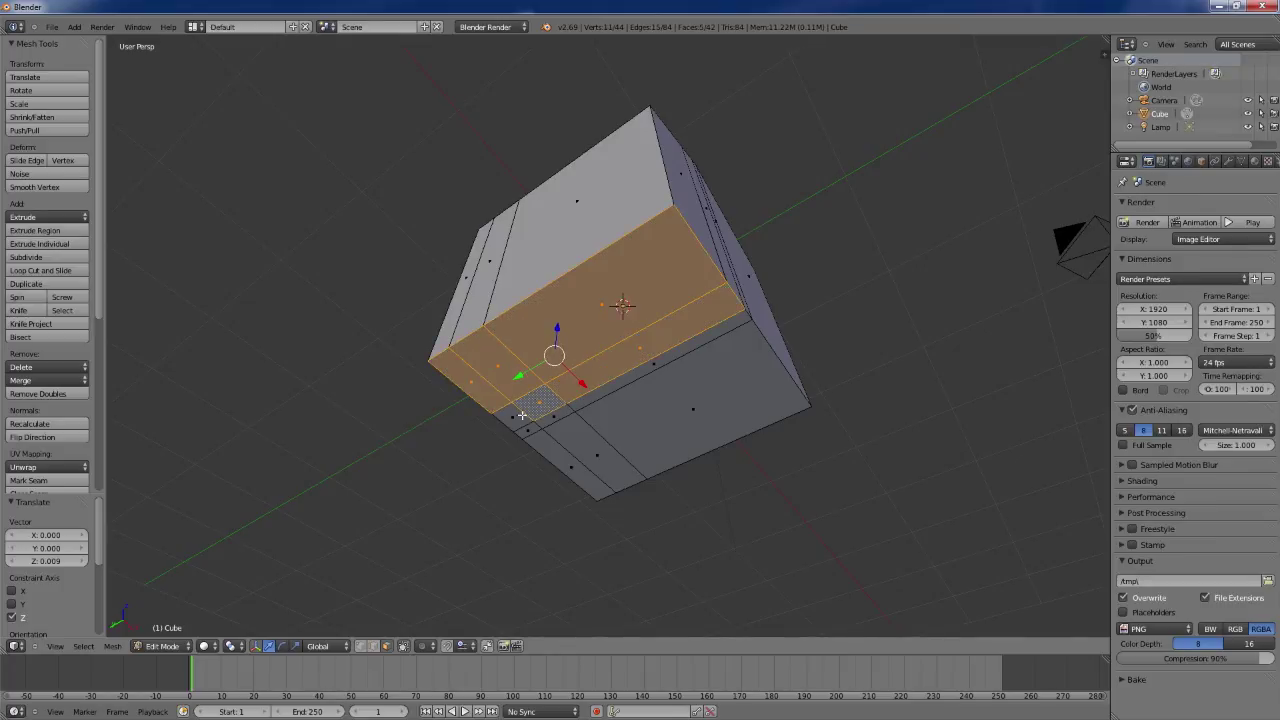
shift+right_click(525, 425)
shift+right_click(530, 437)
shift+right_click(535, 428)
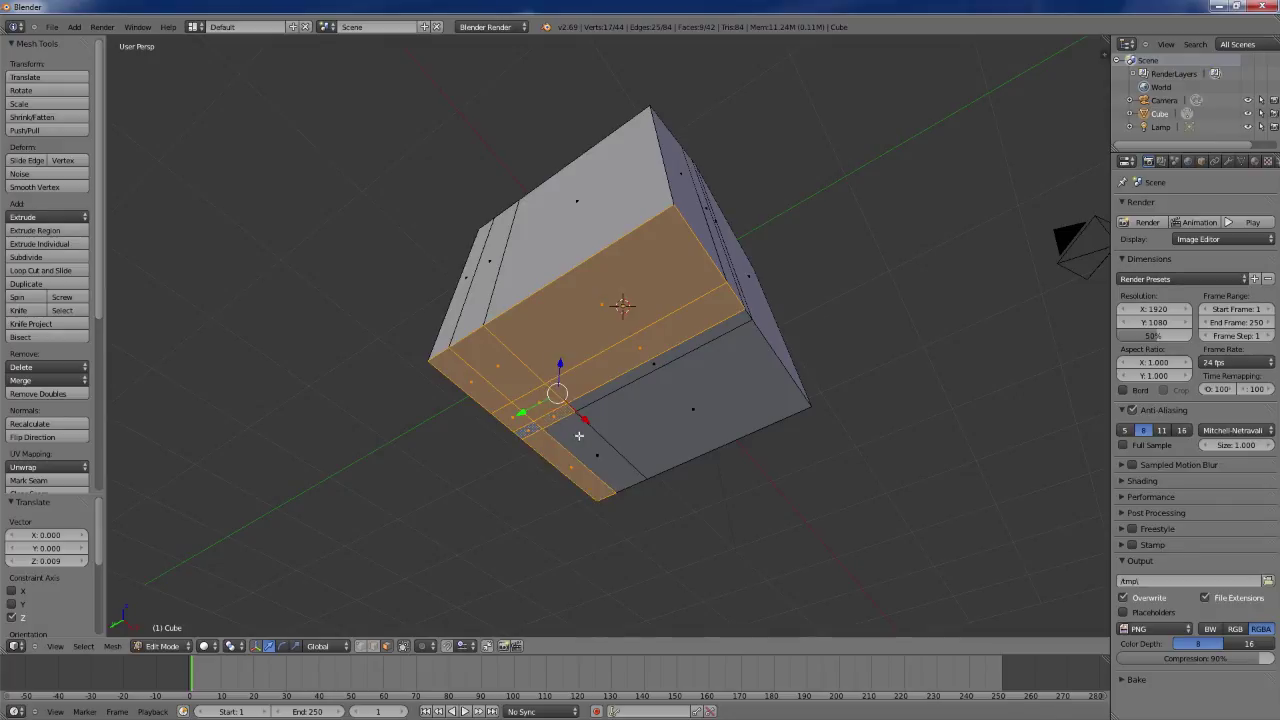
shift+right_click(582, 440)
shift+right_click(650, 416)
shift+right_click(648, 366)
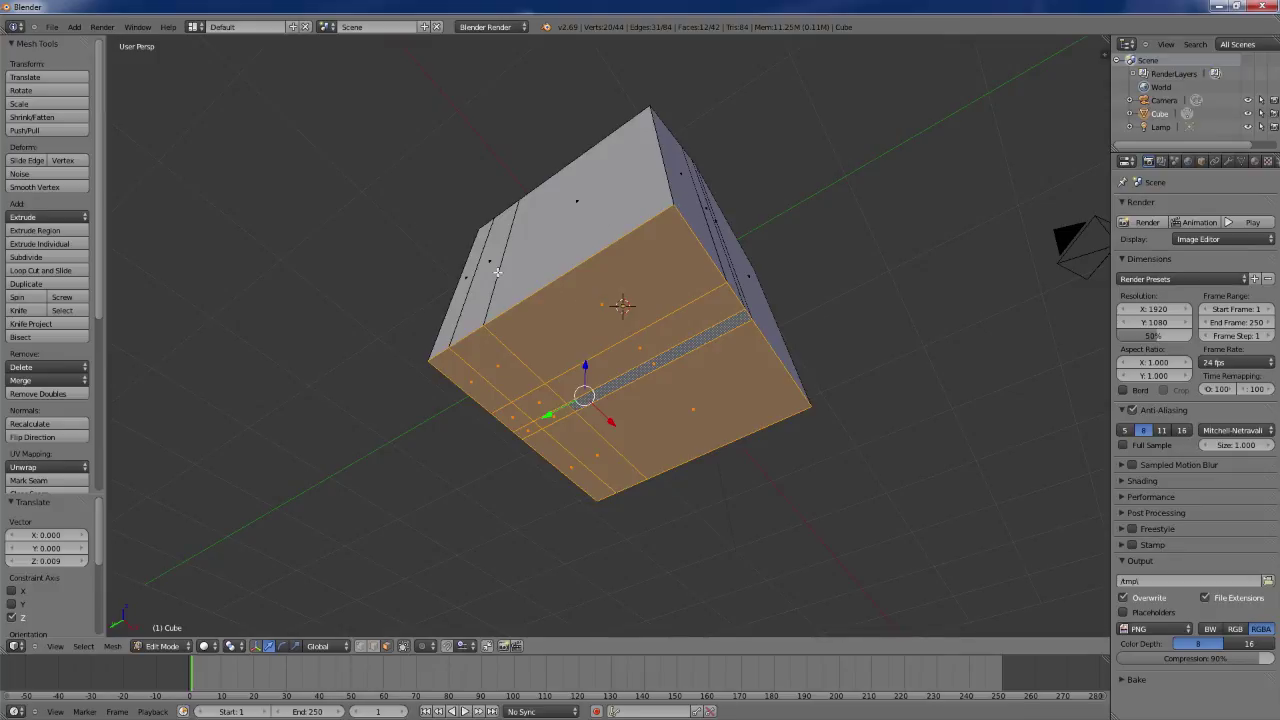
middle_drag(706, 422, 628, 505)
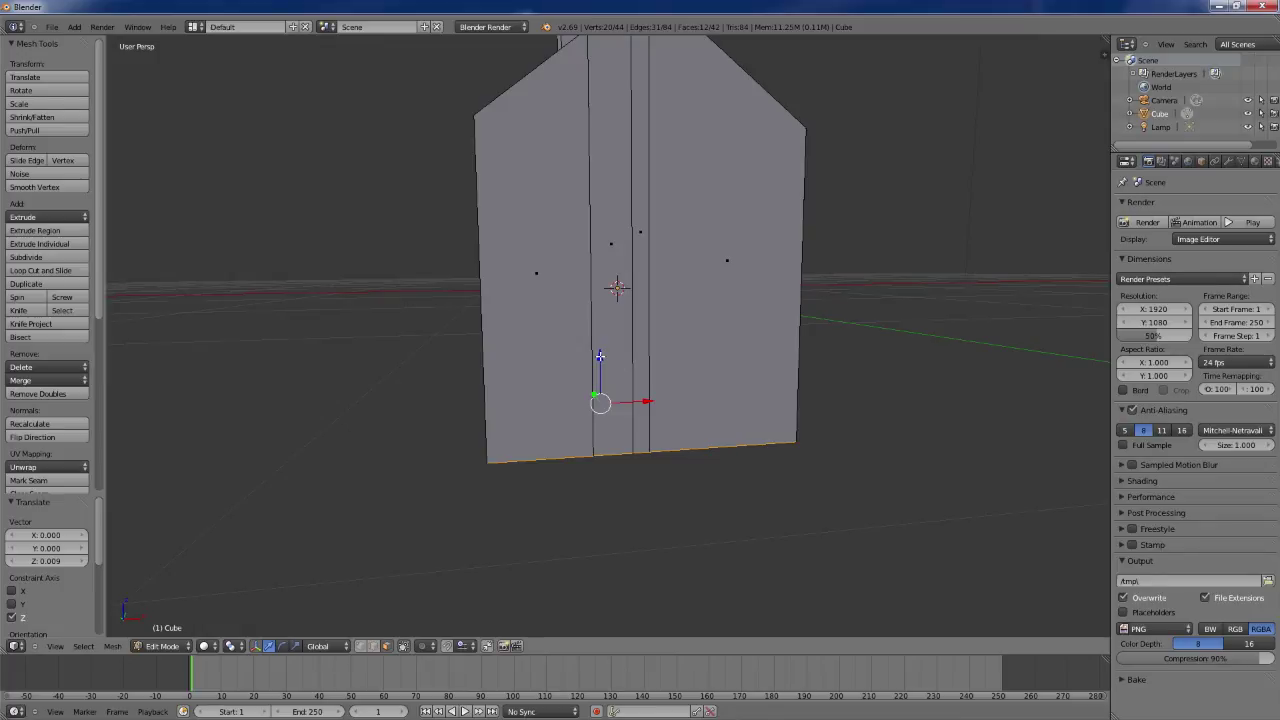
drag(600, 357, 598, 212)
middle_drag(598, 212, 640, 415)
scroll(660, 405, down, 3)
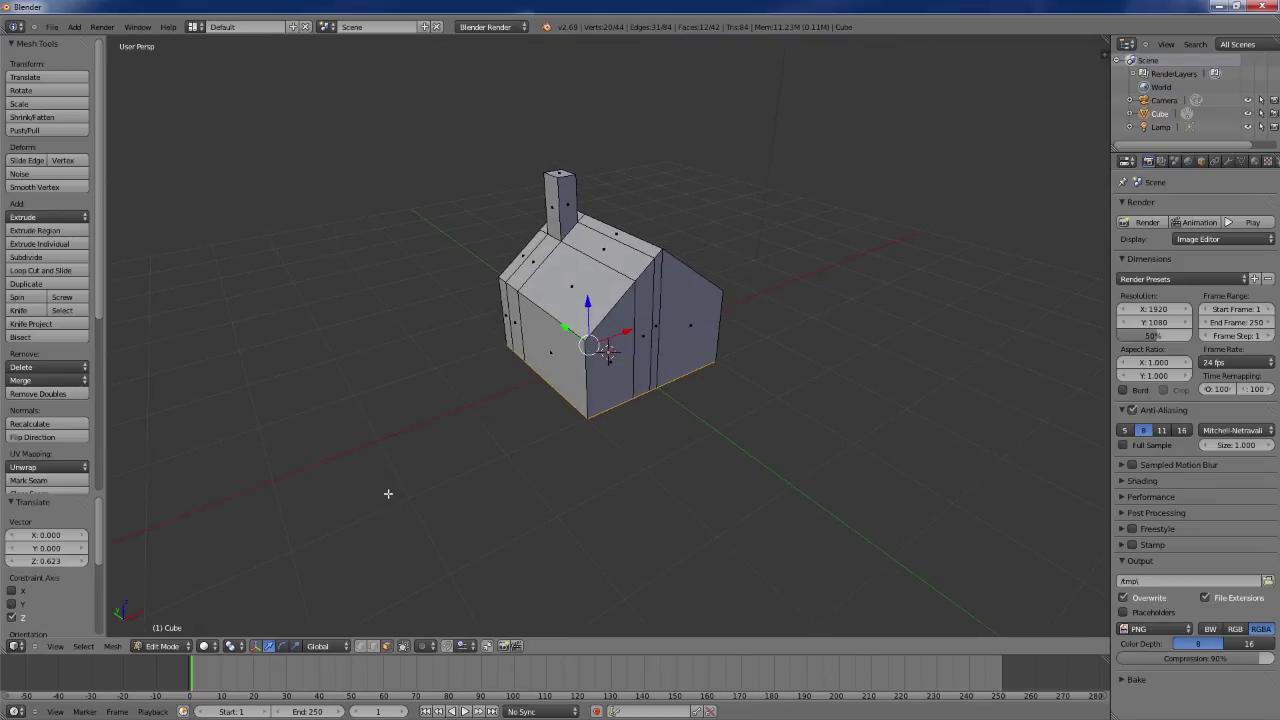
Step: Switch the house from Edit Mode to Object Mode
click(162, 646)
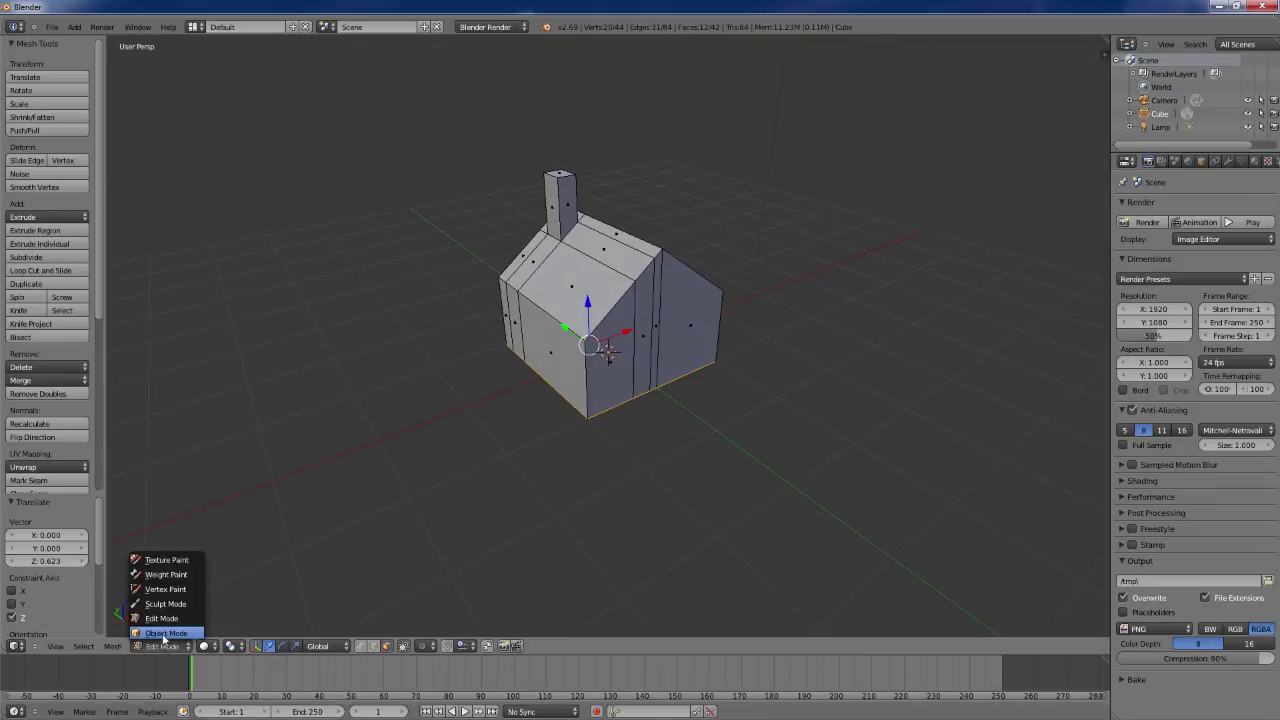
click(164, 633)
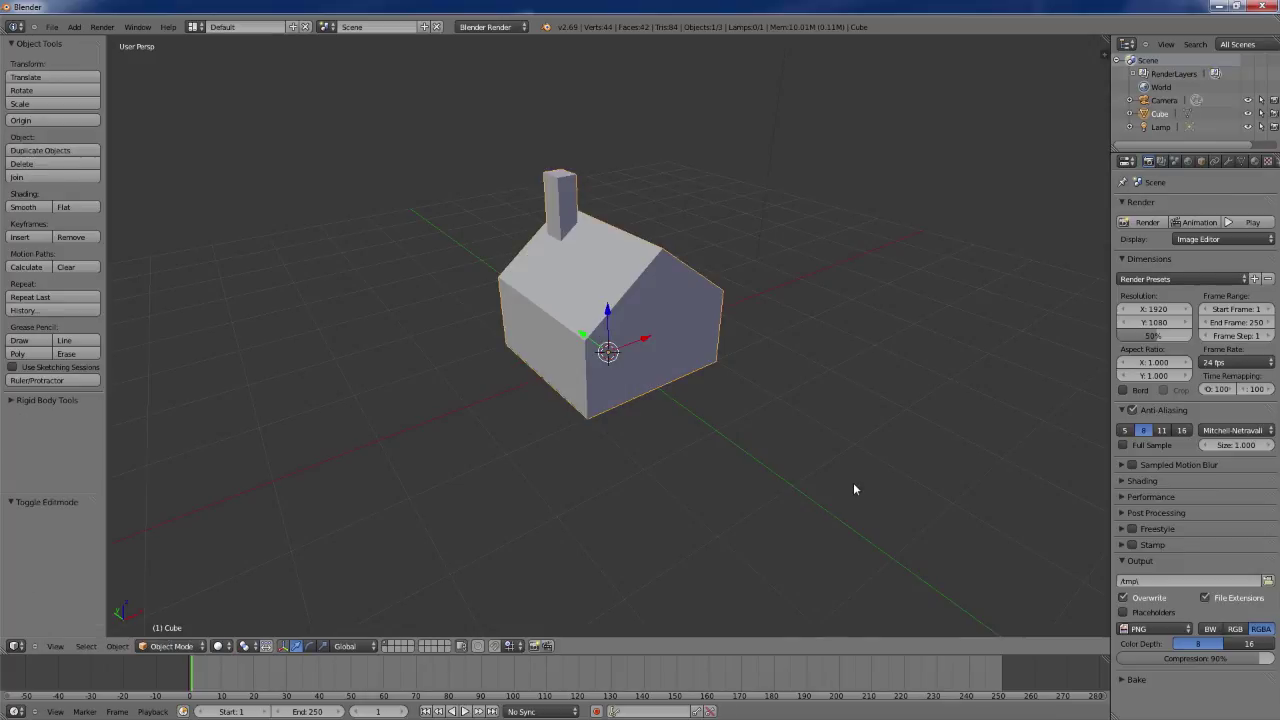
Step: Examine the house's walls, roof and chimney from several sides and distances
middle_drag(855, 489, 640, 470)
mouse_move(531, 397)
middle_down()
mouse_move(491, 431)
mouse_move(560, 409)
mouse_move(549, 380)
mouse_move(500, 403)
mouse_move(541, 428)
mouse_move(574, 423)
mouse_move(509, 409)
middle_up()
scroll(520, 420, up, 4)
scroll(540, 440, down, 5)
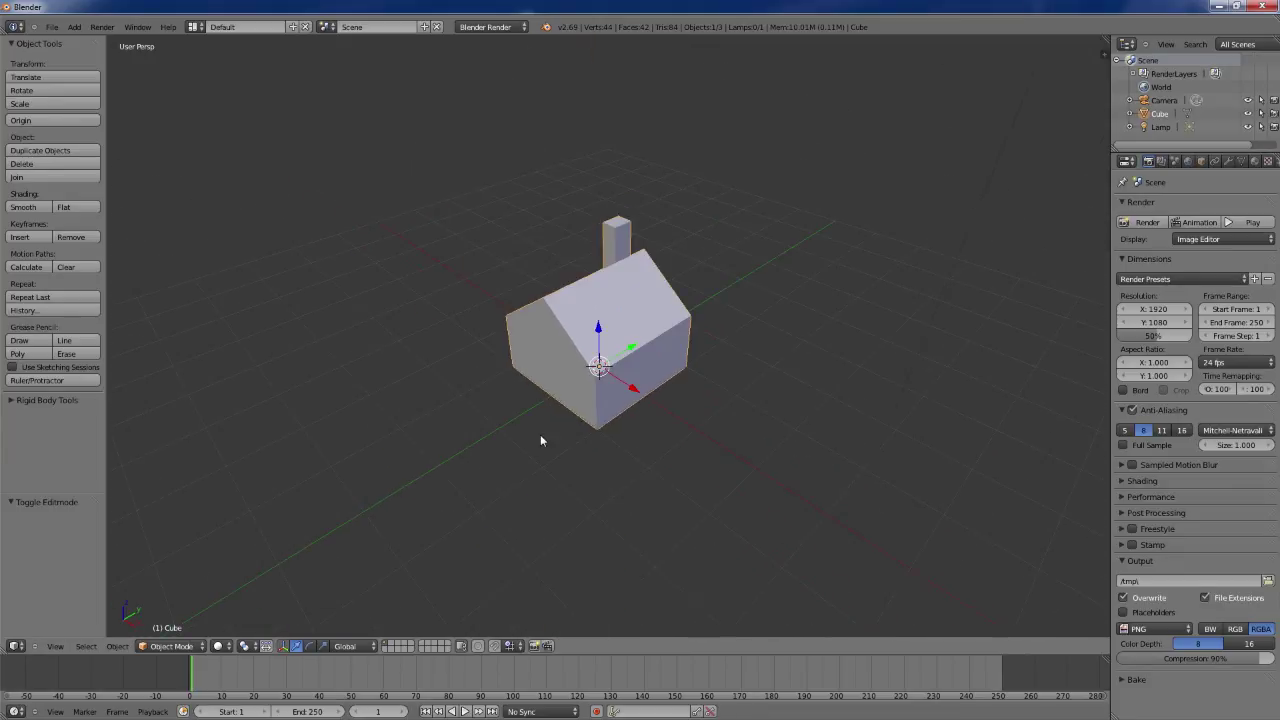
scroll(540, 440, up, 4)
scroll(540, 440, down, 3)
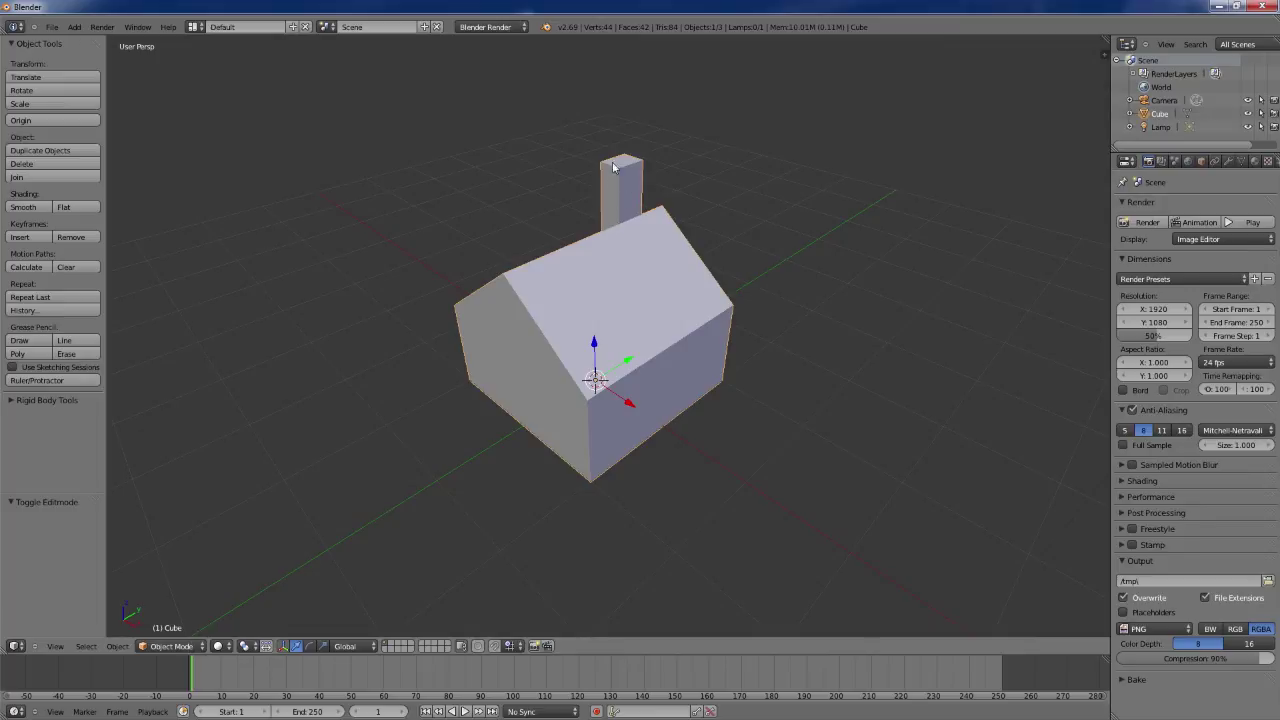
middle_drag(578, 226, 610, 212)
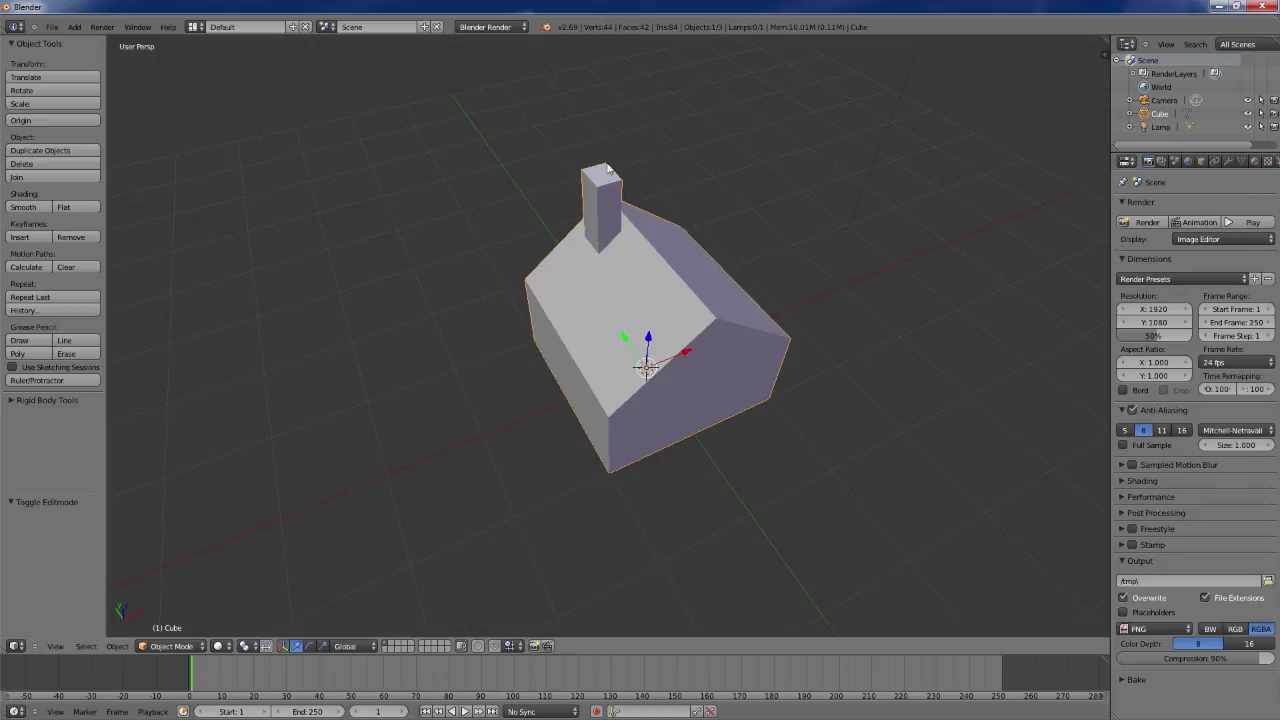
middle_drag(671, 309, 625, 315)
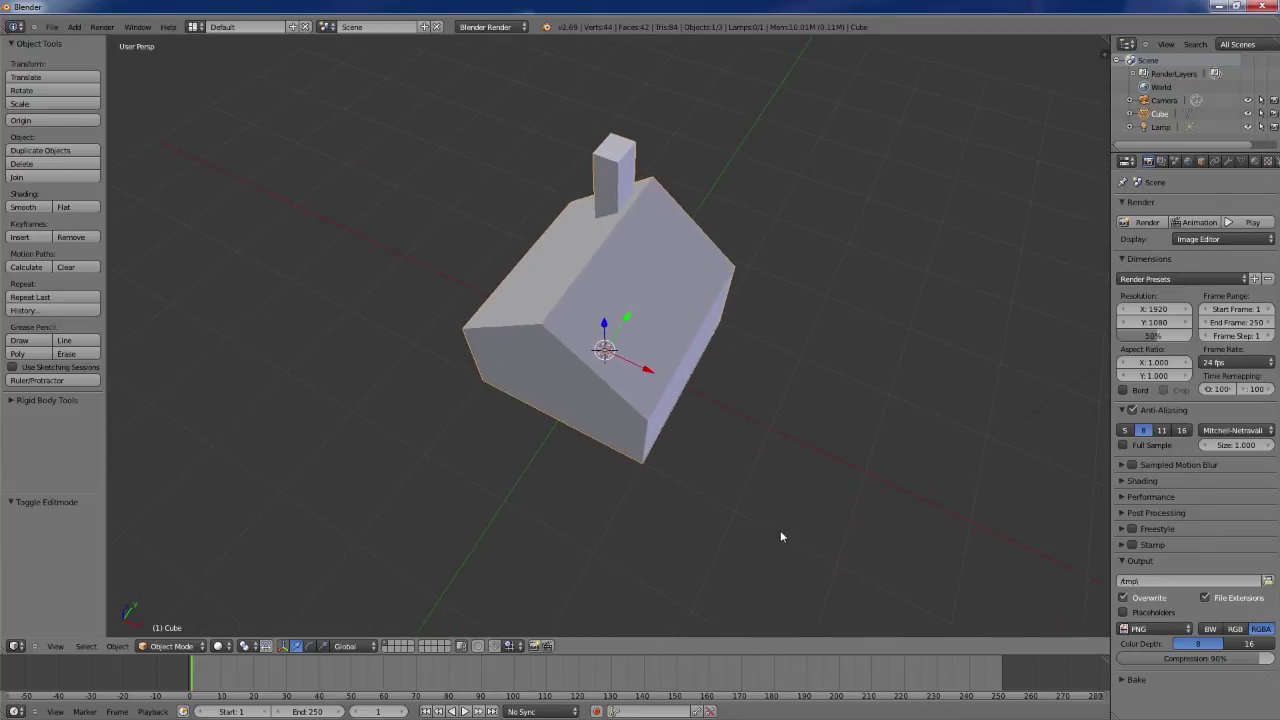